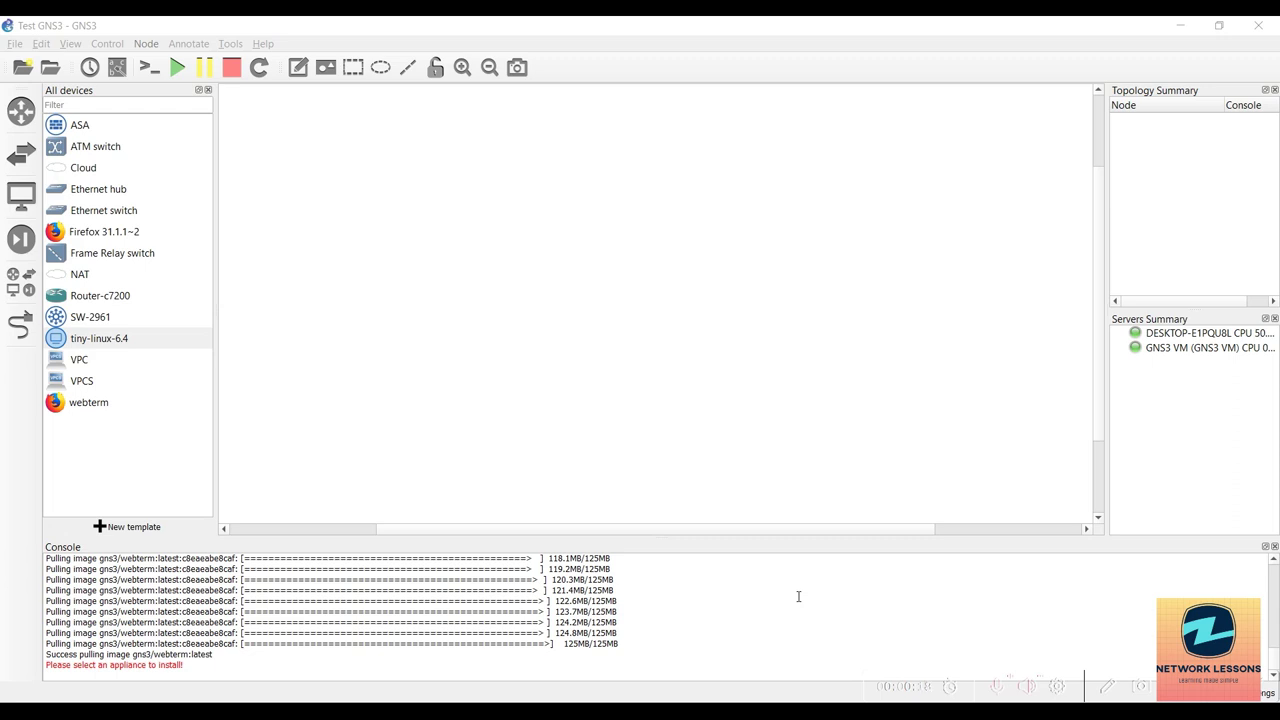
Start a new template from the server appliances and pick PA-VM under Firewalls.
left_click(127, 527)
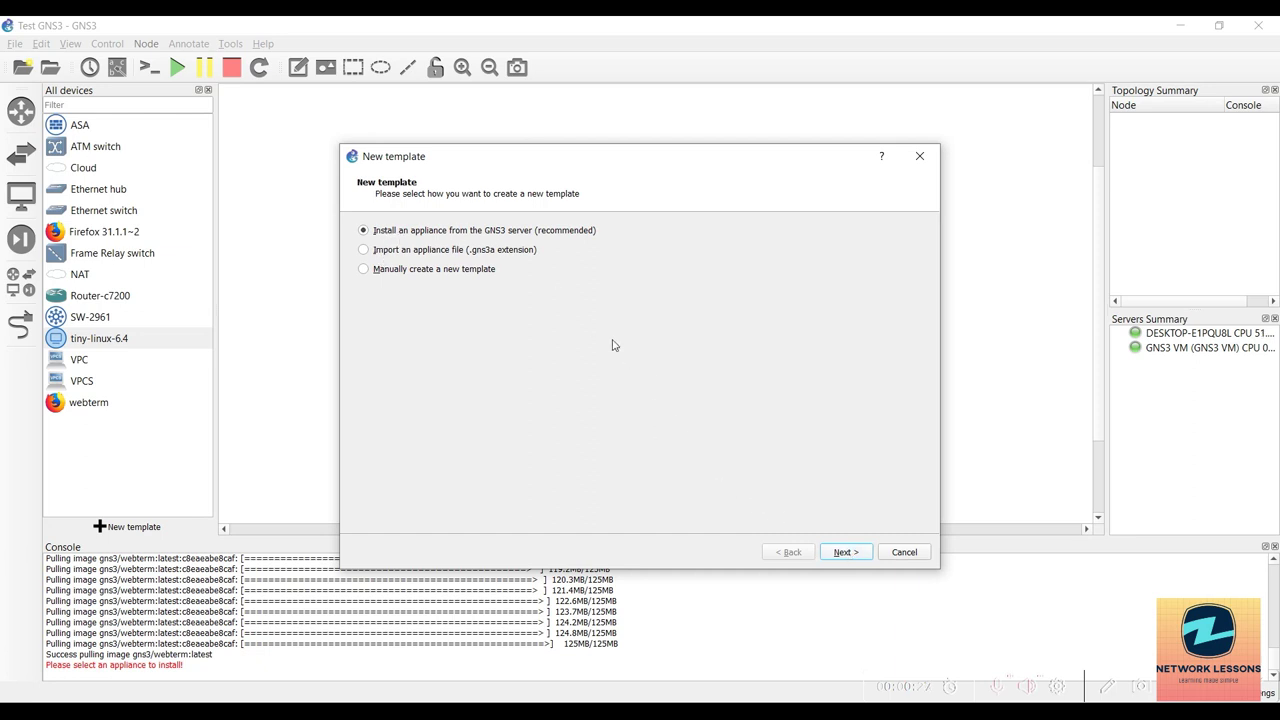
key("Return")
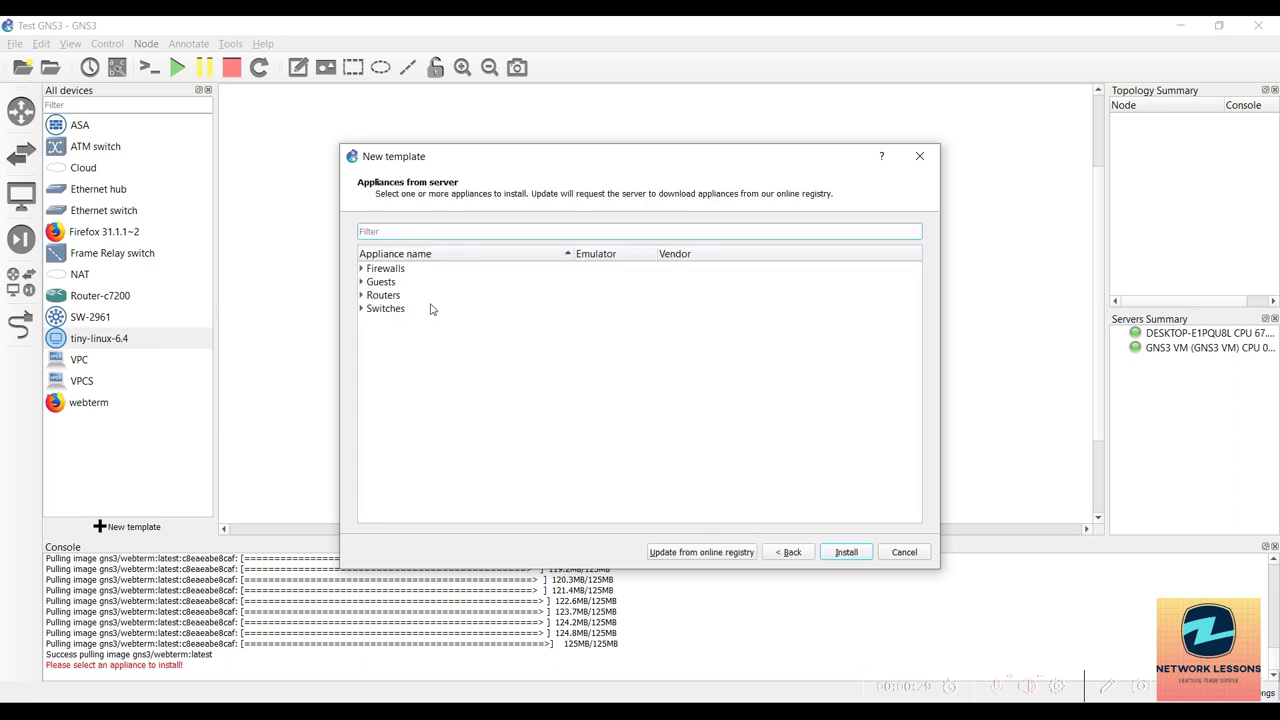
left_click(362, 269)
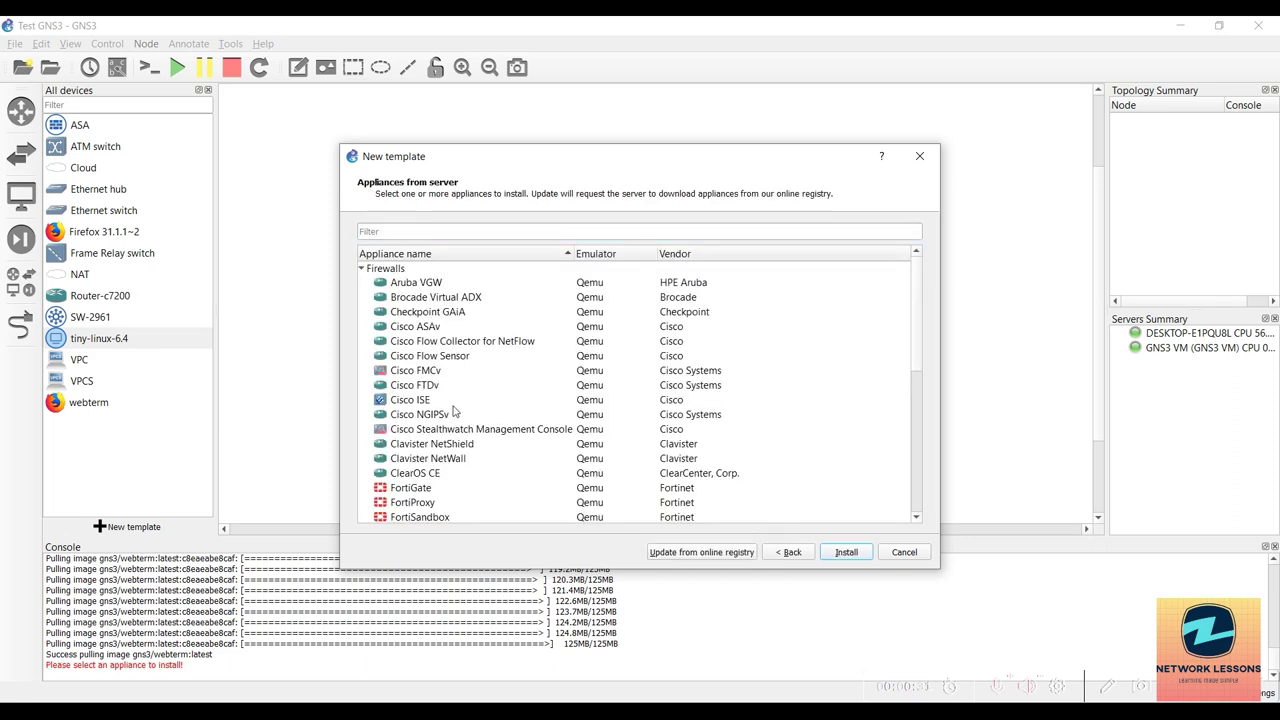
scroll(460, 425, "down", 4)
scroll(463, 428, "down", 3)
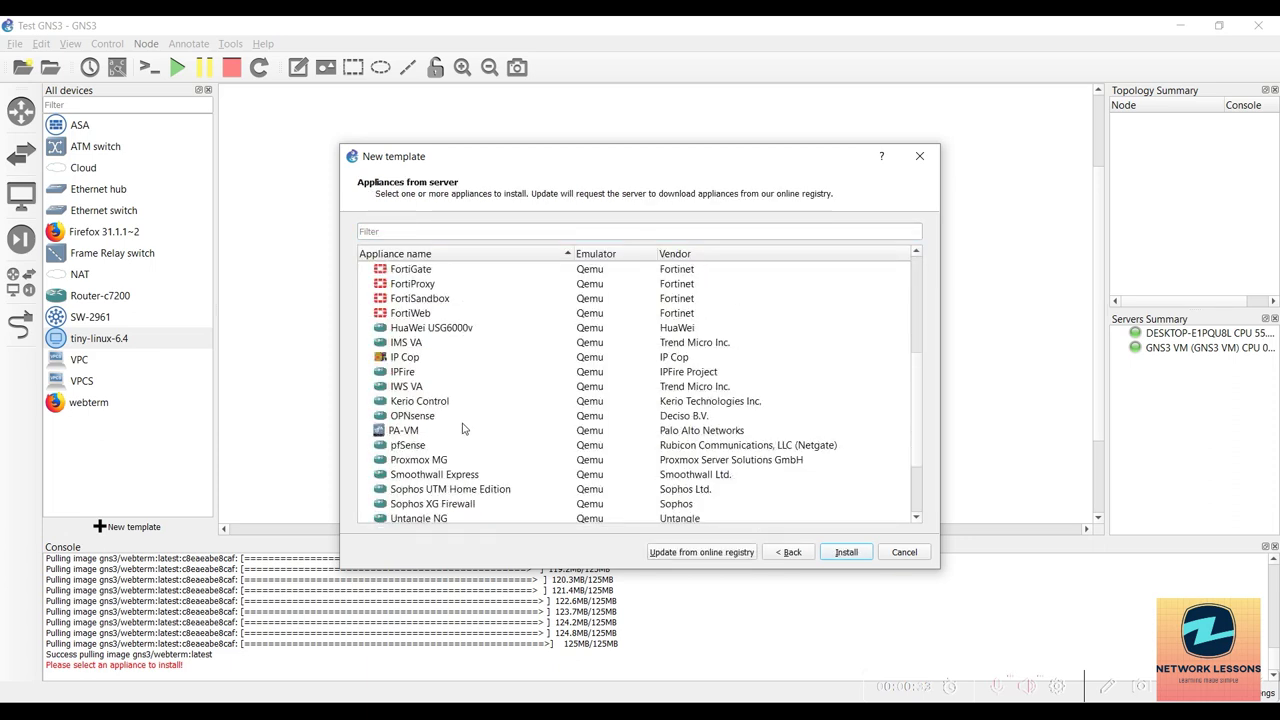
left_click(410, 431)
Install PA-VM on the GNS3 VM with the default Qemu binary and select the PA-VM-KVM-9.1.3.qcow2 entry.
scroll(520, 474, "down", 3)
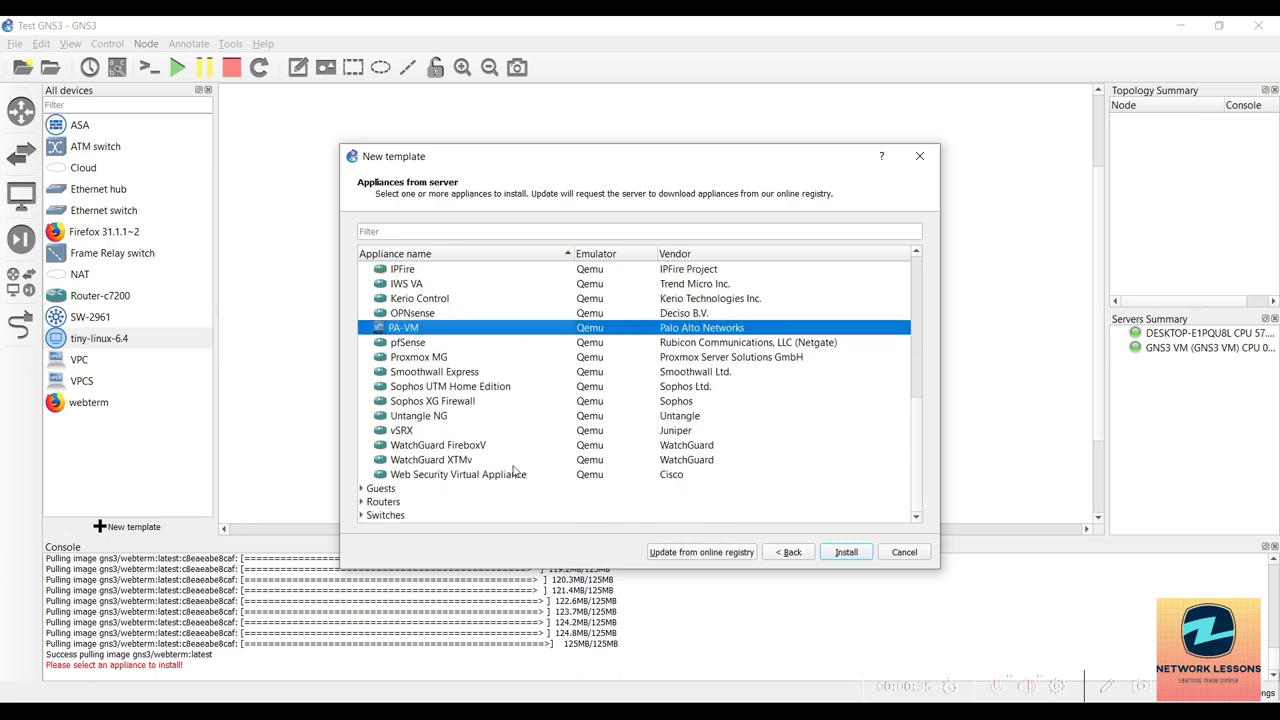
left_click(846, 551)
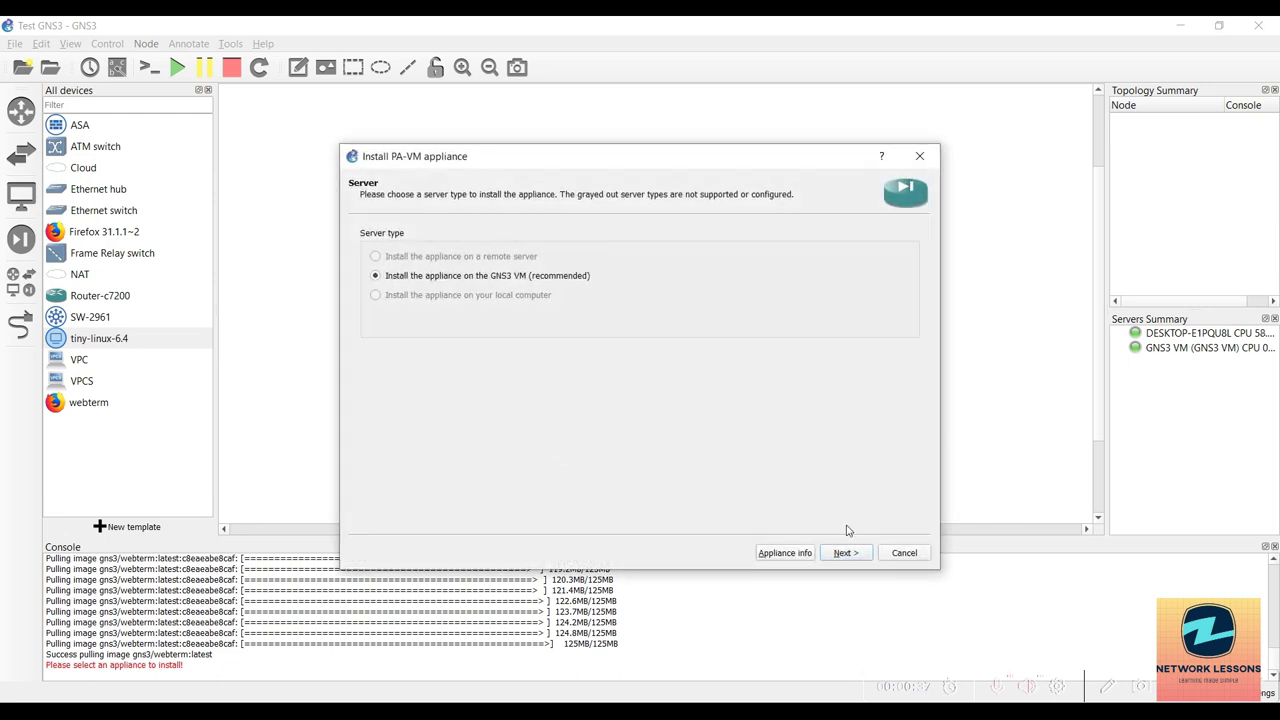
left_click(846, 552)
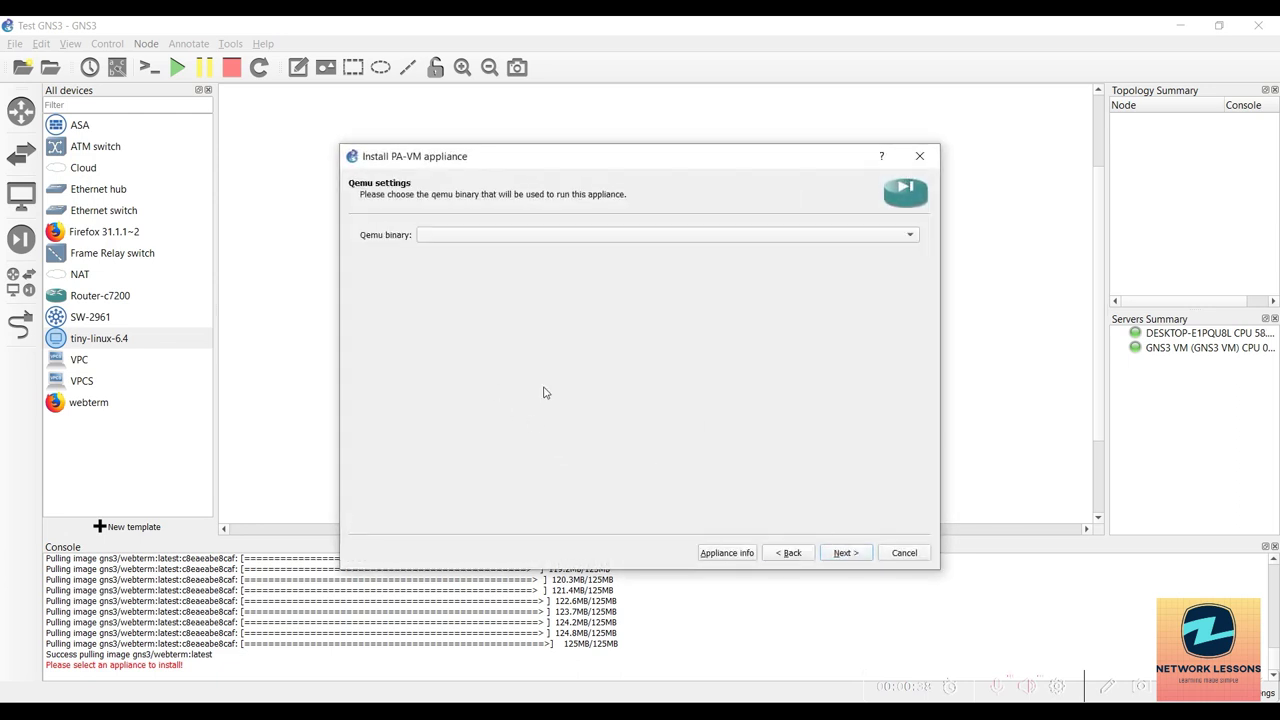
left_click(846, 553)
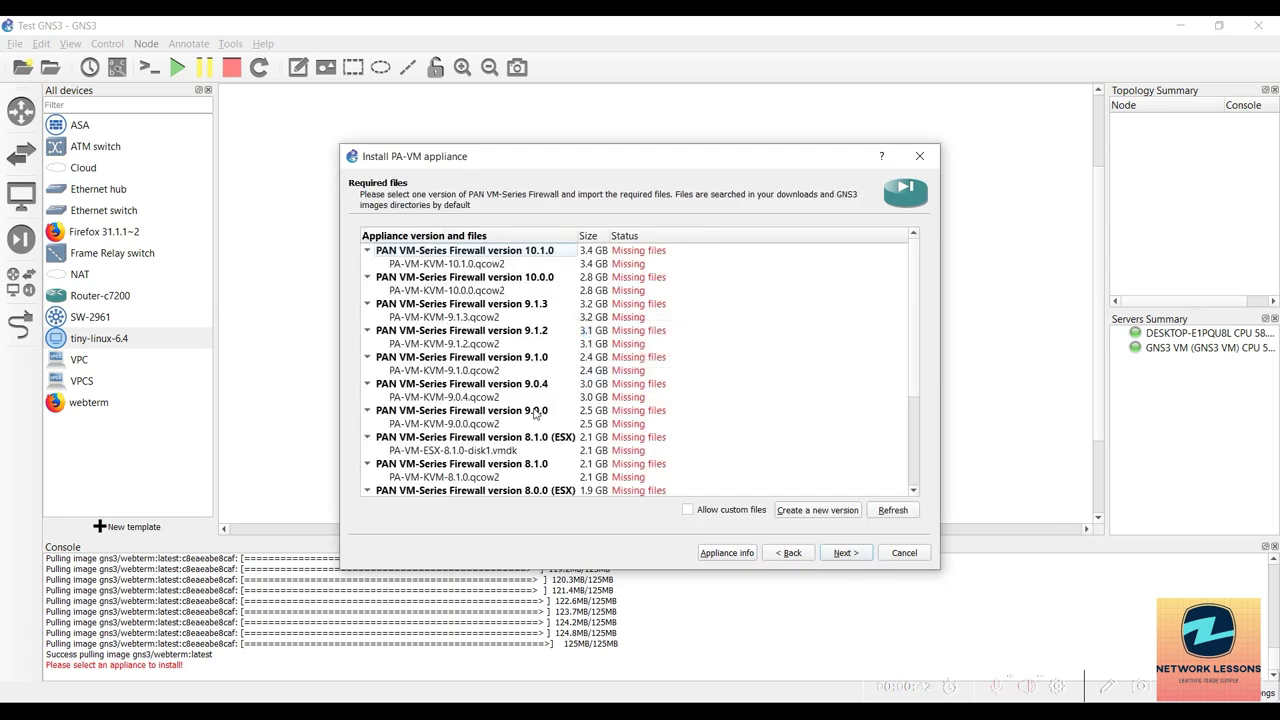
scroll(447, 365, "down", 3)
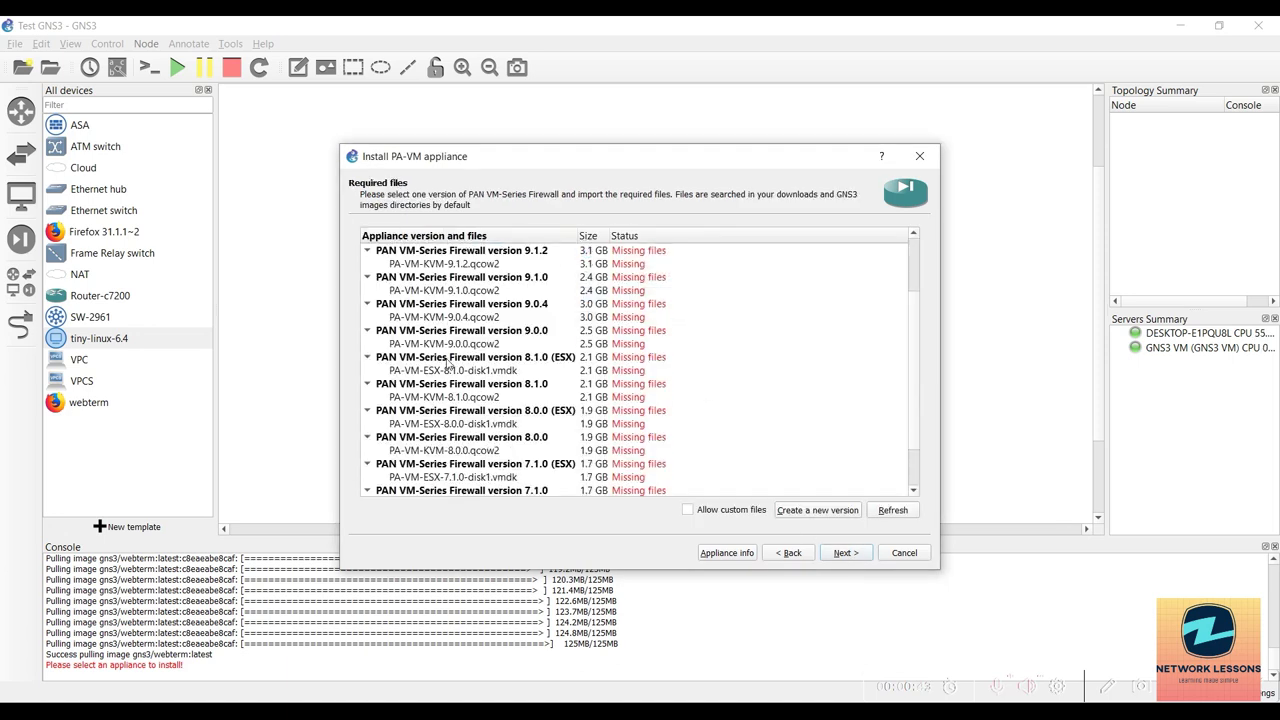
scroll(447, 365, "up", 3)
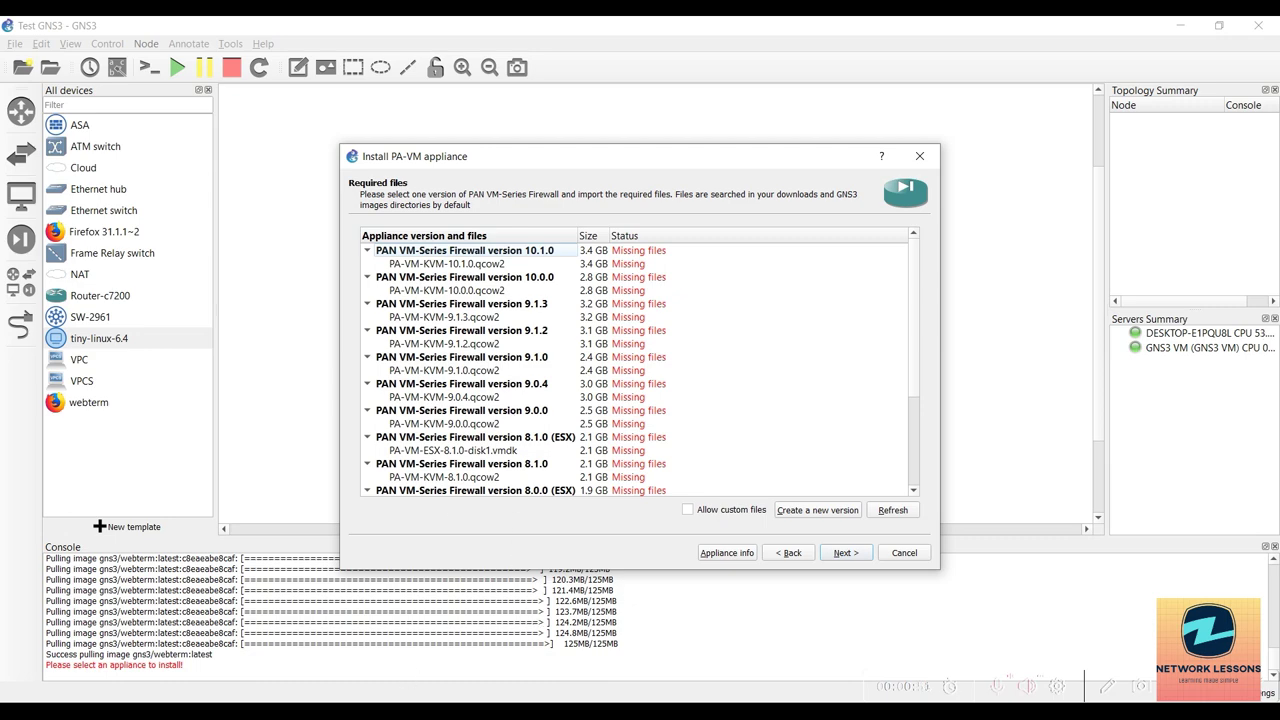
left_click(477, 320)
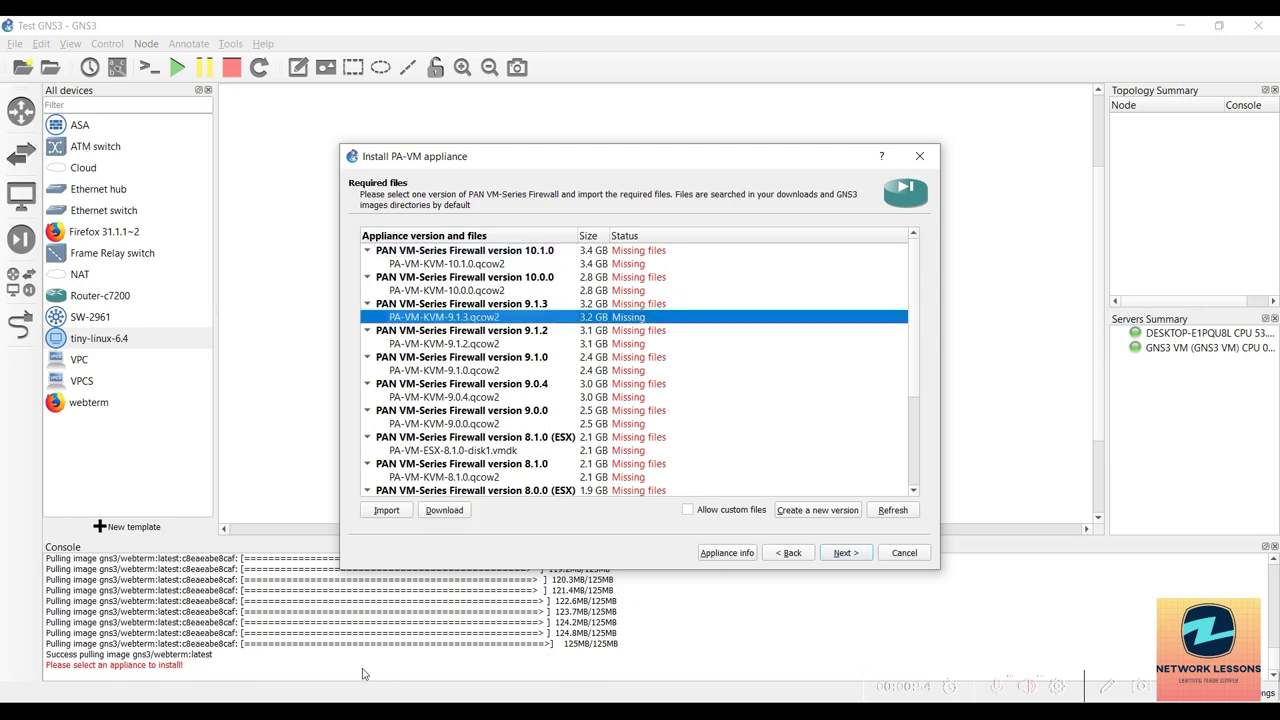
In File Explorer, browse STUDY MATERIALS (E:) > EVE-NG and look through the paloalto-10.0.4 folder.
key("alt+Tab")
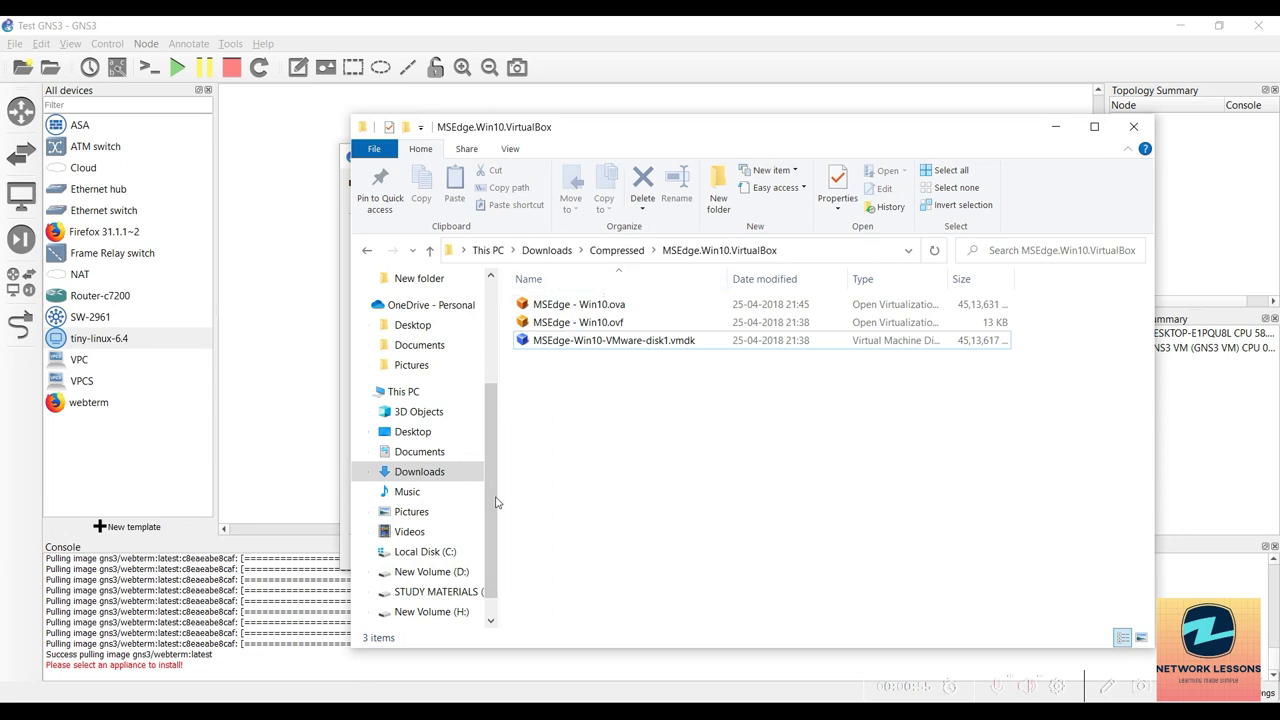
left_click(449, 591)
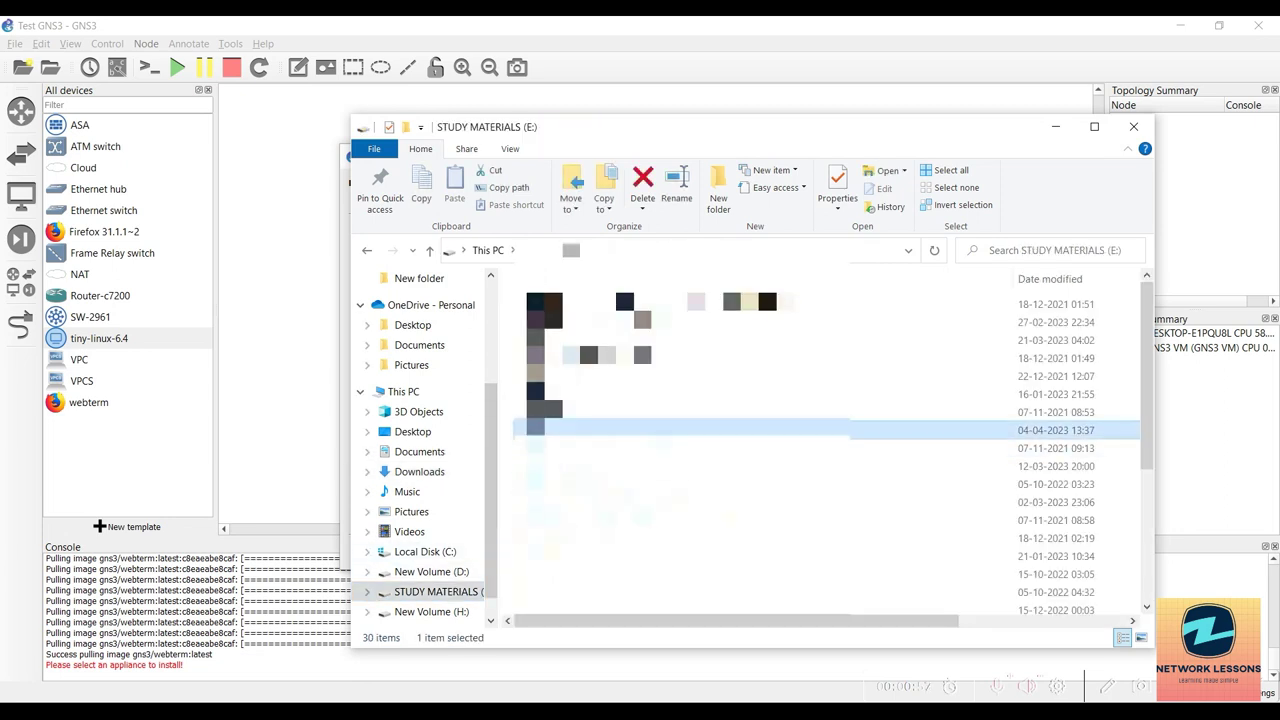
double_click(535, 430)
left_click(577, 382)
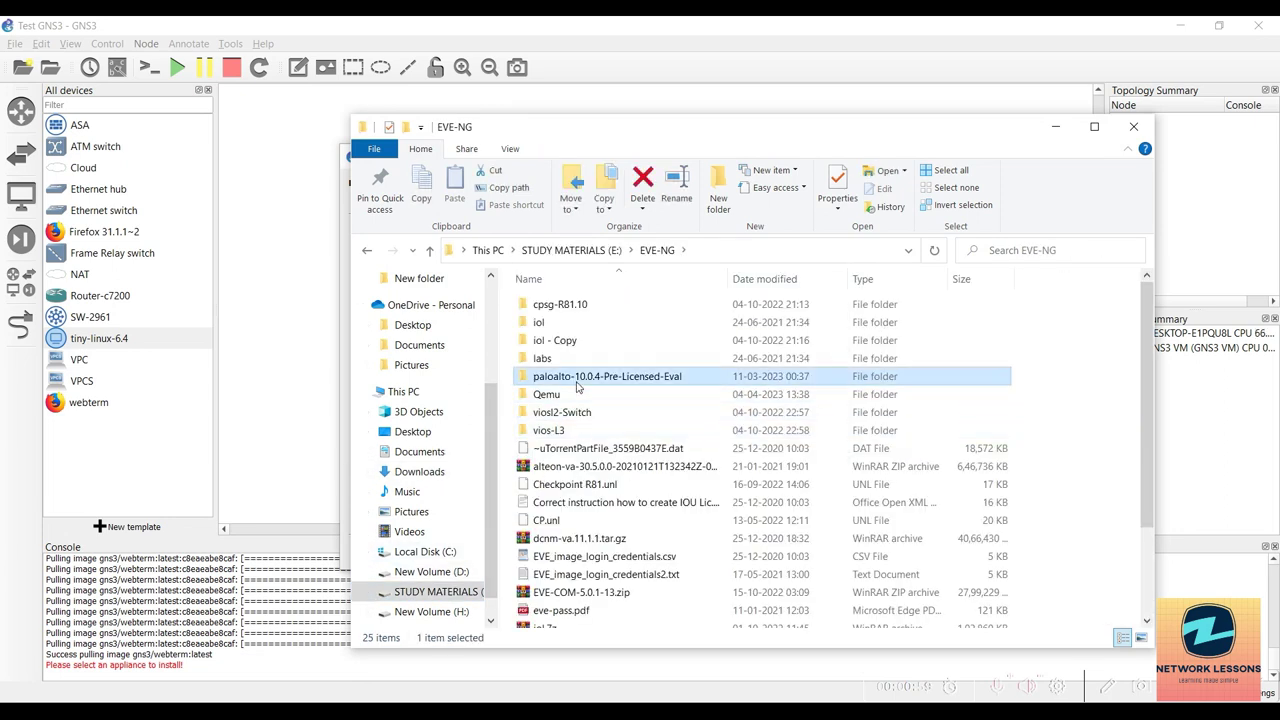
scroll(572, 410, "down", 3)
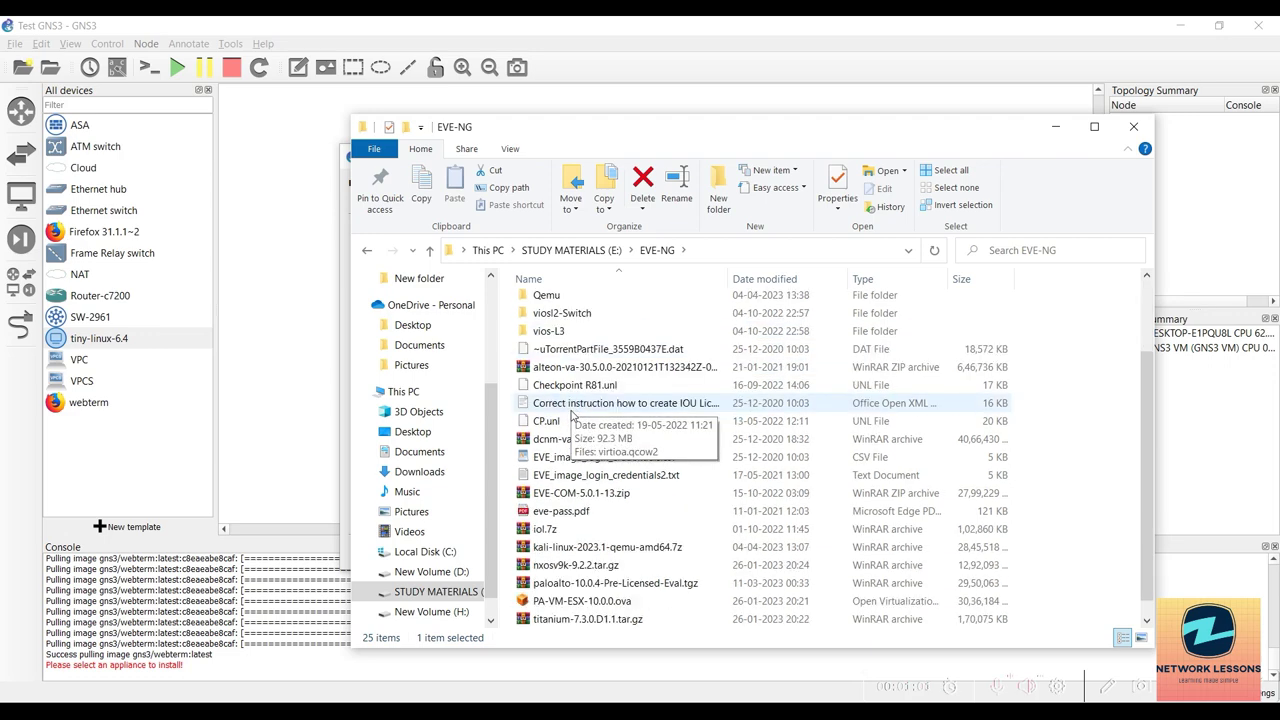
left_click(580, 588)
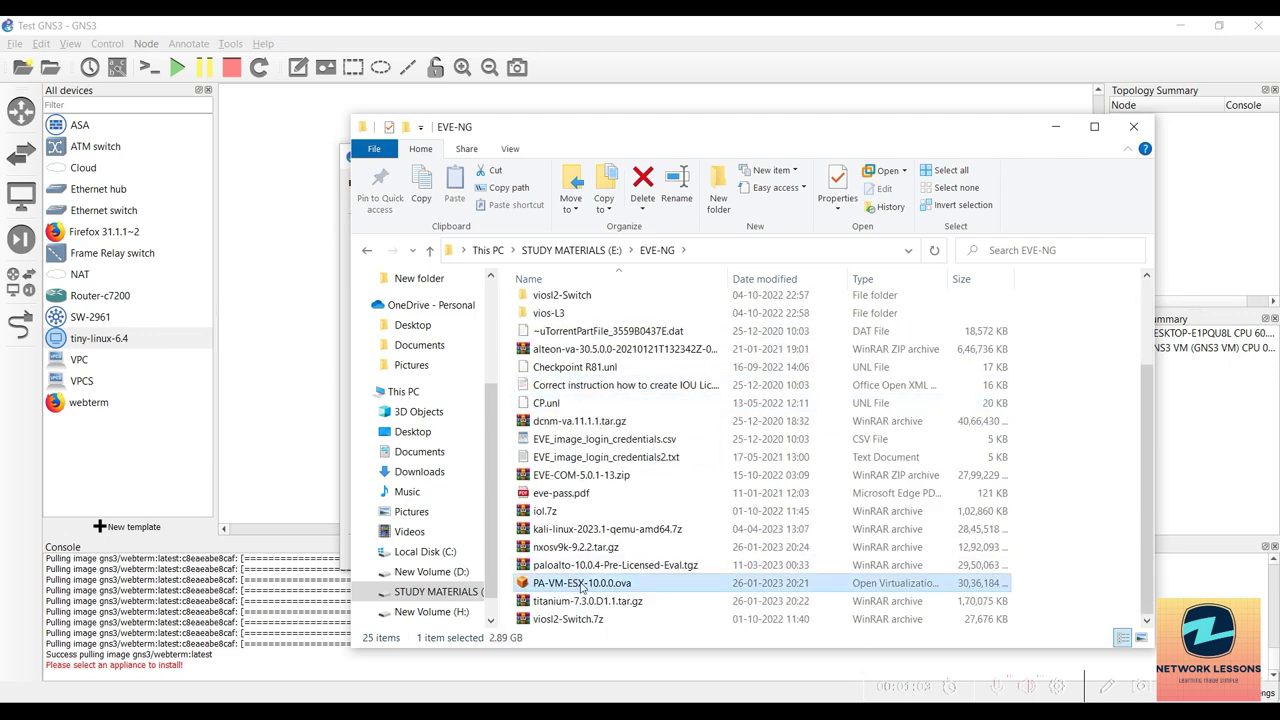
scroll(560, 400, "up", 2)
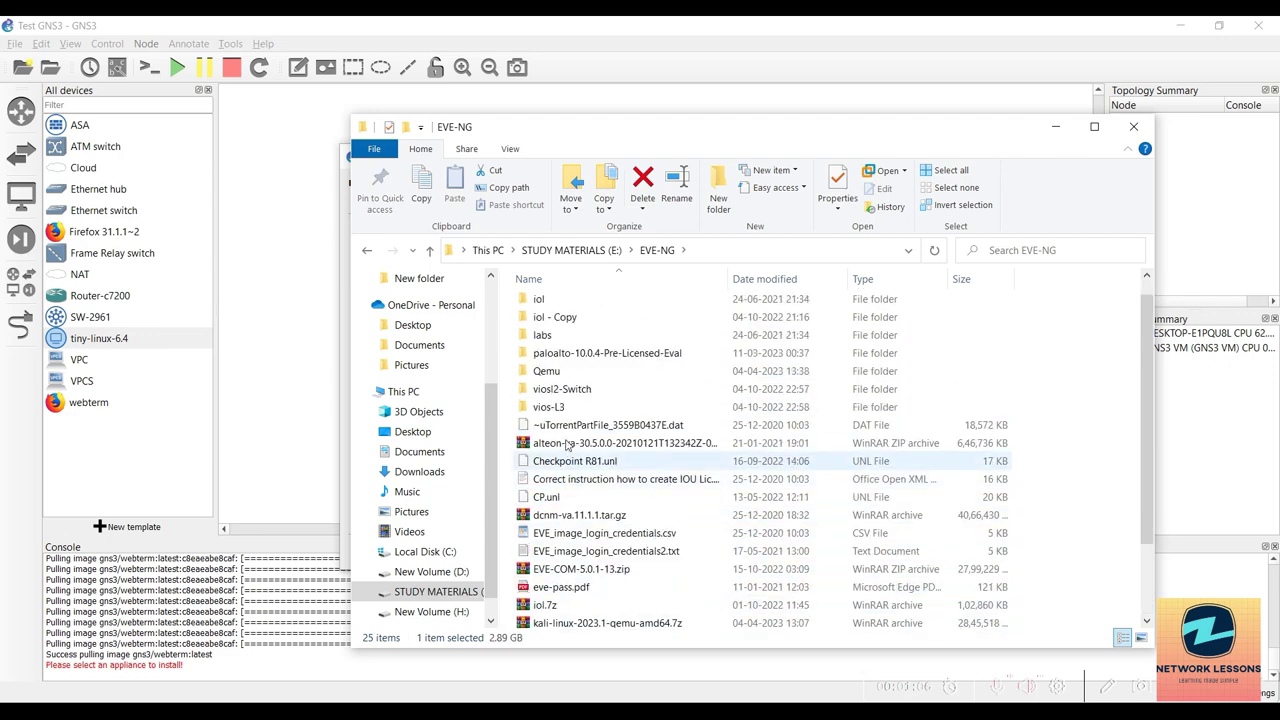
Open Qemu > paloalto-10.0.0, then select the PA-VM-KVM-10.0.0.qcow2 row in GNS3.
double_click(557, 373)
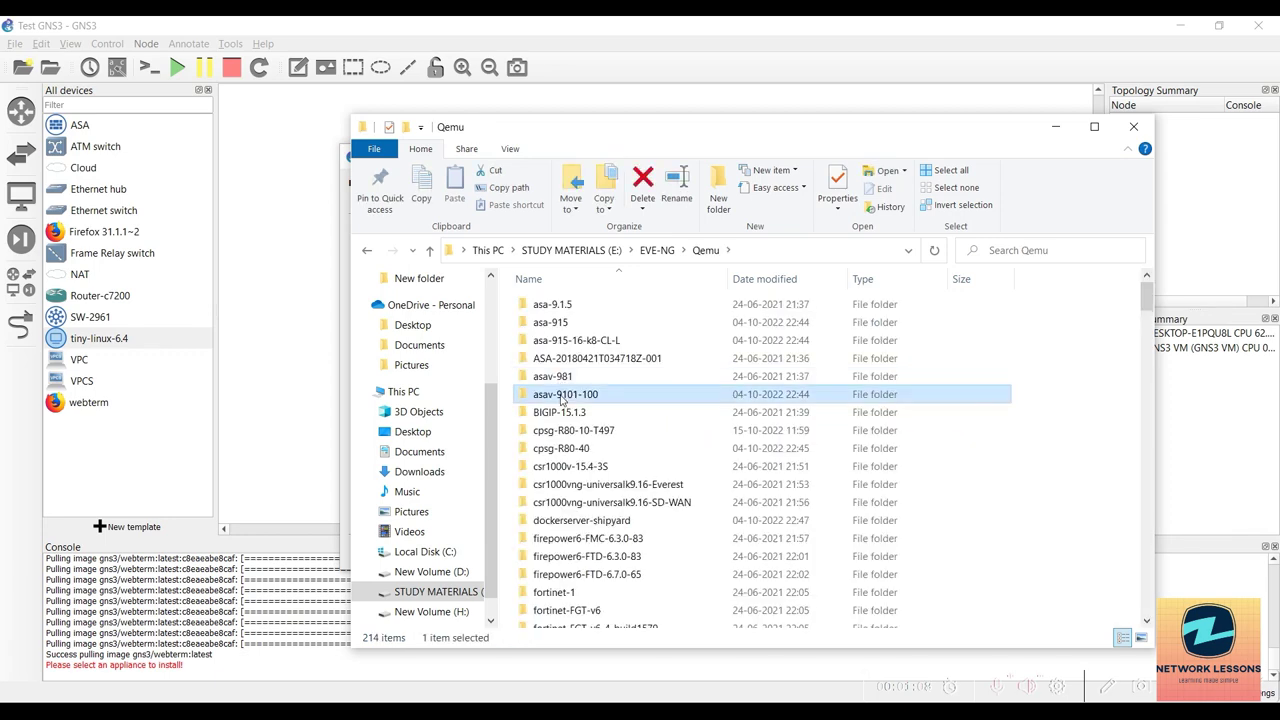
key("p")
key("Down")
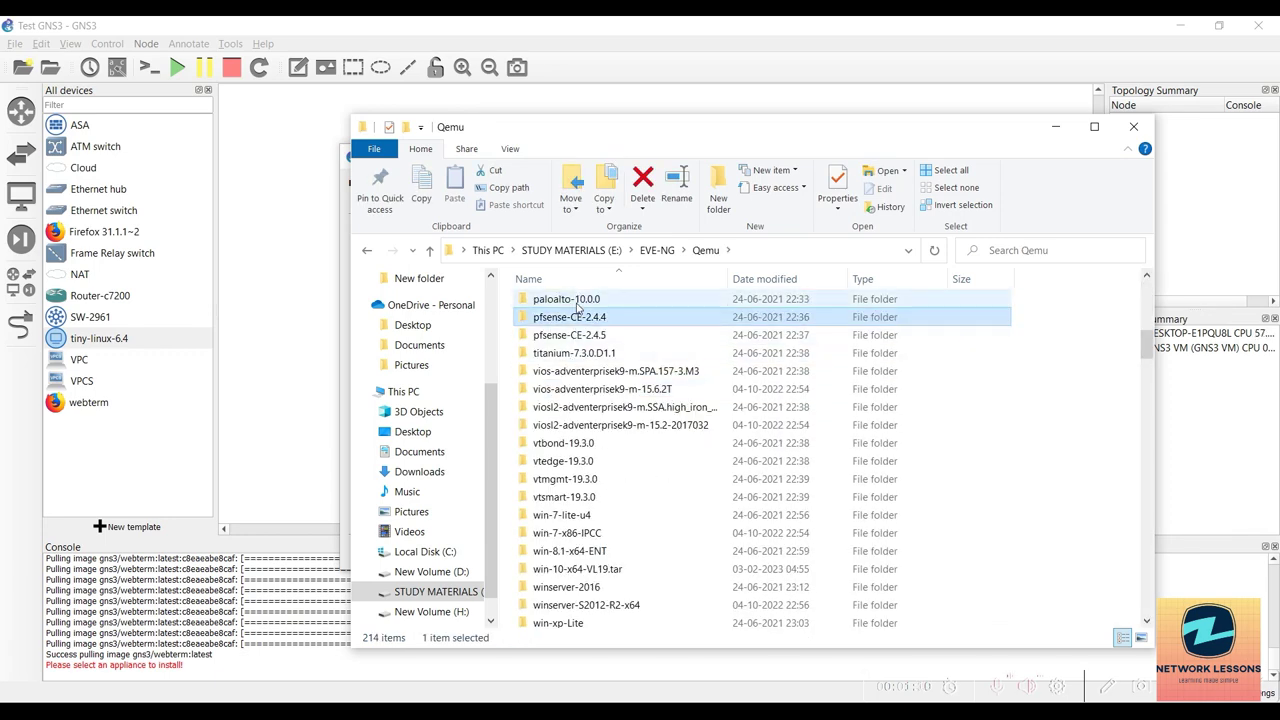
double_click(577, 302)
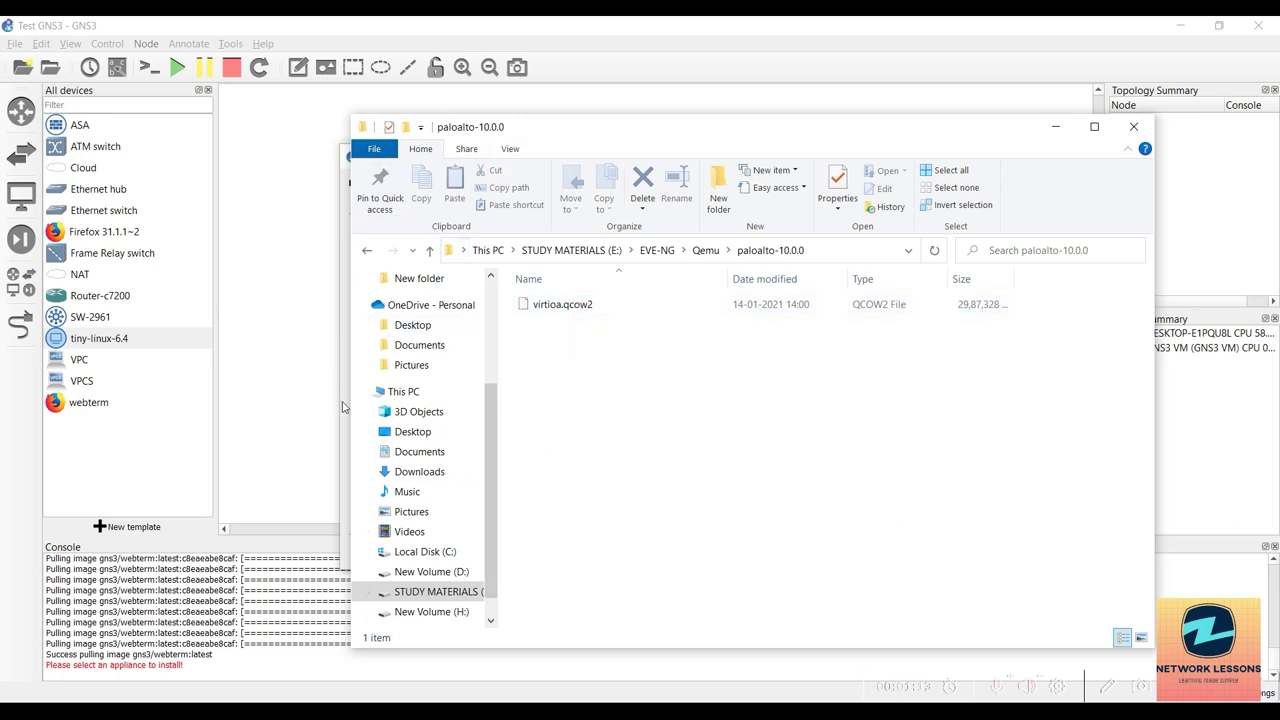
left_click(341, 402)
left_click(467, 290)
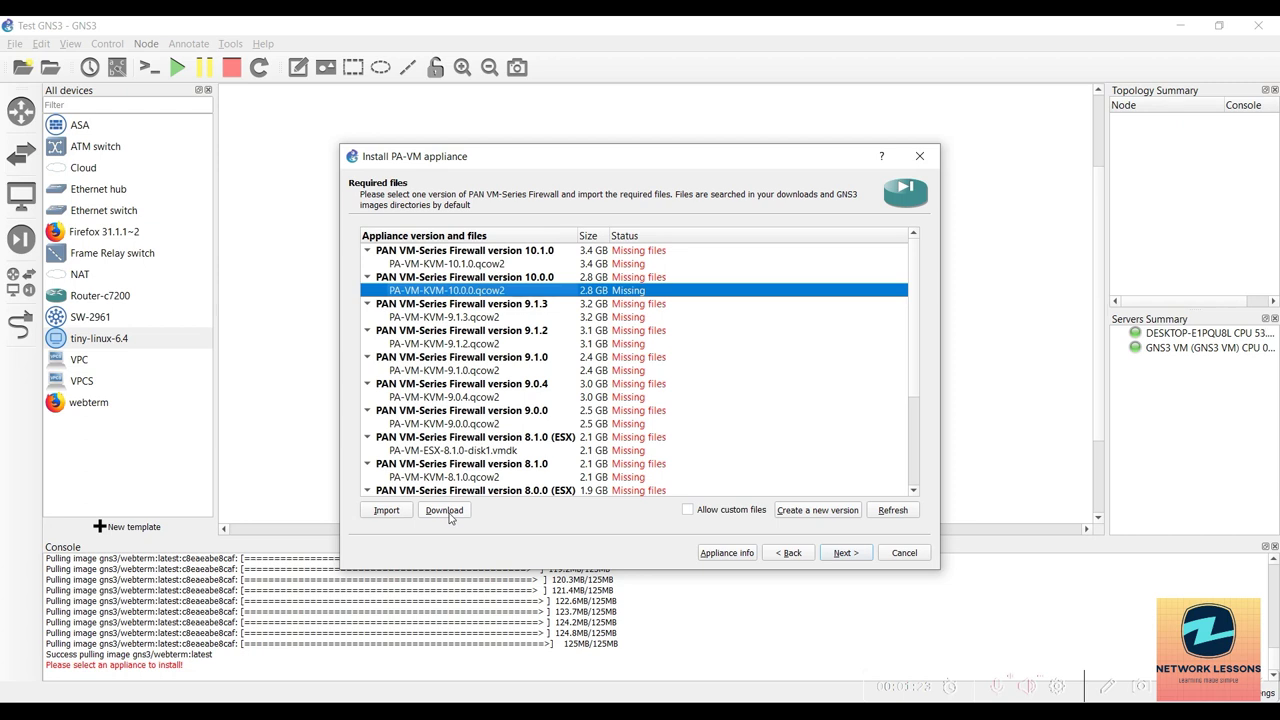
left_click(445, 512)
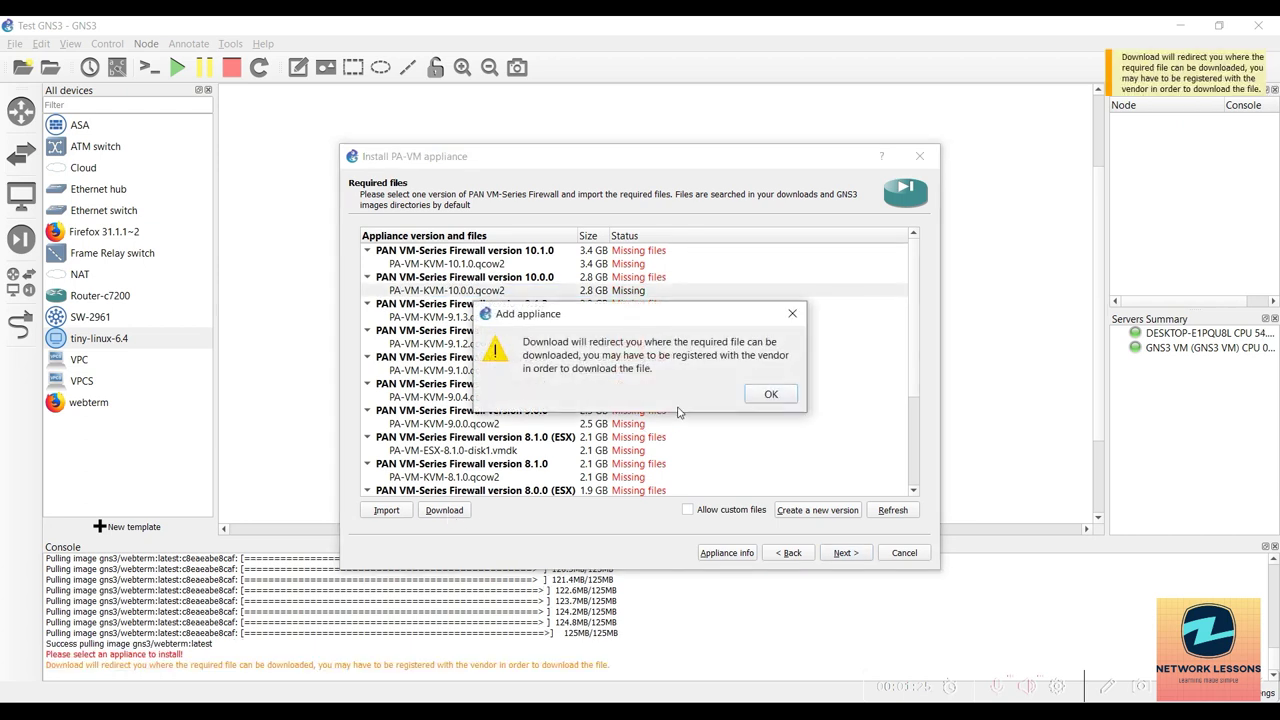
left_click(771, 395)
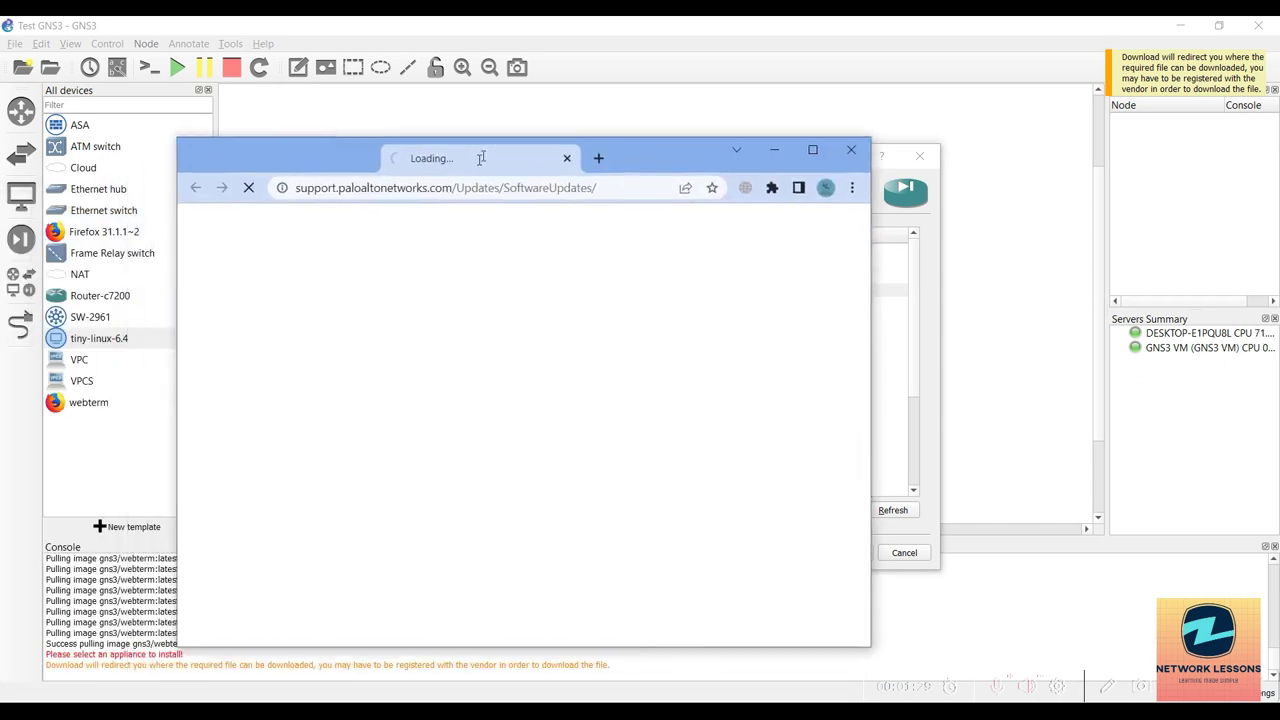
left_click(853, 147)
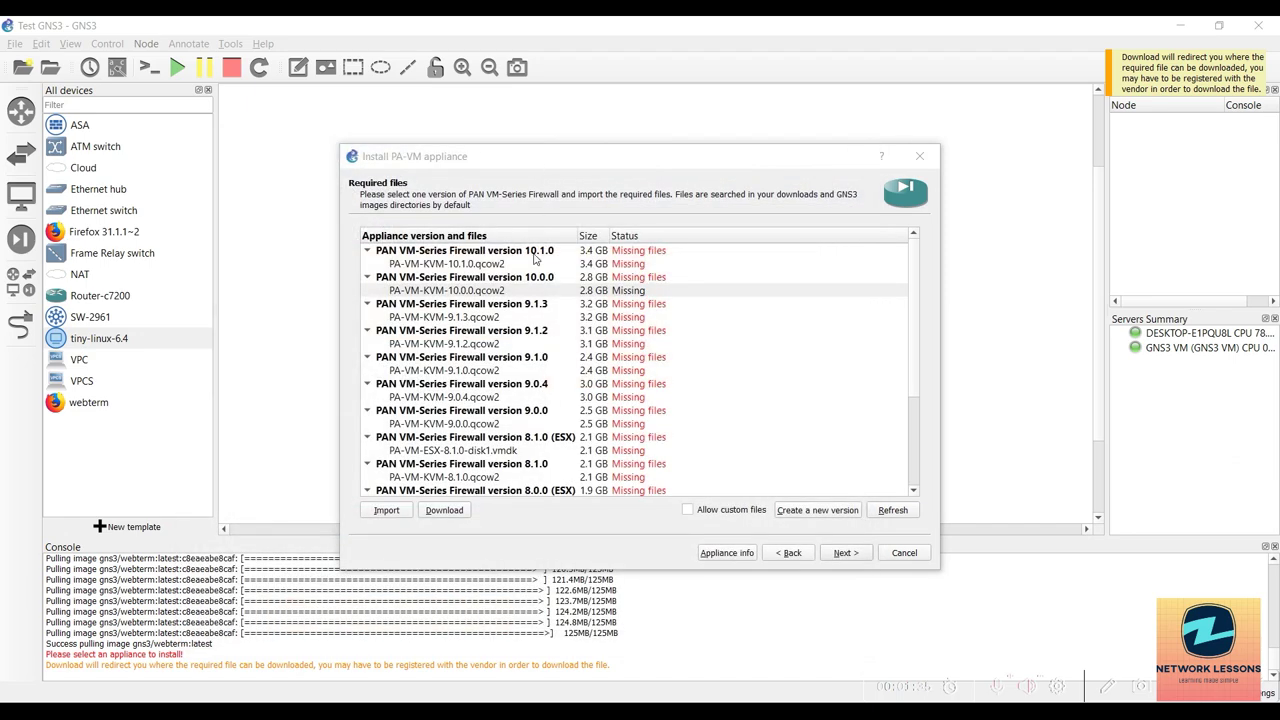
Import a local file for the 10.0.0 image, selecting virtioa.qcow2 in Qemu > paloalto-10.0.0.
left_click(468, 295)
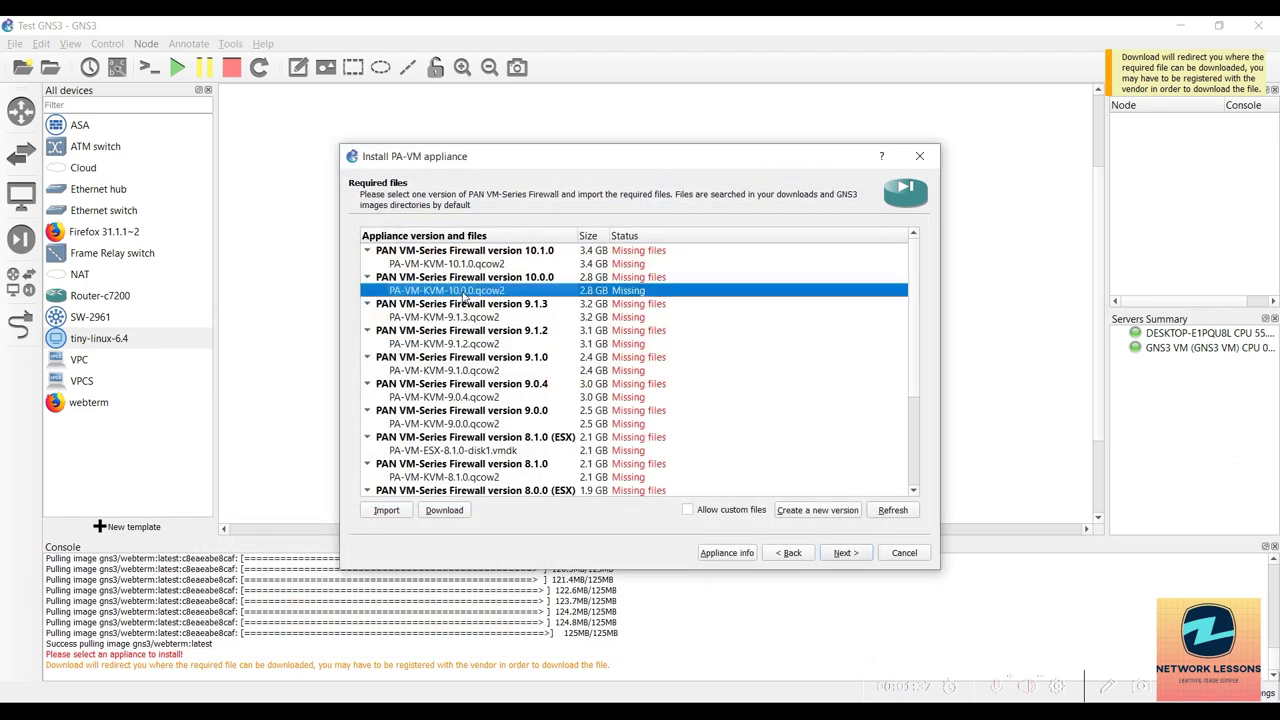
left_click(388, 513)
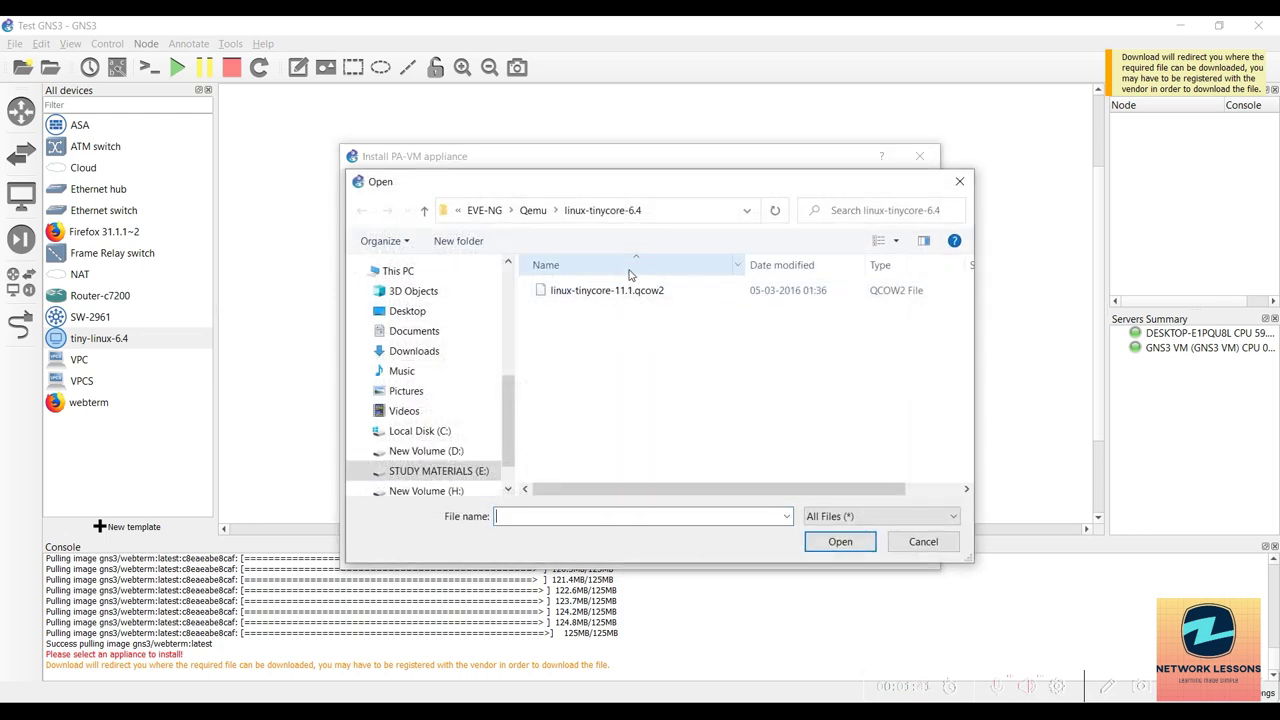
left_click(536, 210)
left_click(603, 385)
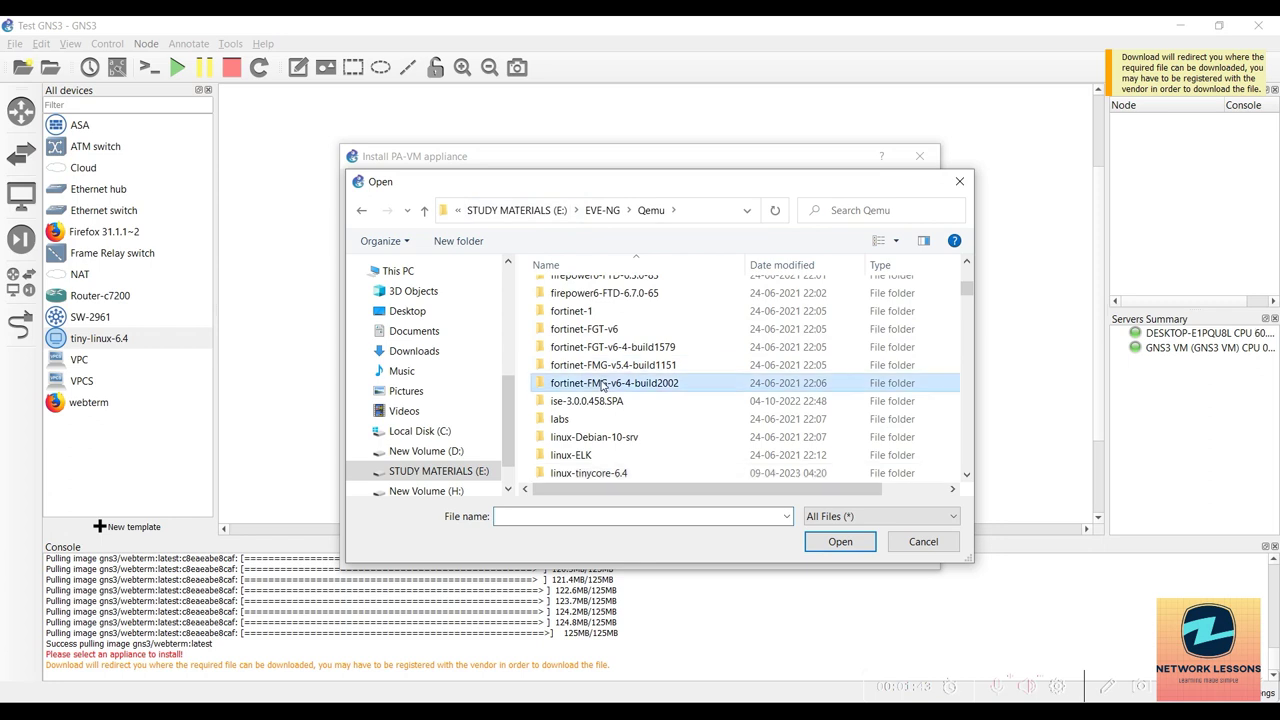
key("p")
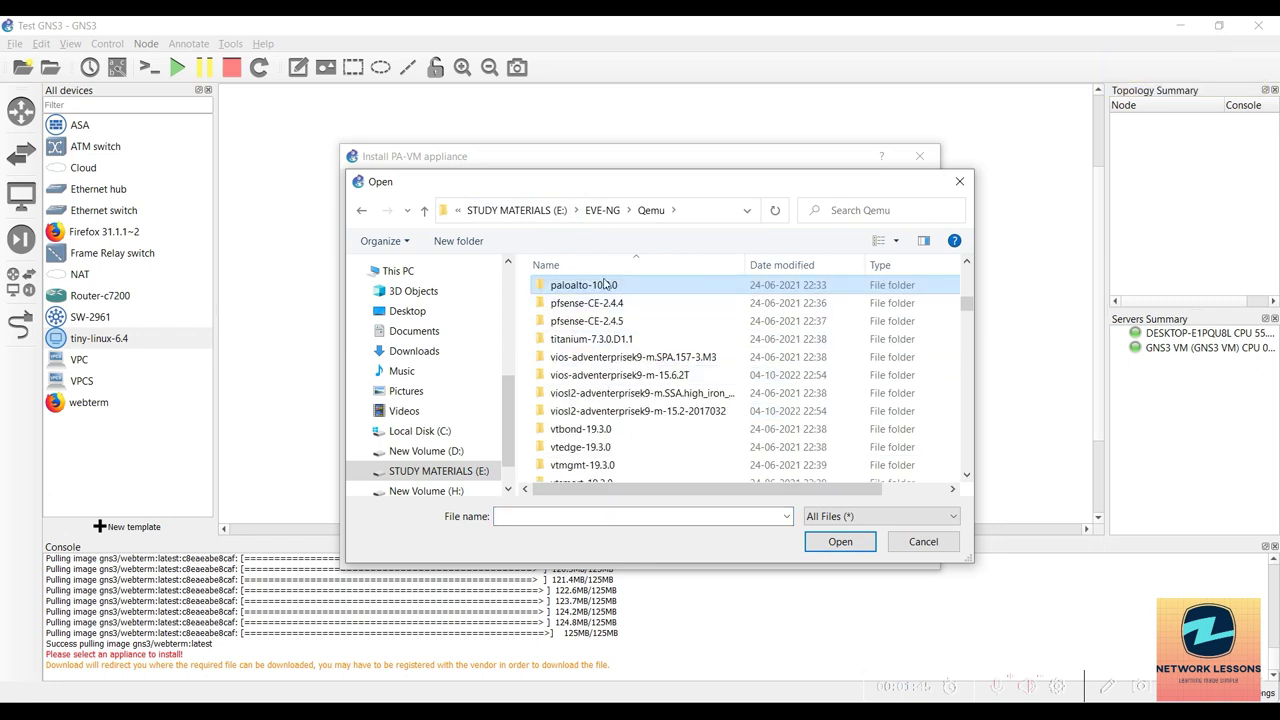
double_click(606, 286)
left_click_drag(632, 190, 852, 182)
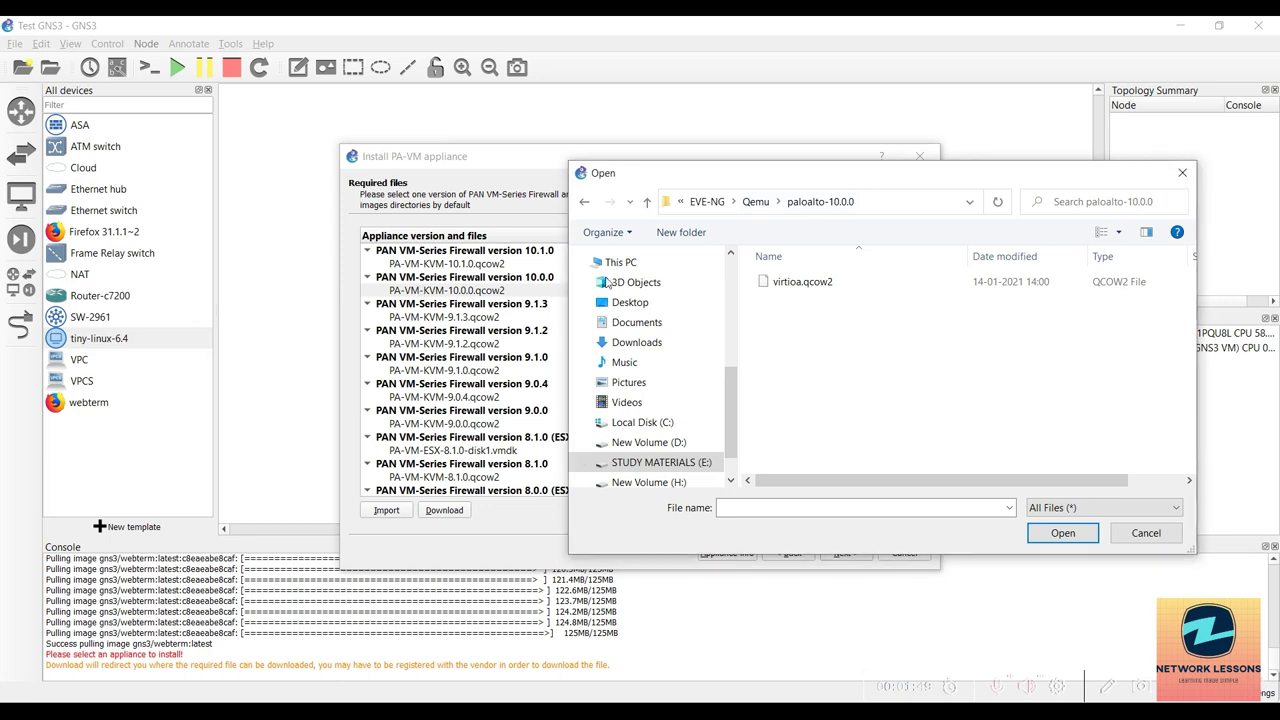
left_click(796, 289)
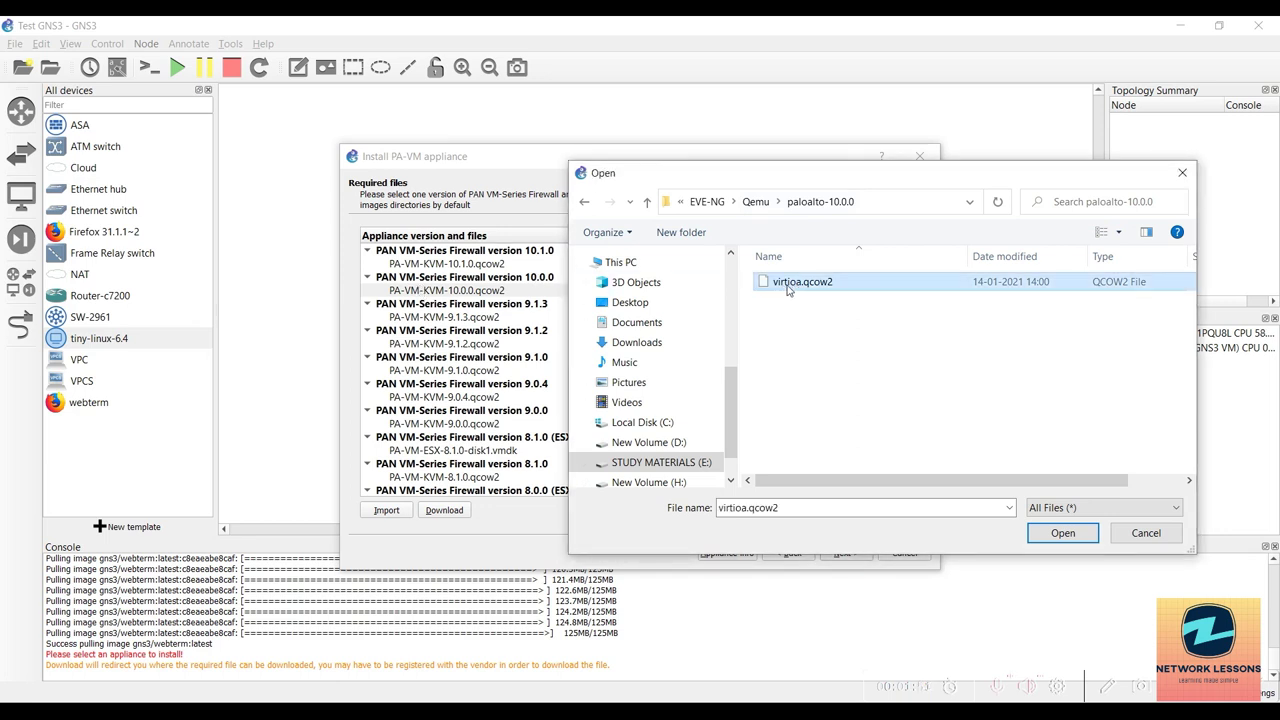
Rename virtioa.qcow2 to PA-VM-KVM-10.0.0.qcow2 and choose it for import.
left_click(788, 287)
type("PA-")
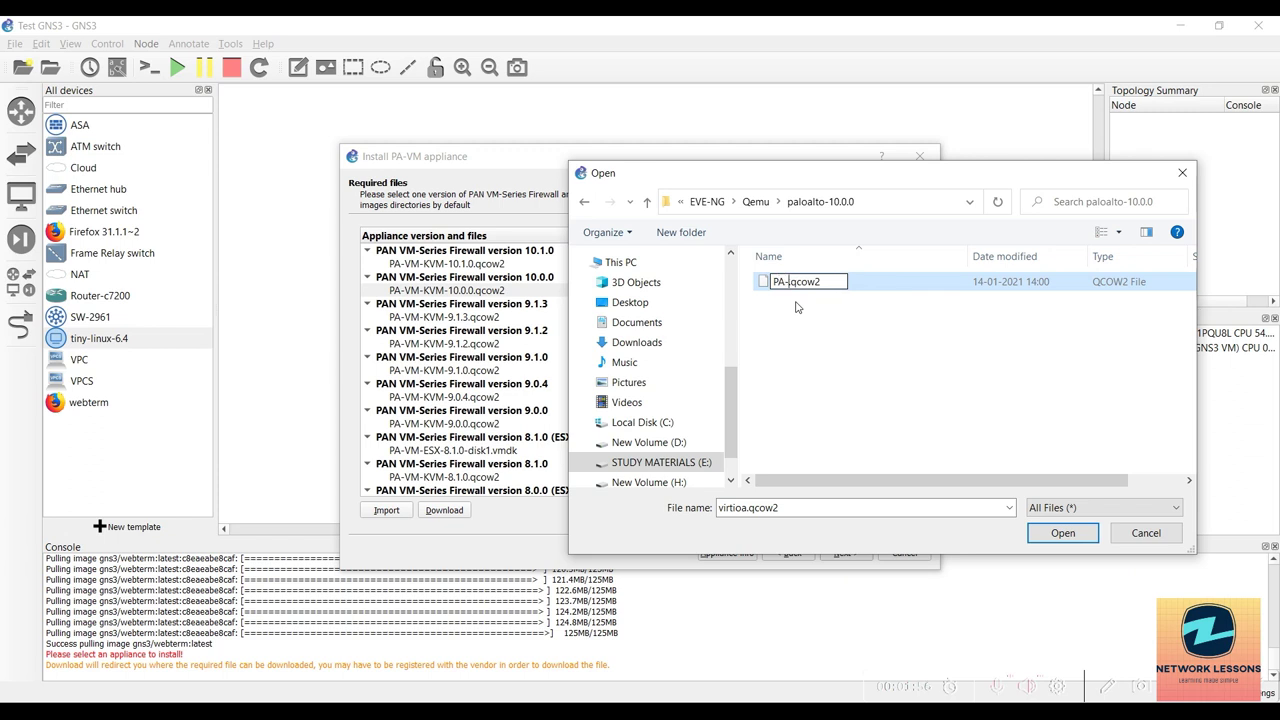
type("VM-KVM")
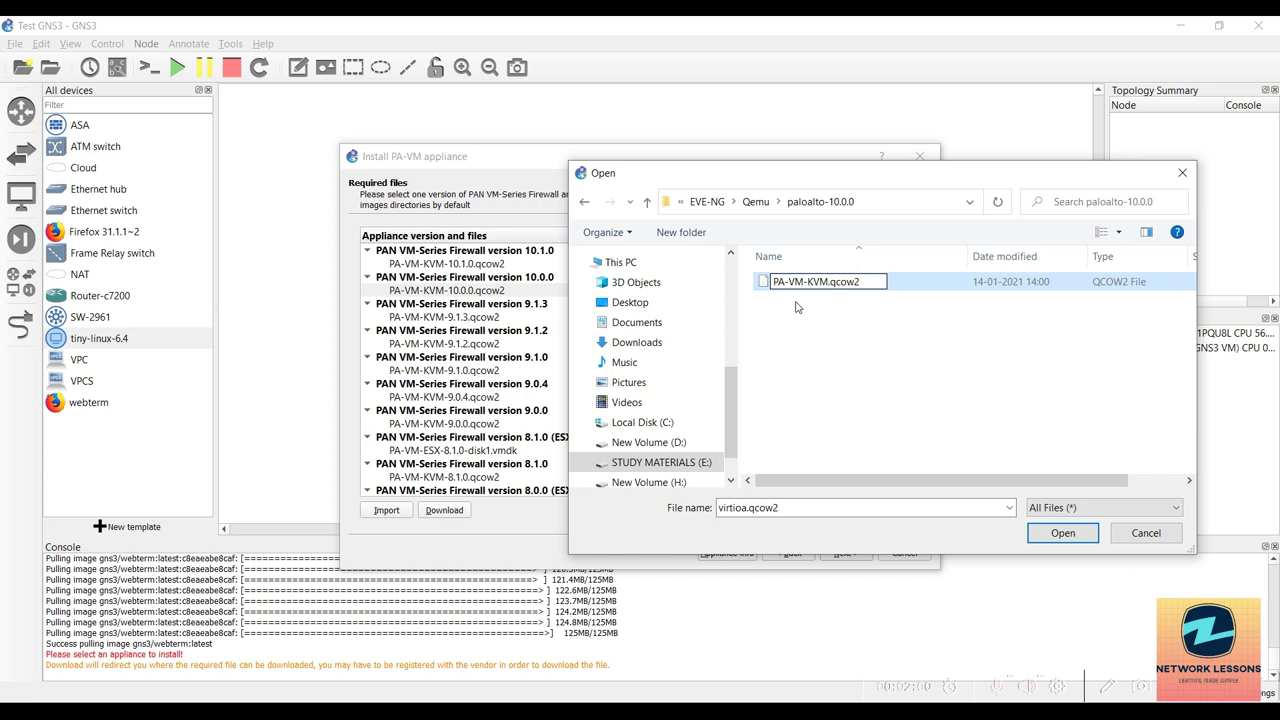
type("-10.0.0.")
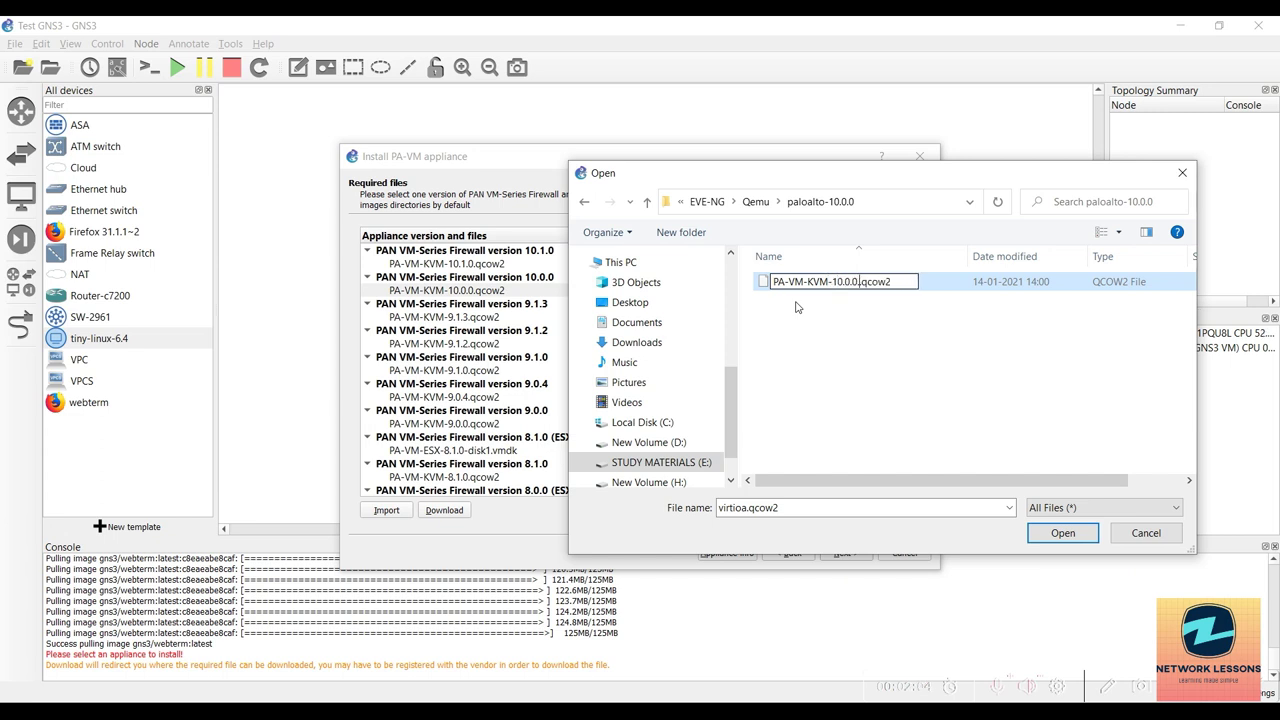
key("BackSpace")
key("Return")
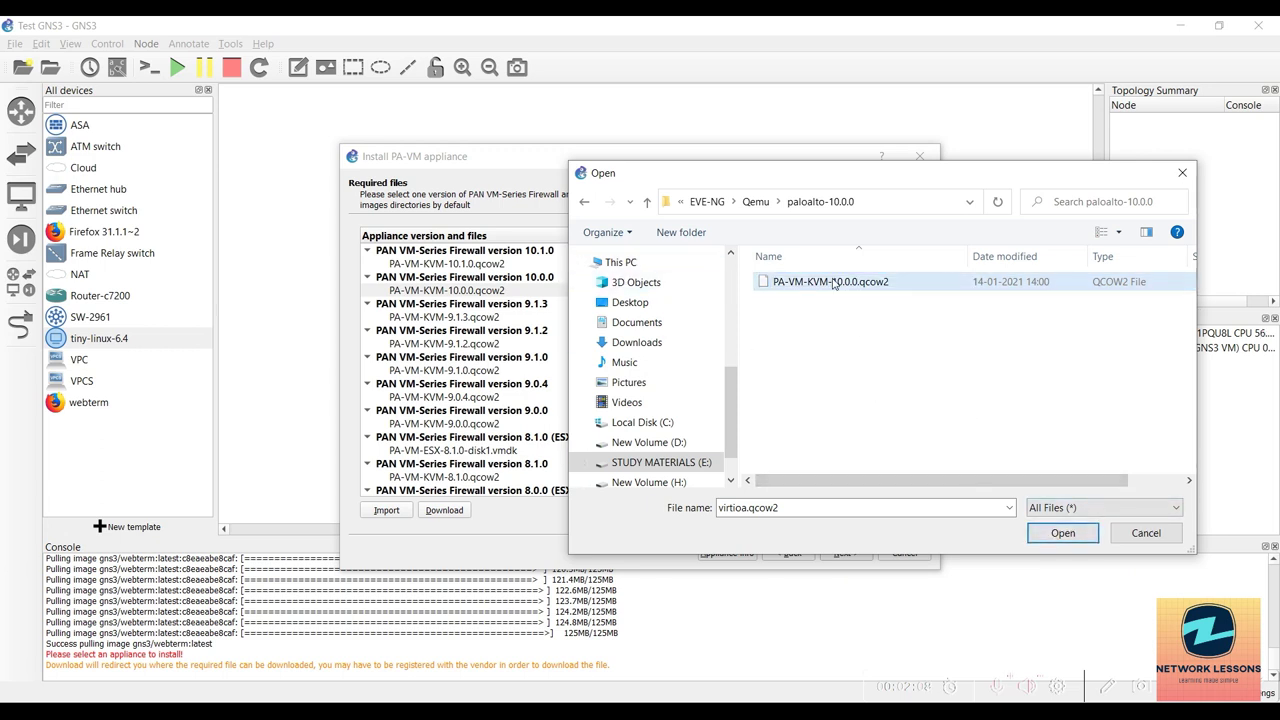
left_click(1060, 533)
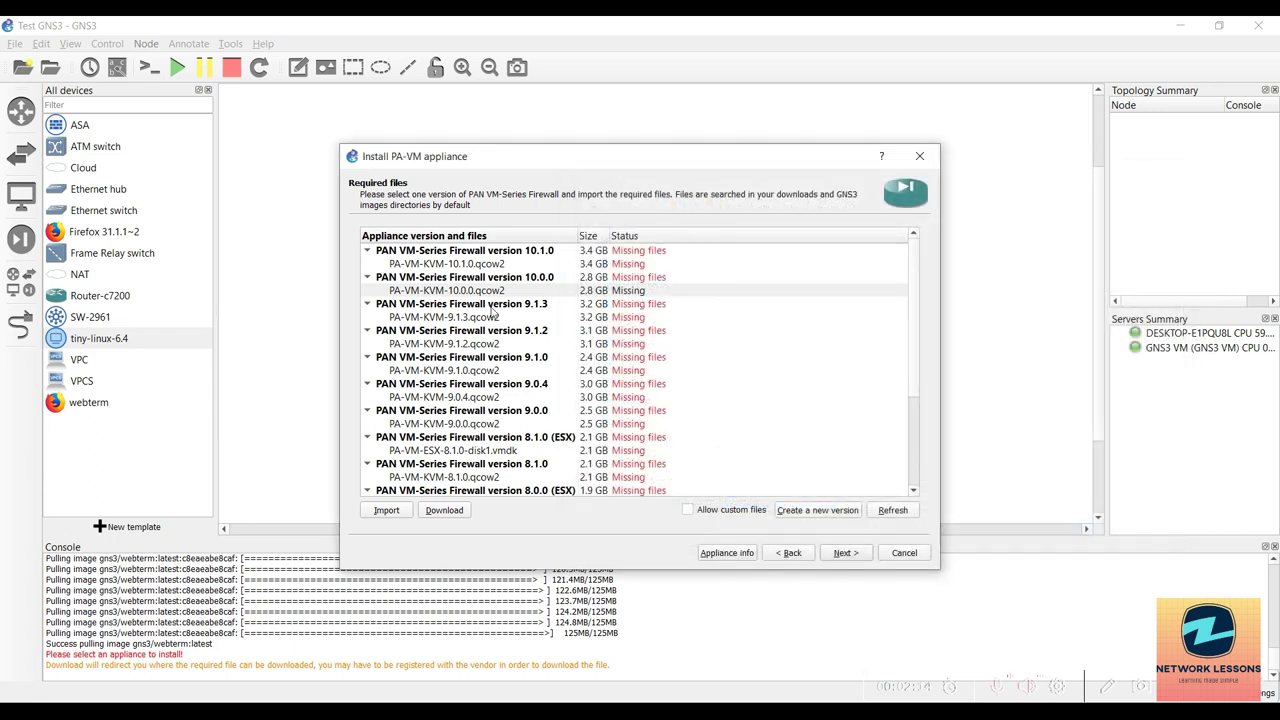
Open PA-VM-KVM-10.0.0.qcow2 to start its upload, then switch to WinSCP.
left_click(804, 512)
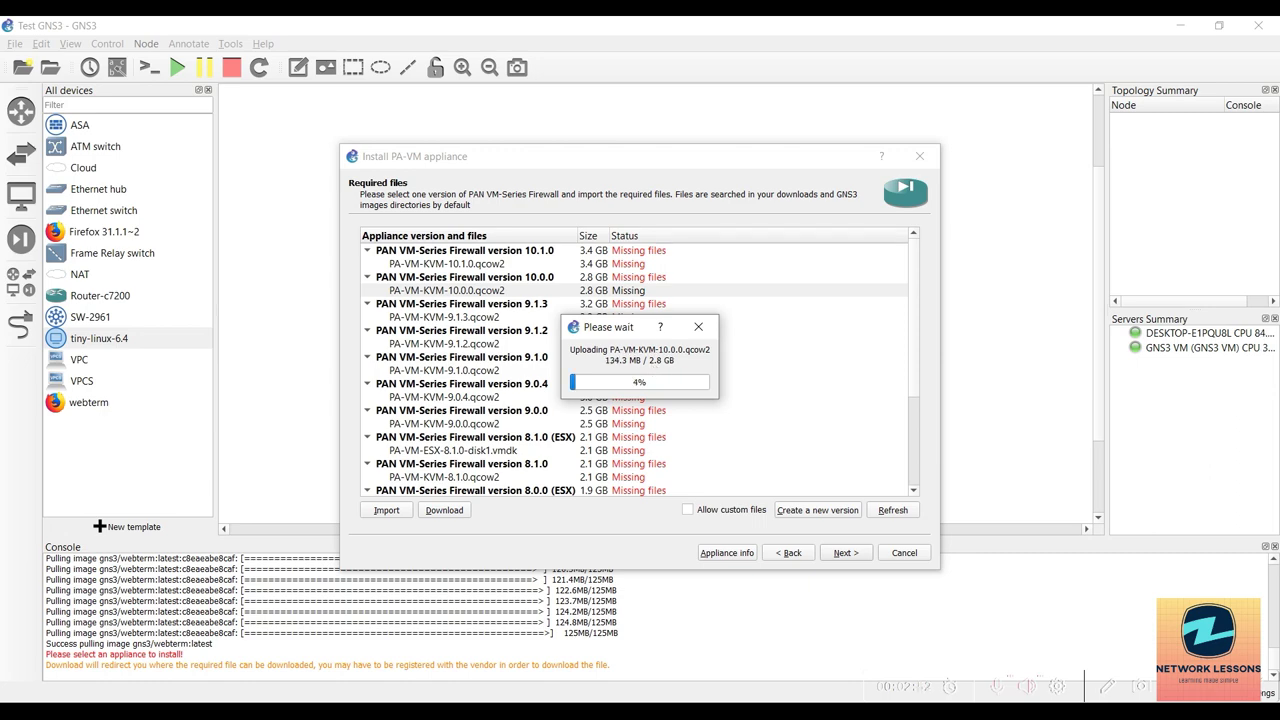
key("alt+Tab")
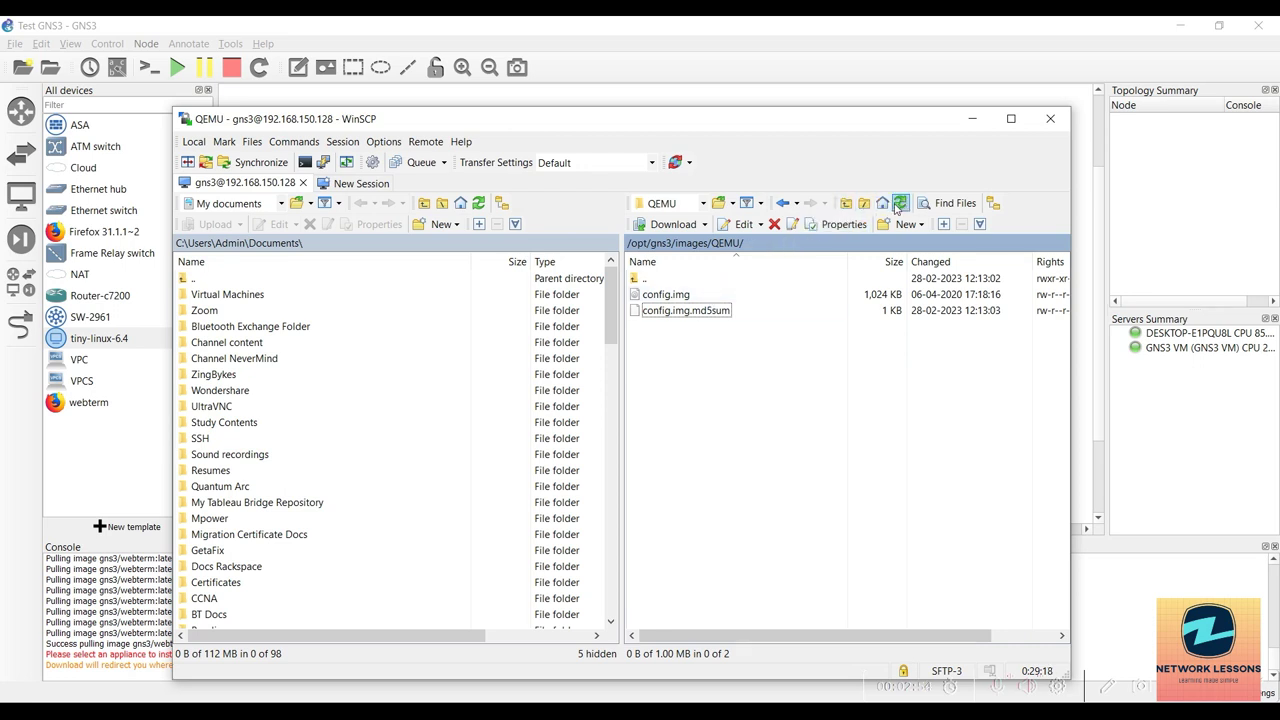
Refresh /opt/gns3/images/QEMU to see the .tmp upload, then return to GNS3's upload progress.
left_click(899, 203)
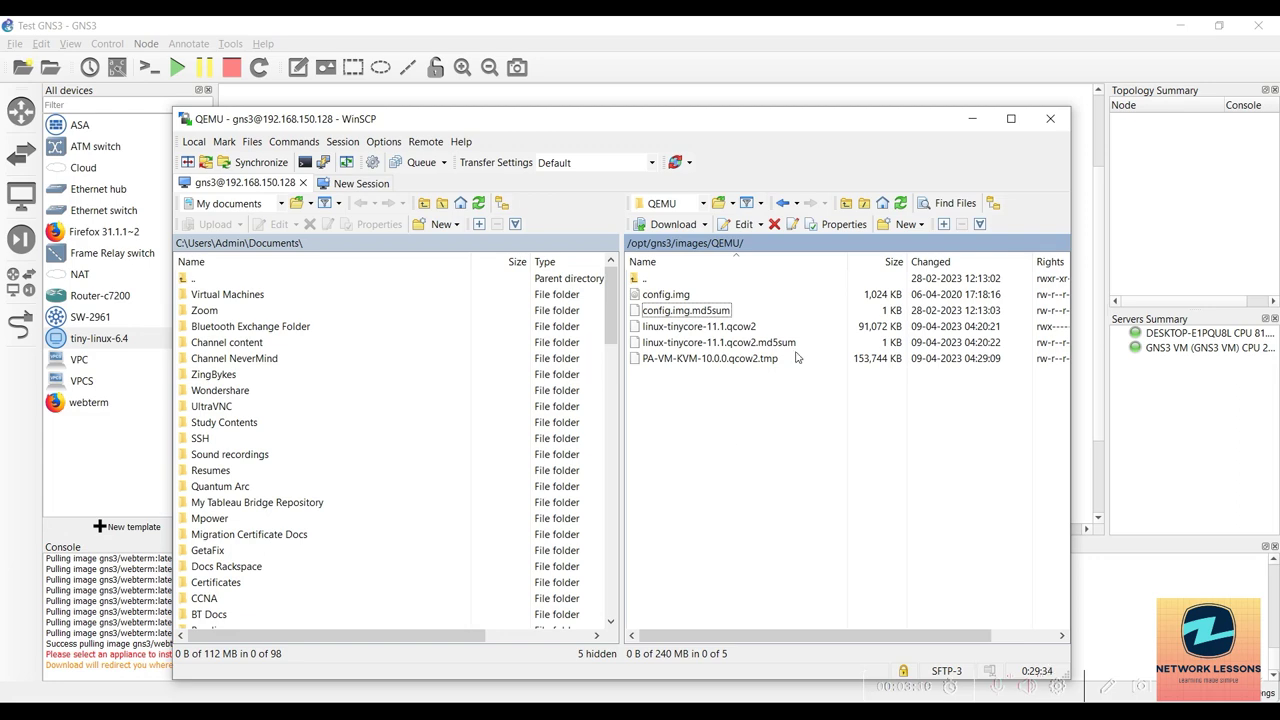
left_click(971, 119)
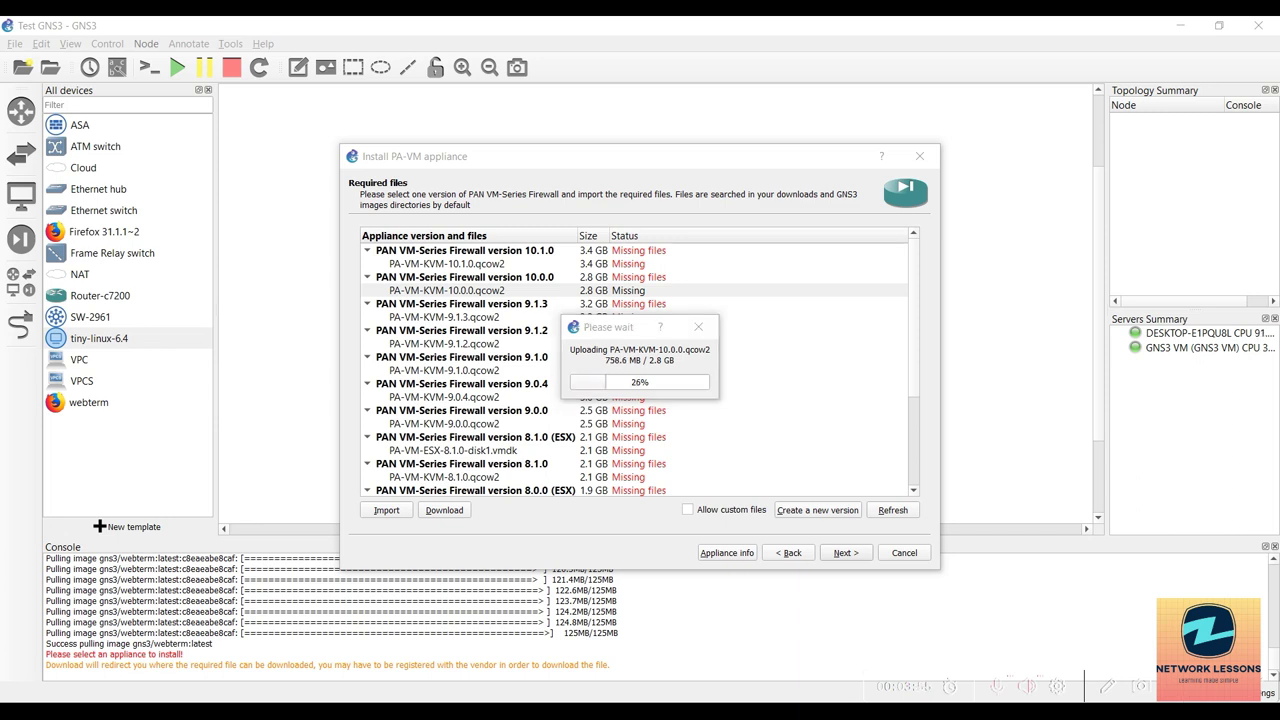
left_click(614, 340)
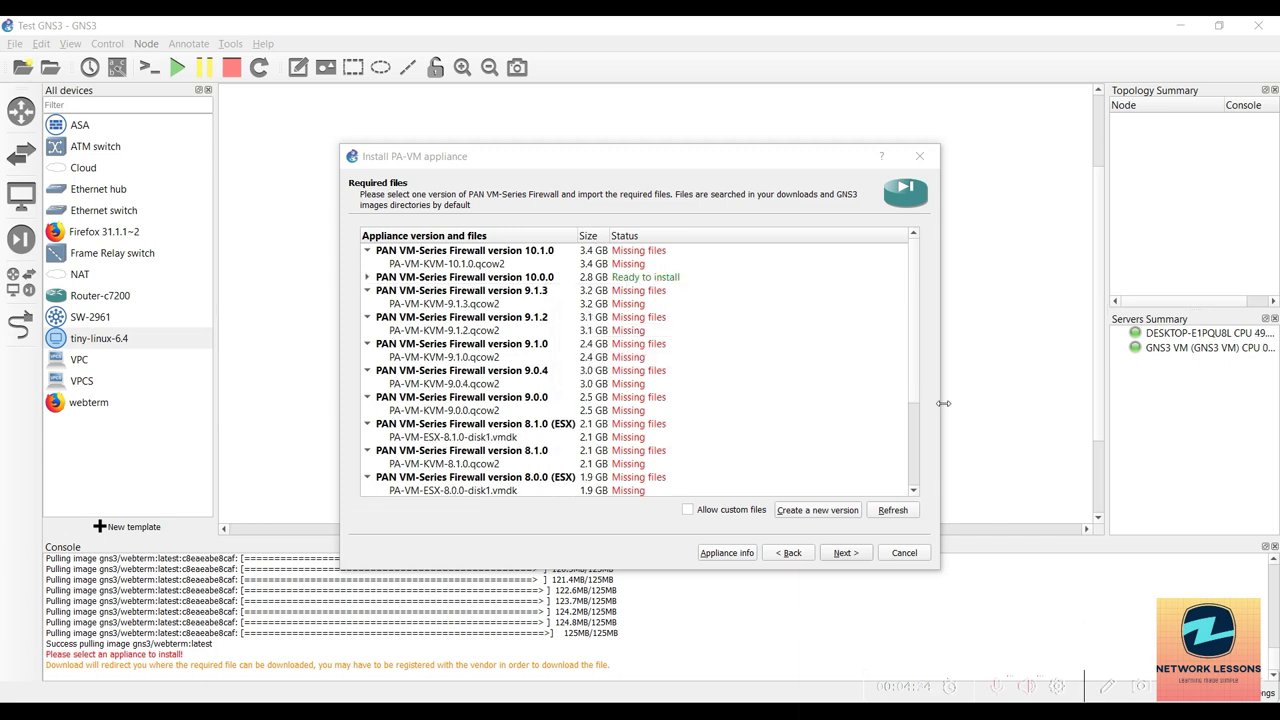
Install PAN VM-Series Firewall 10.0.0, review its login and static IP usage notes, and finish.
left_click(560, 282)
left_click(842, 556)
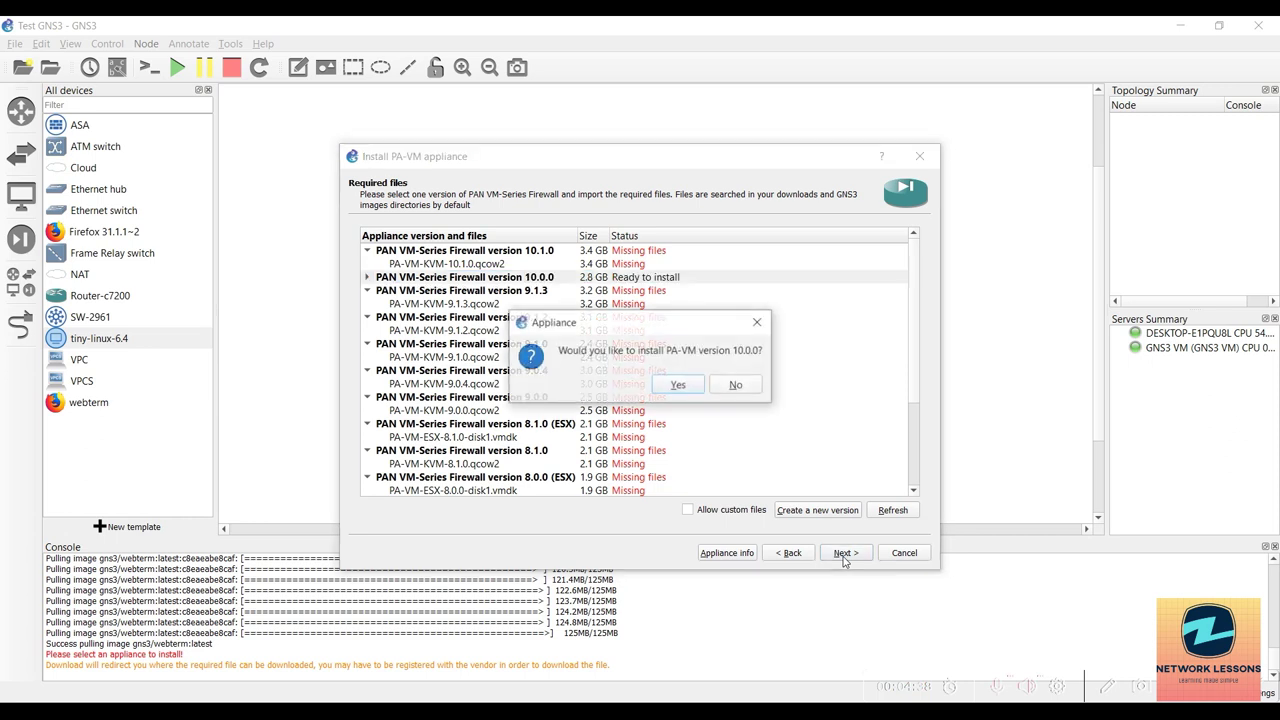
left_click(686, 389)
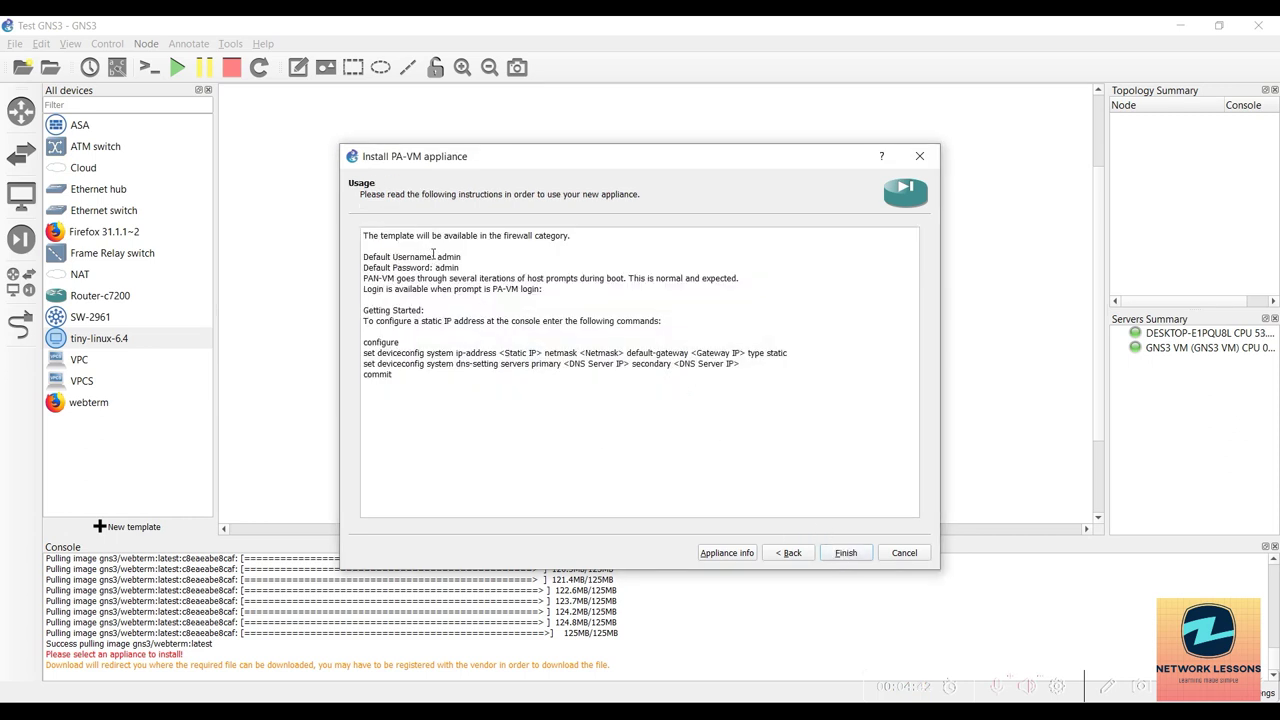
left_click_drag(437, 258, 457, 268)
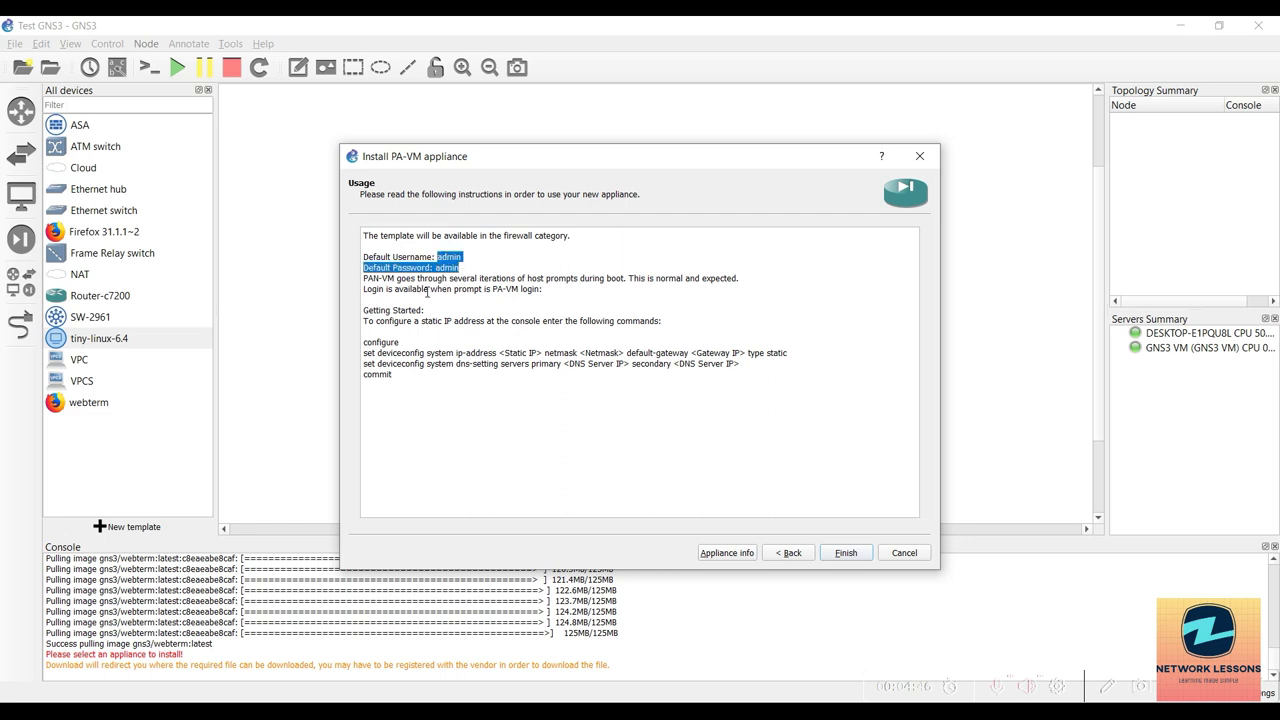
left_click_drag(427, 291, 587, 382)
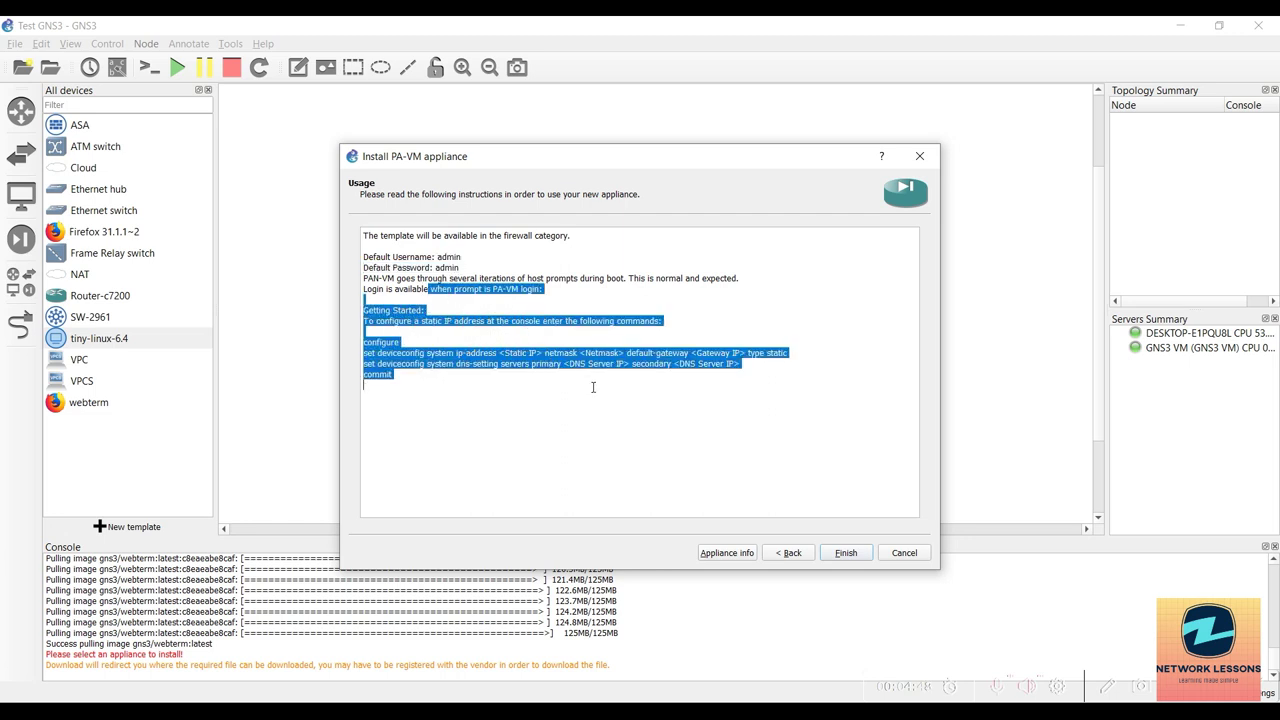
left_click(593, 387)
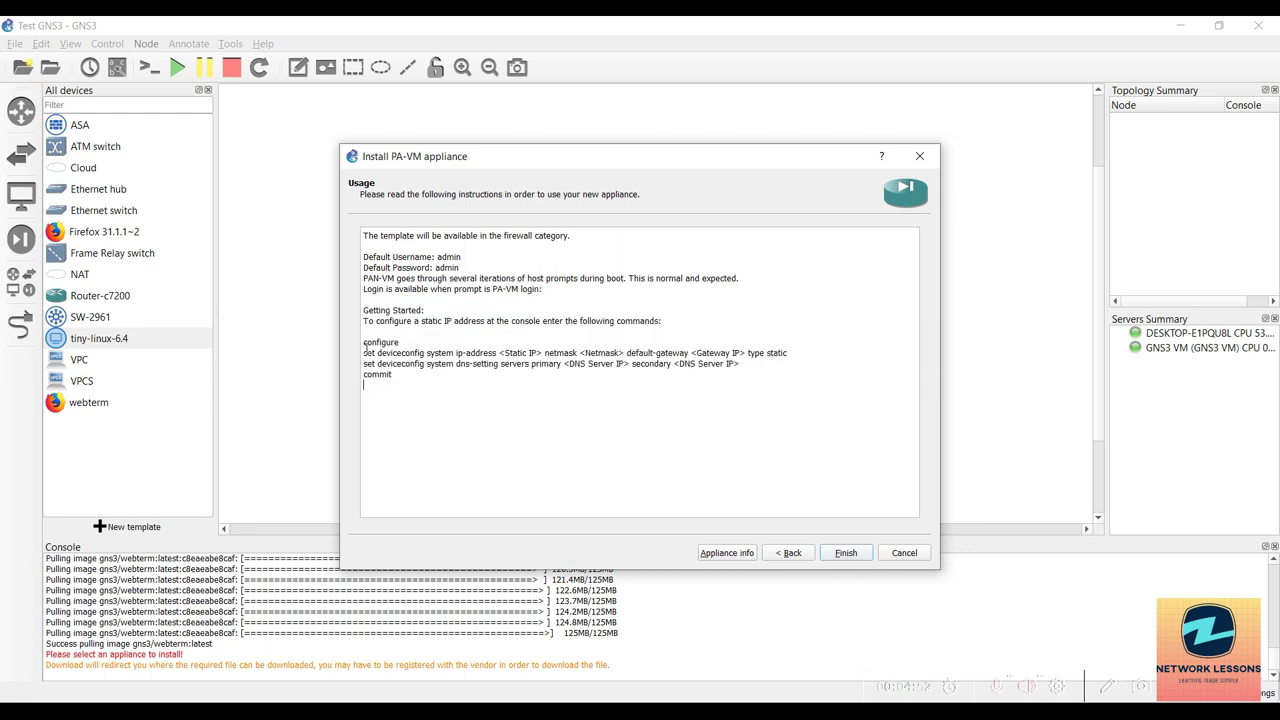
left_click_drag(363, 344, 640, 373)
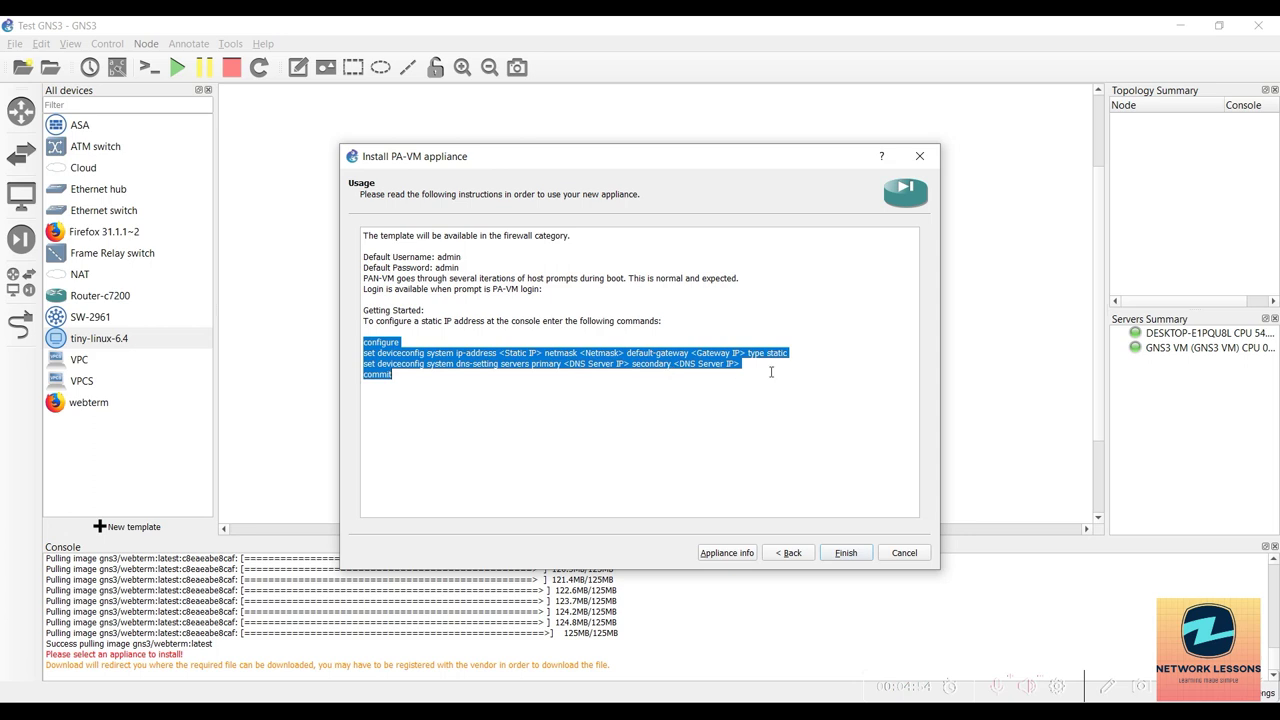
left_click_drag(771, 372, 765, 366)
left_click(847, 555)
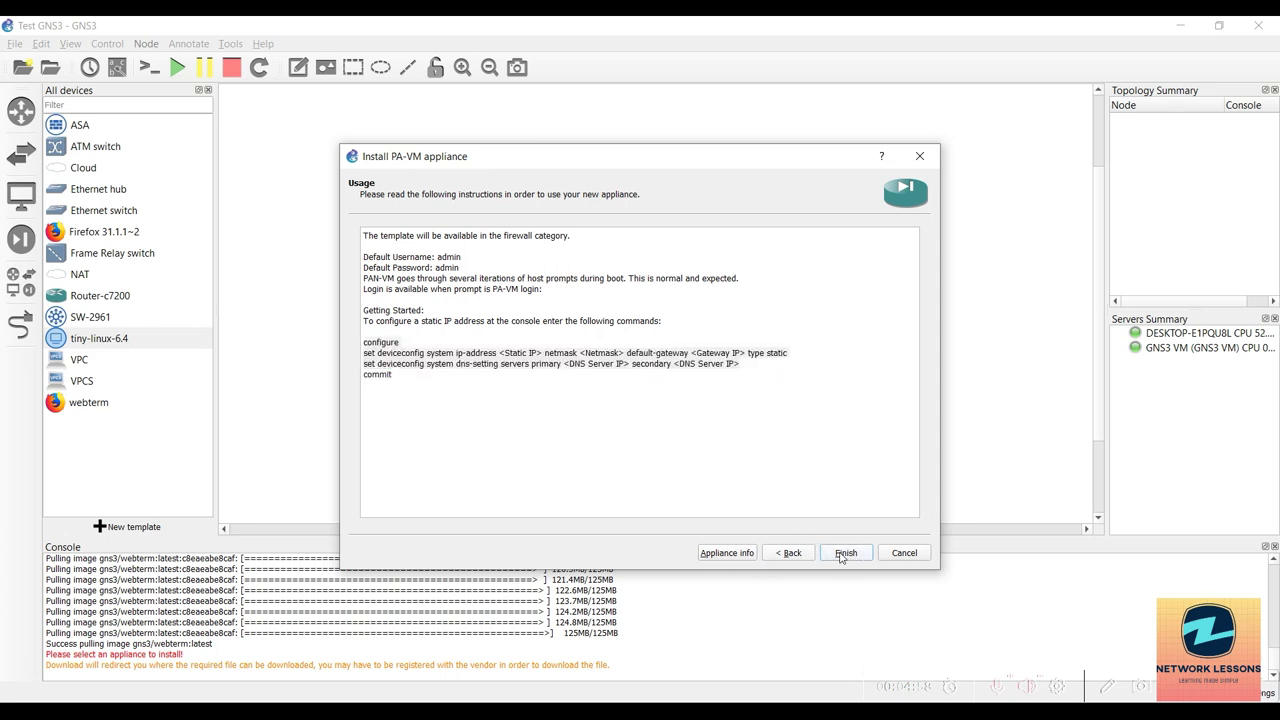
left_click(776, 391)
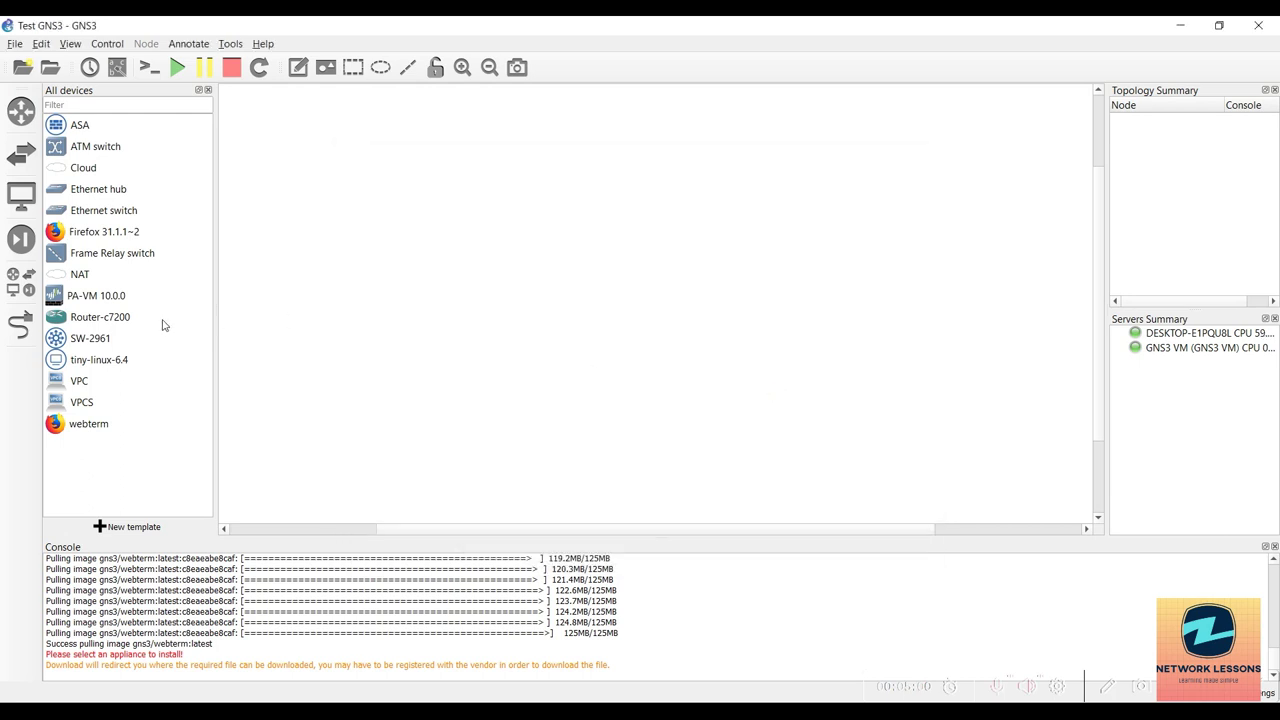
left_click(86, 300)
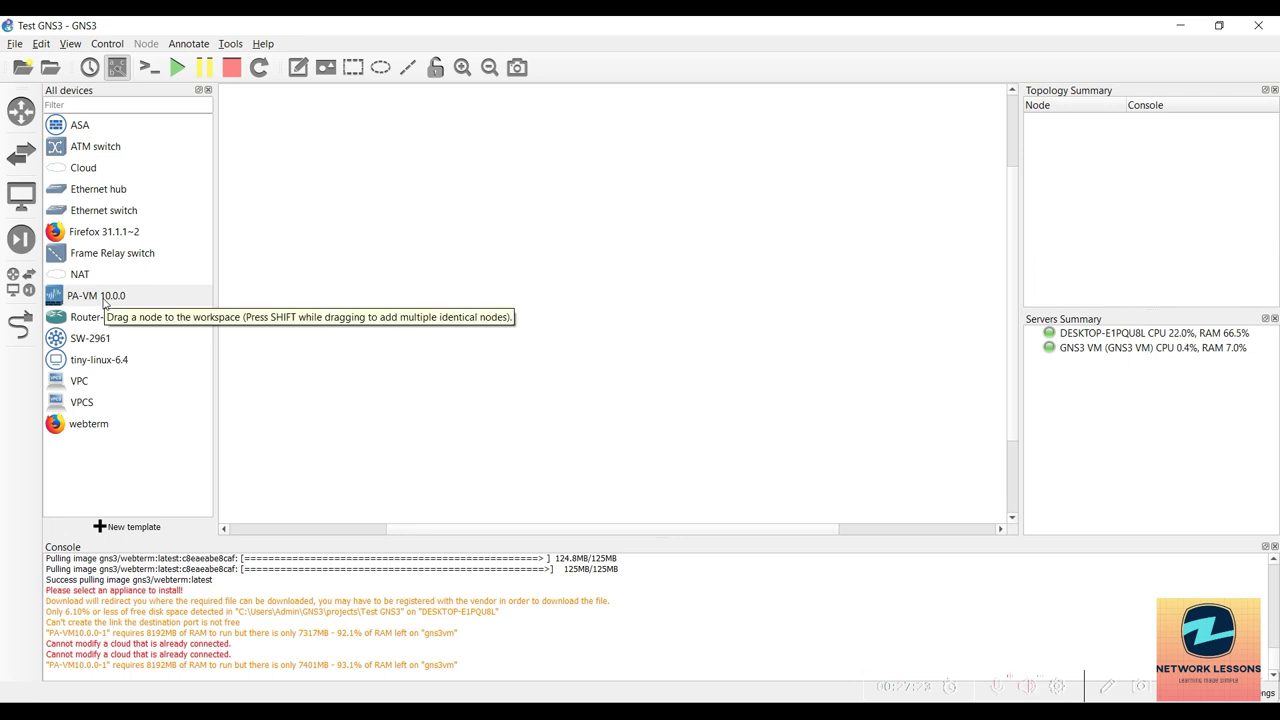
left_click_drag(103, 303, 486, 311)
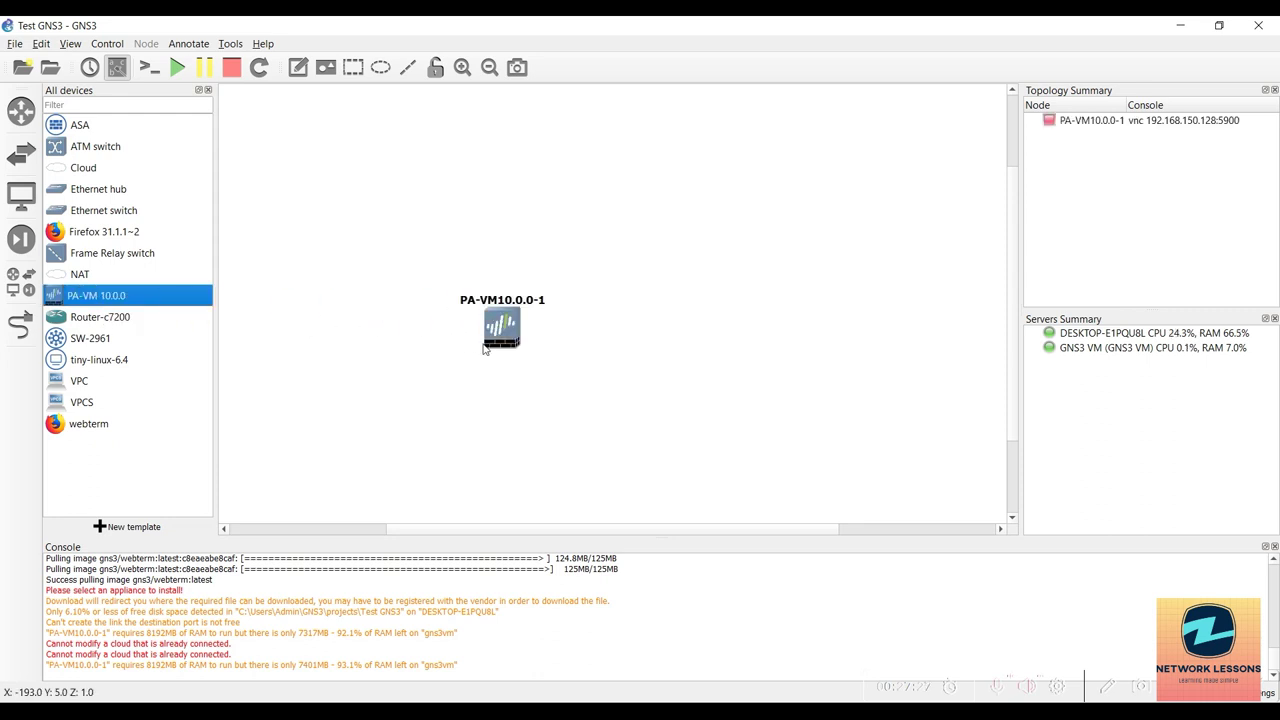
right_click(509, 332)
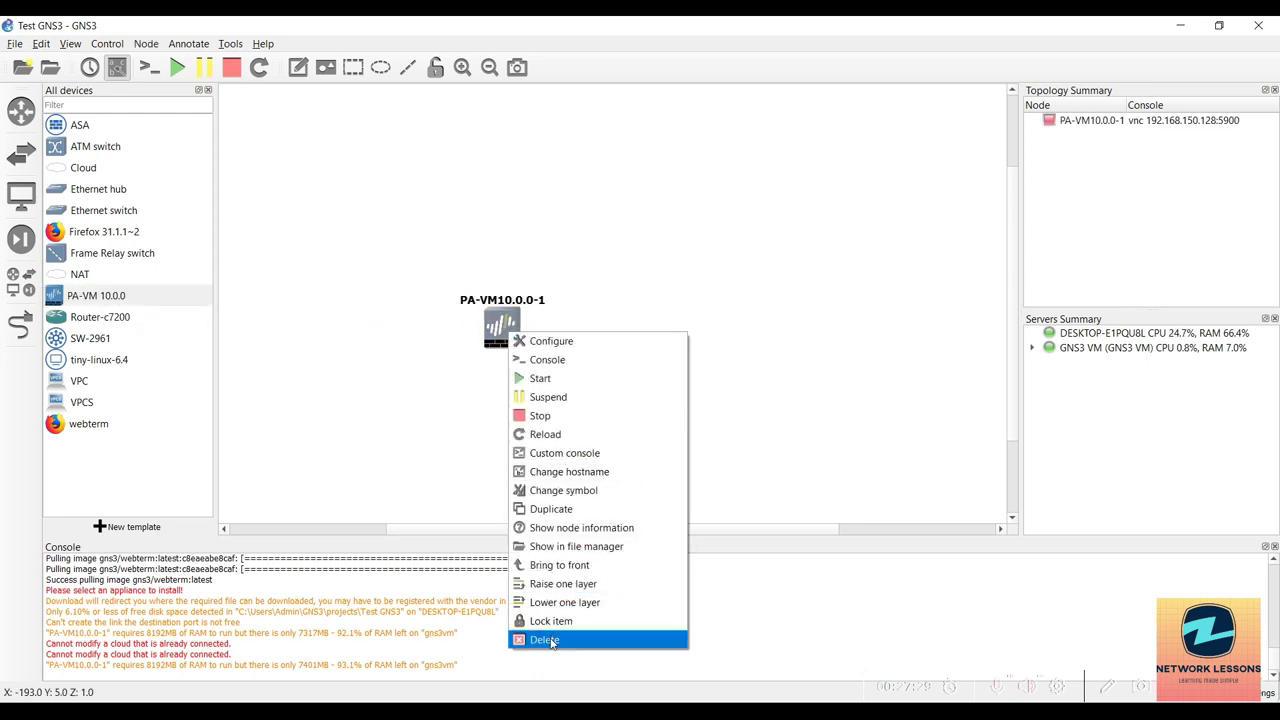
left_click(544, 639)
left_click(688, 390)
right_click(86, 297)
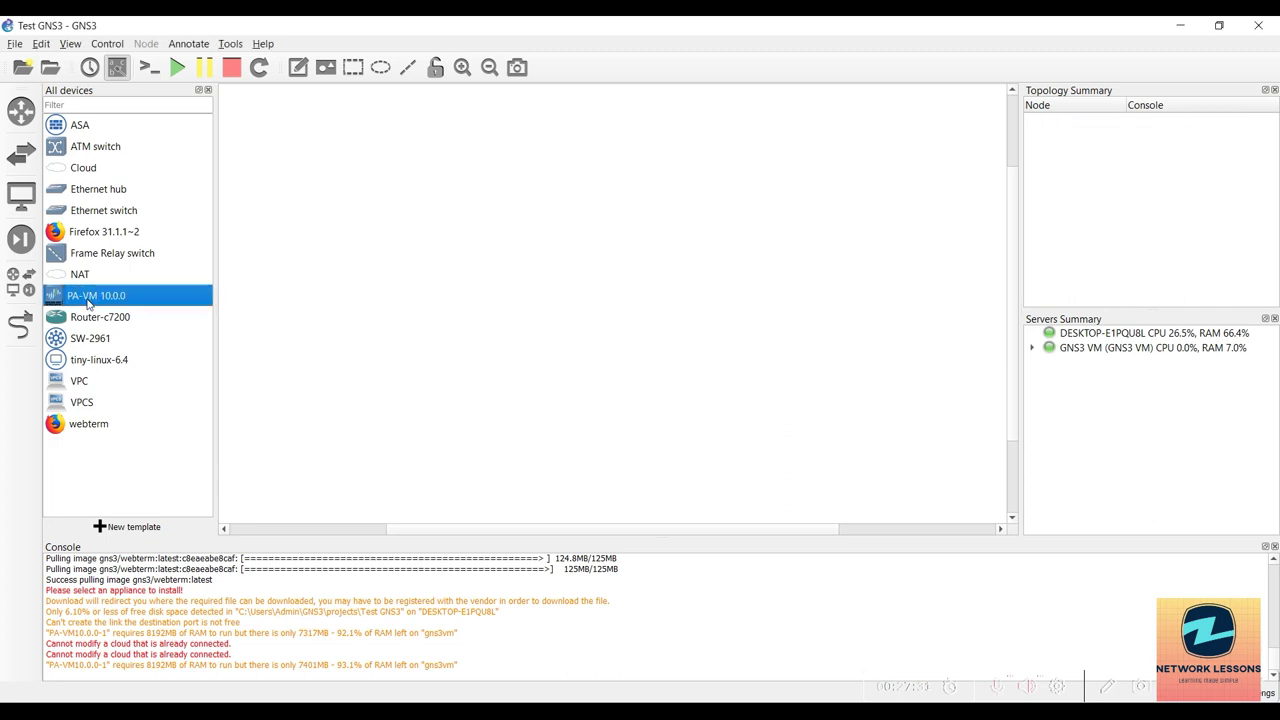
left_click(123, 330)
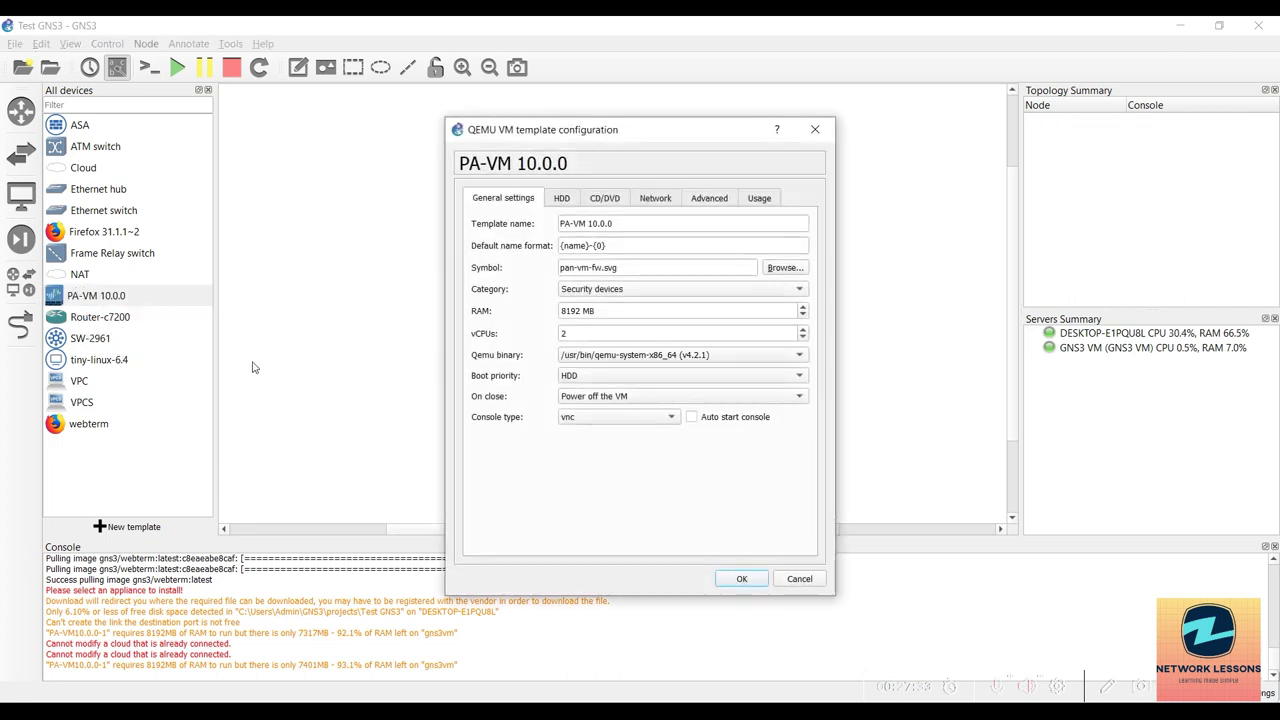
left_click(570, 332)
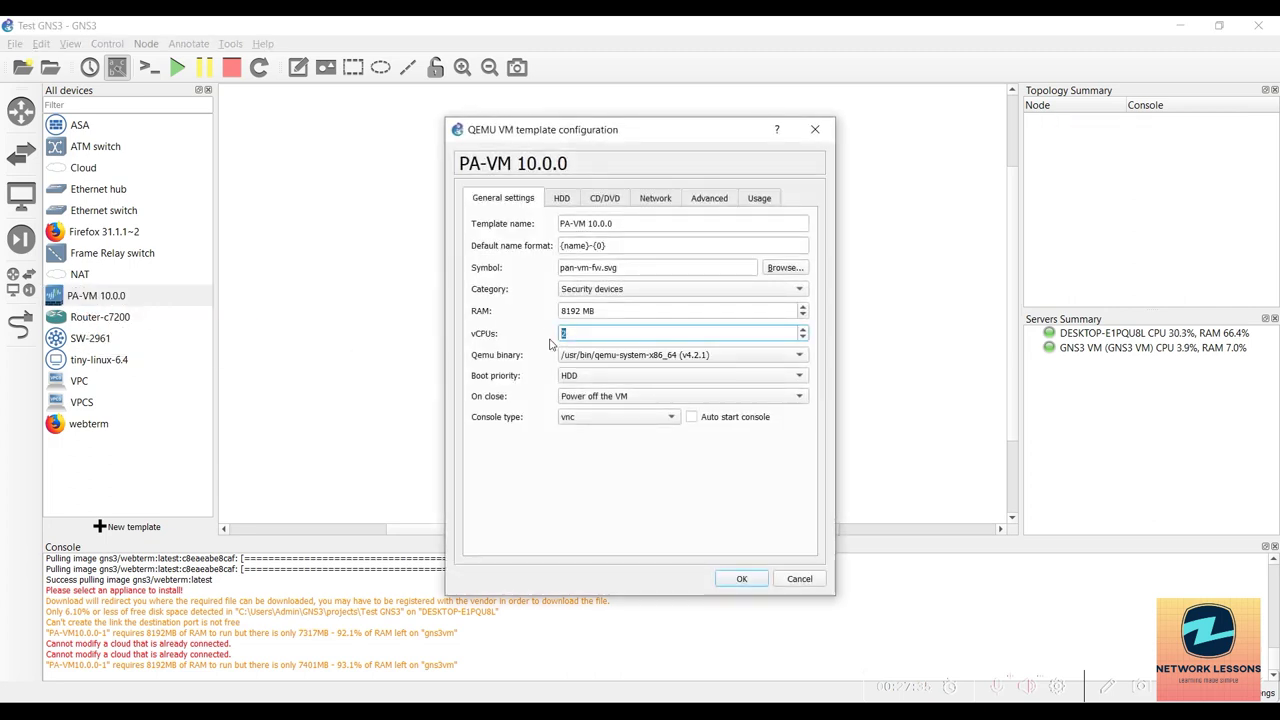
left_click_drag(550, 334, 577, 331)
double_click(583, 312)
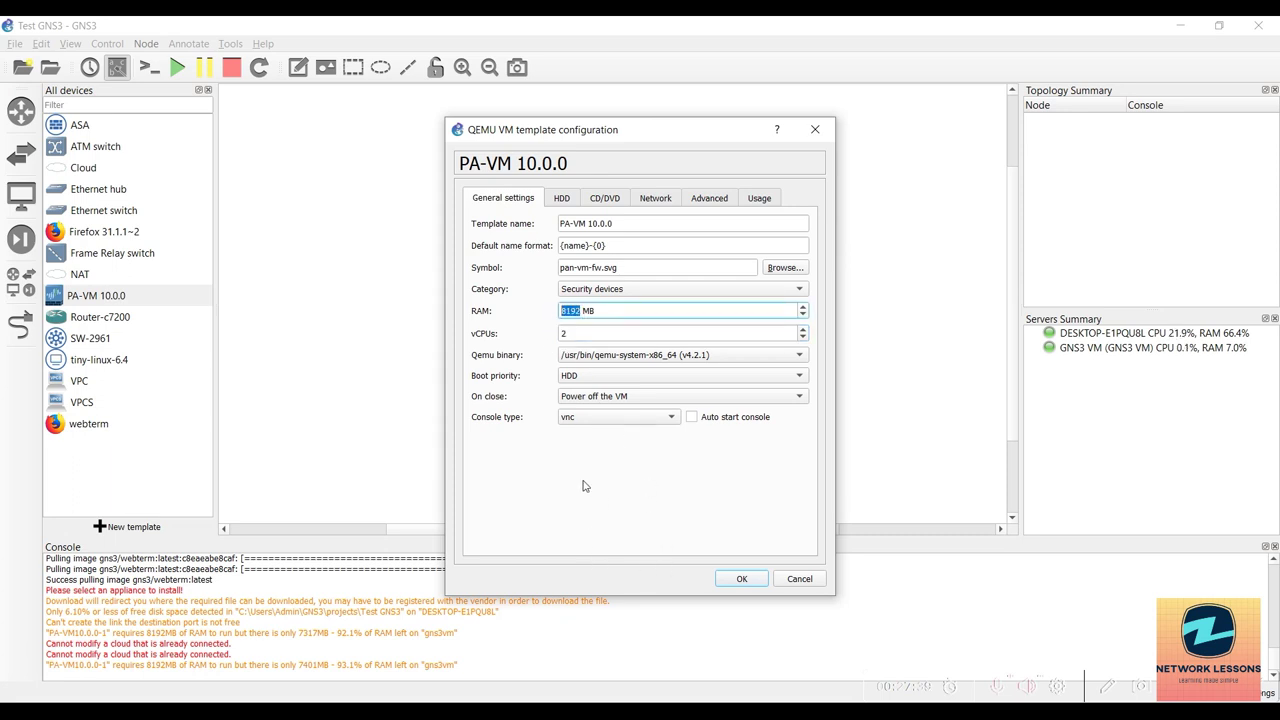
left_click(778, 270)
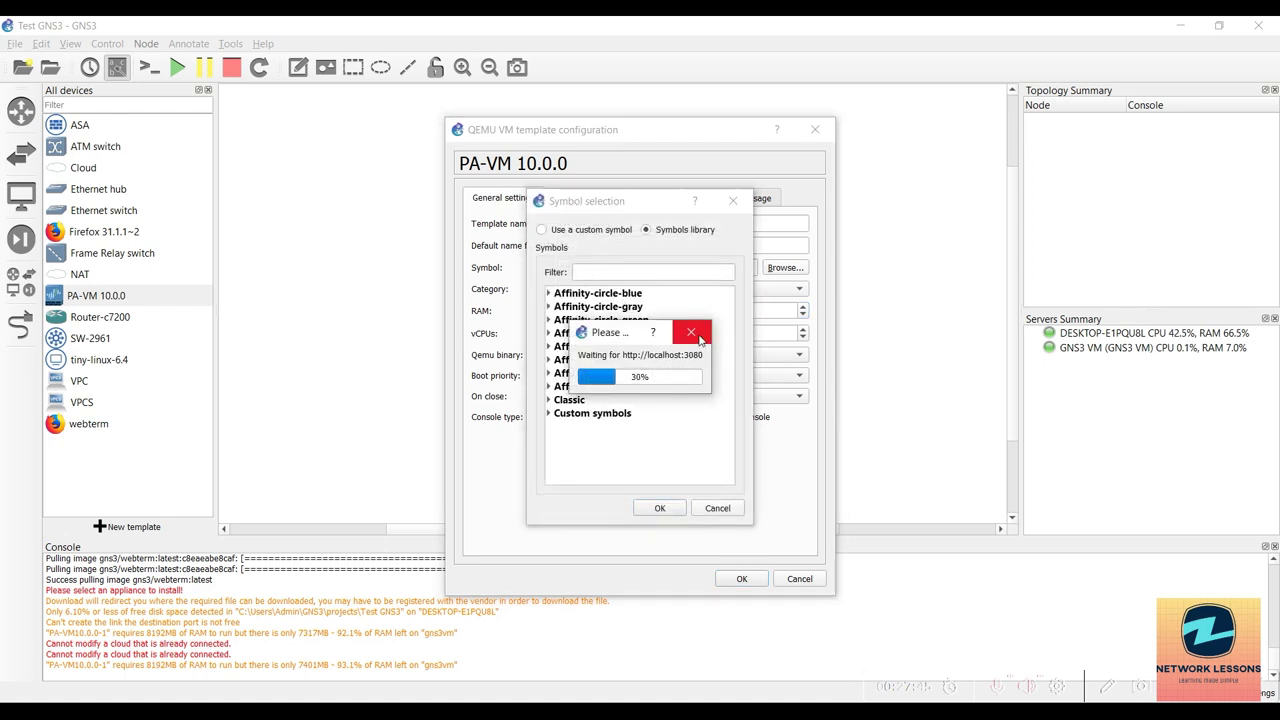
left_click(691, 332)
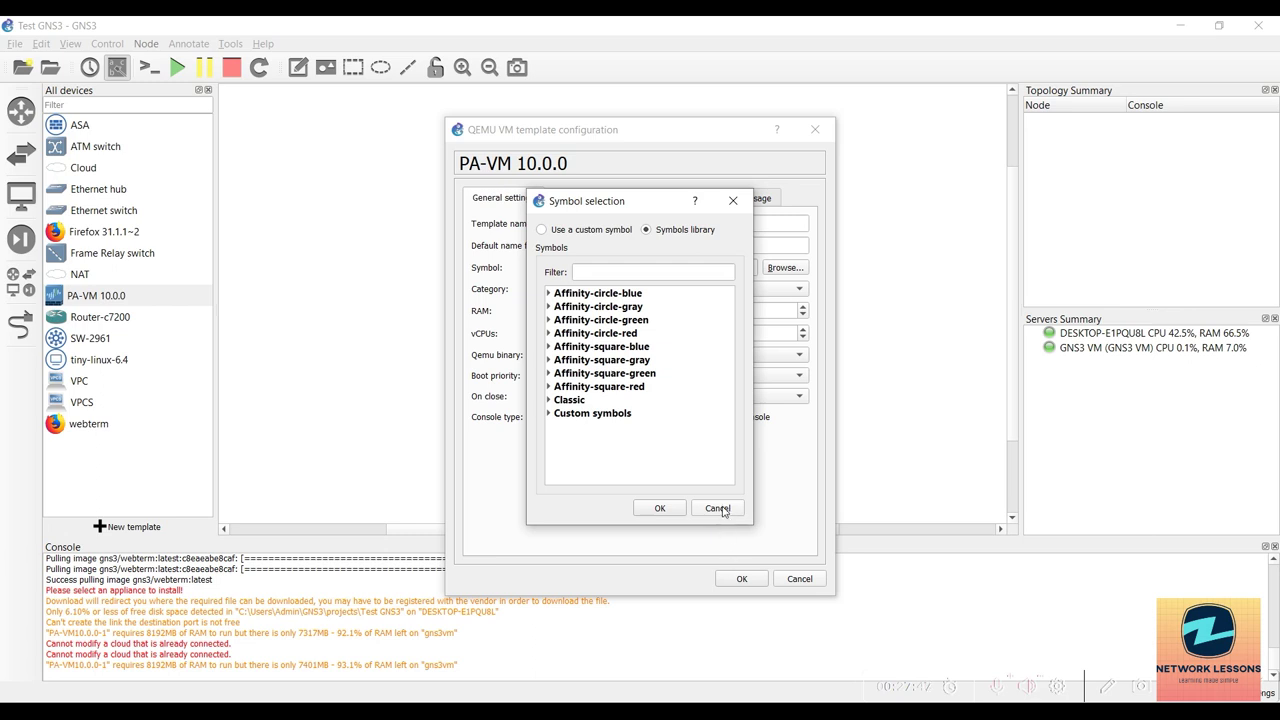
left_click(705, 512)
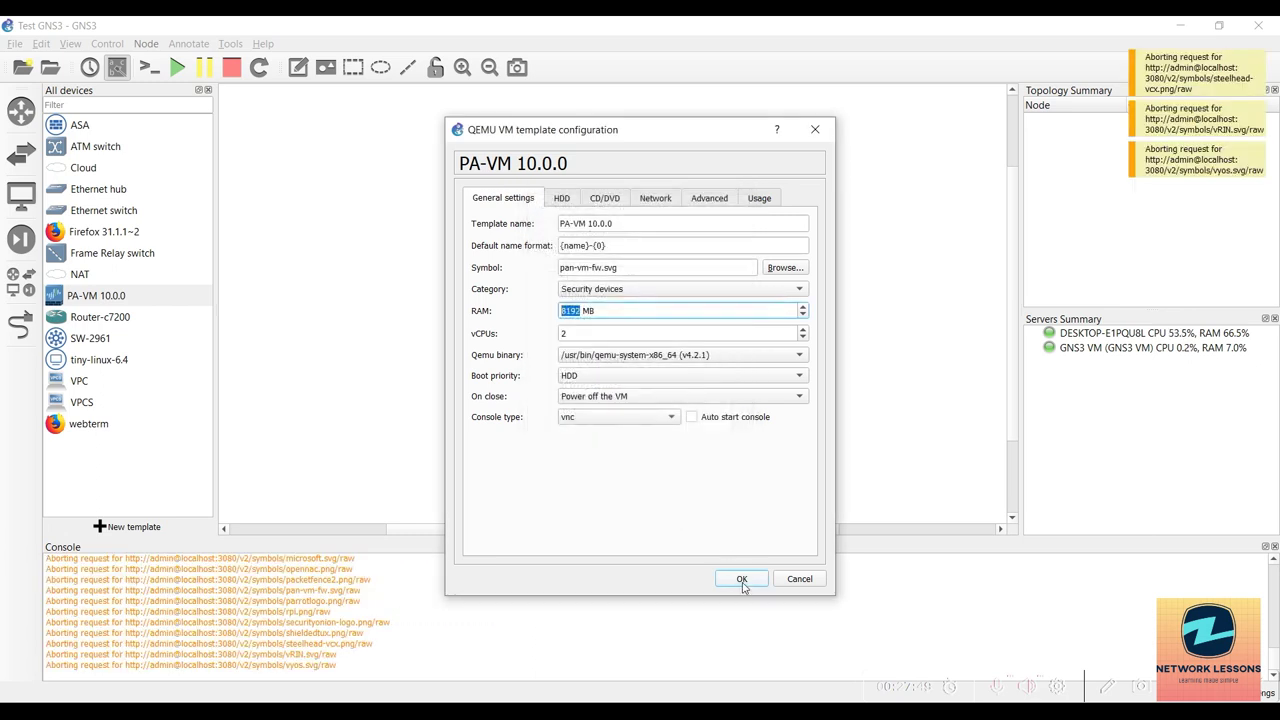
left_click(617, 418)
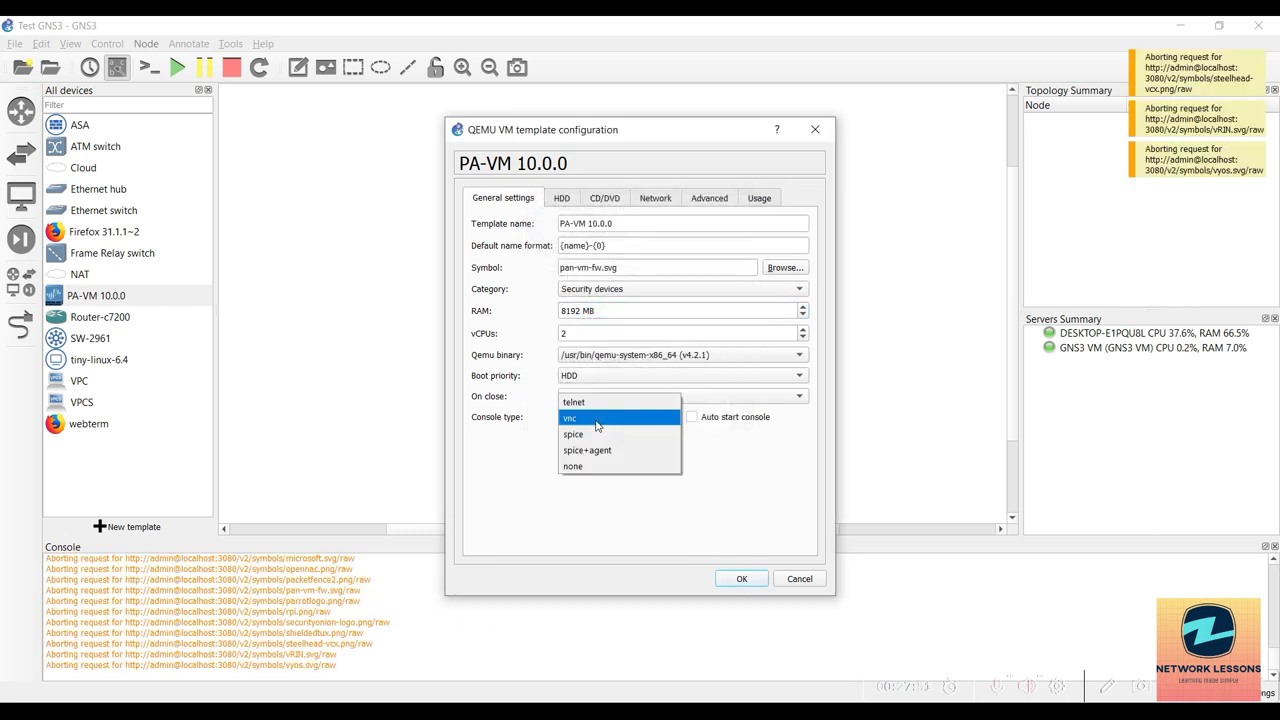
left_click(589, 420)
left_click(742, 579)
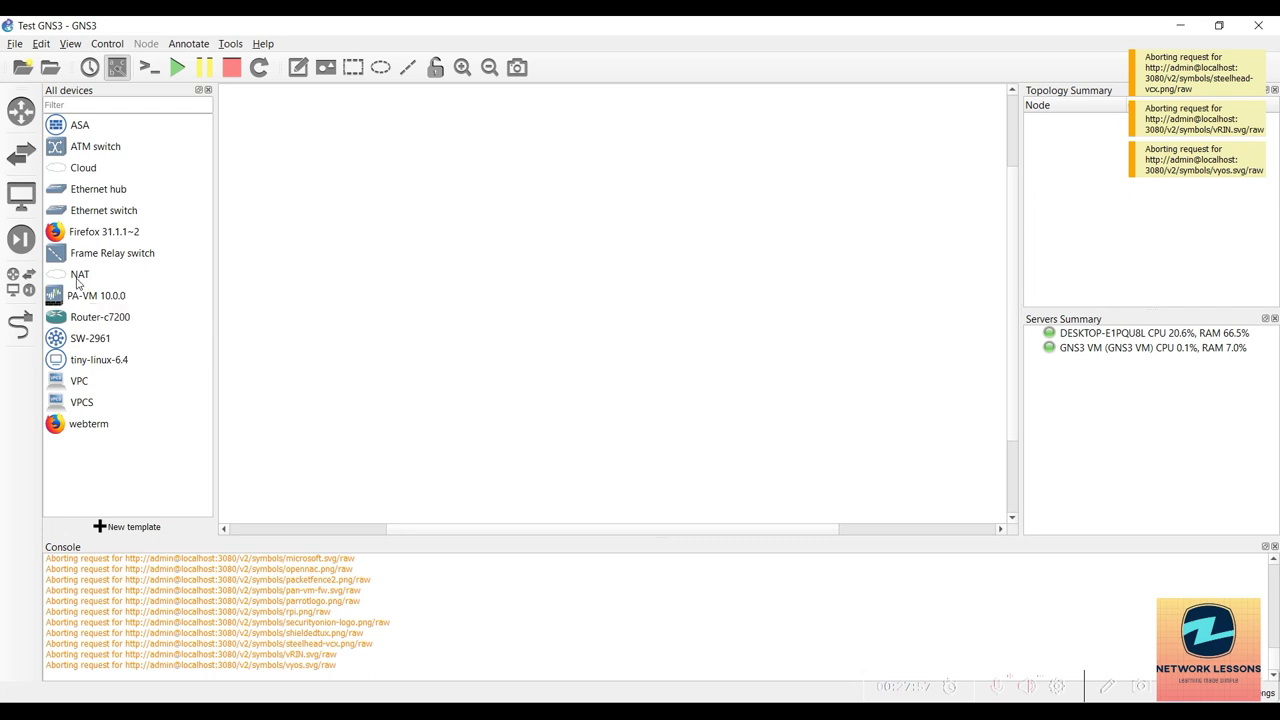
Place a Cloud node on the workspace running on the GNS3 VM server.
left_click_drag(77, 283, 670, 281)
left_click(670, 366)
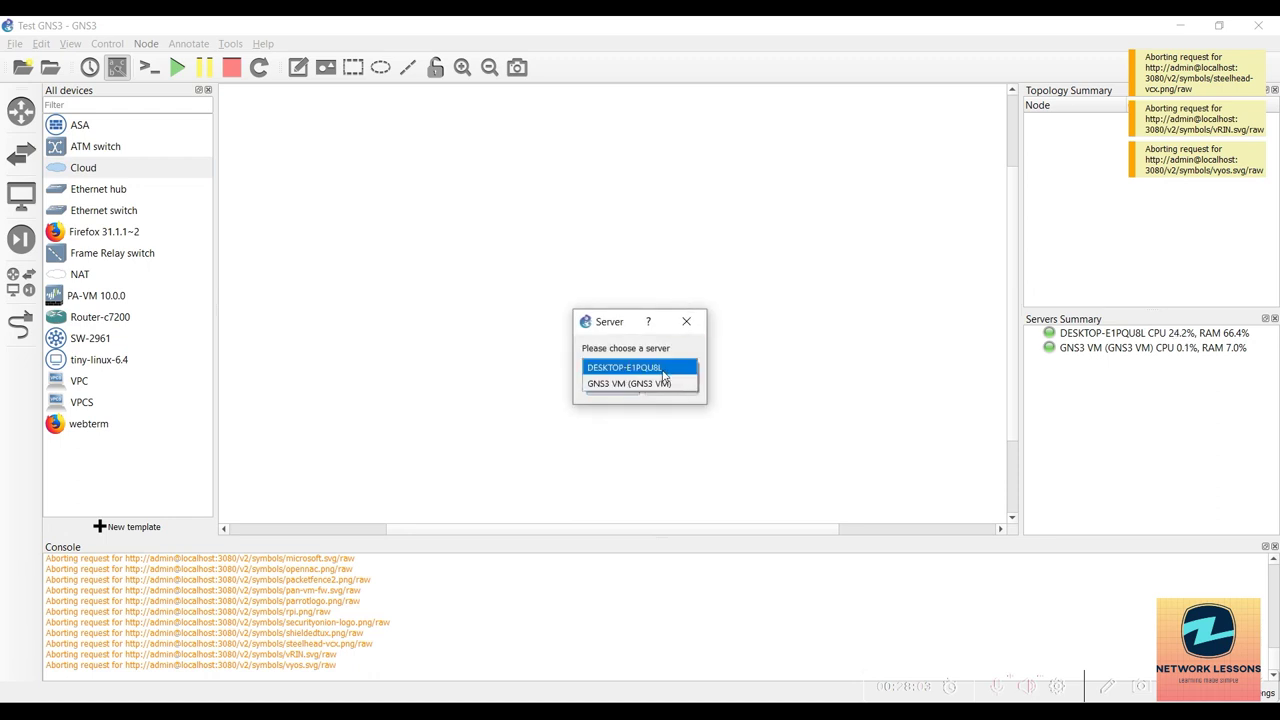
left_click(644, 384)
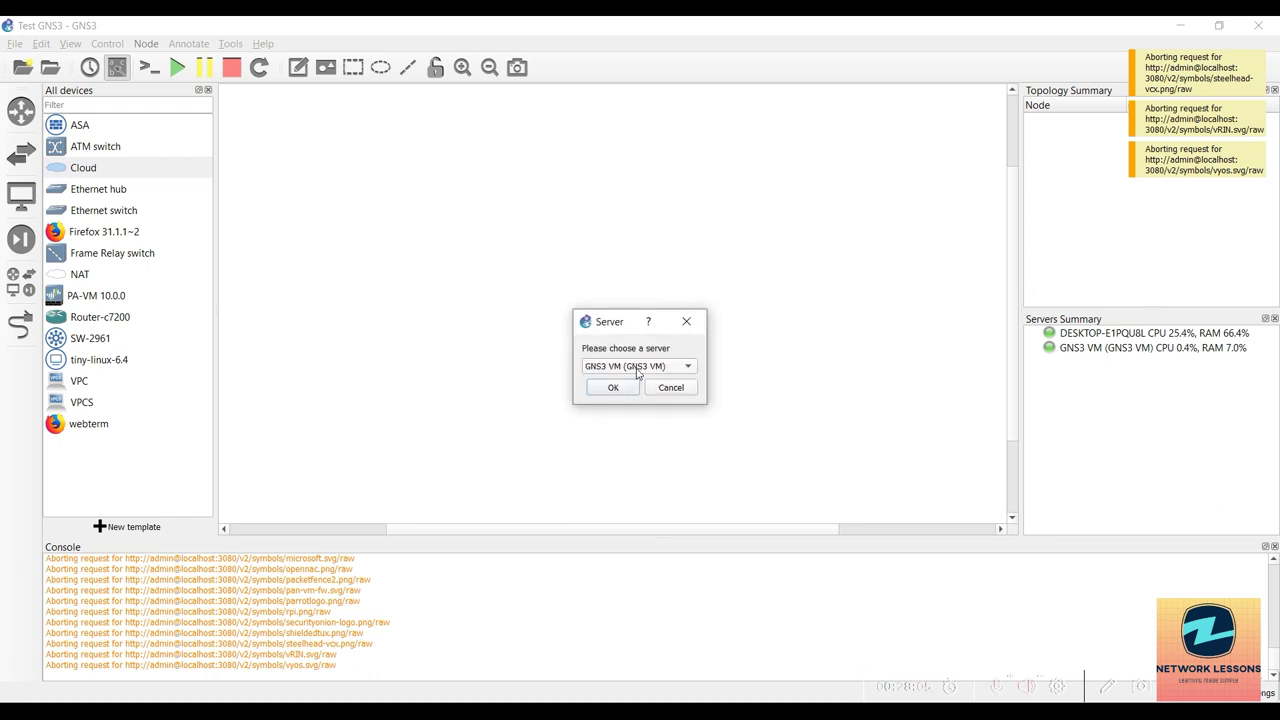
left_click(634, 369)
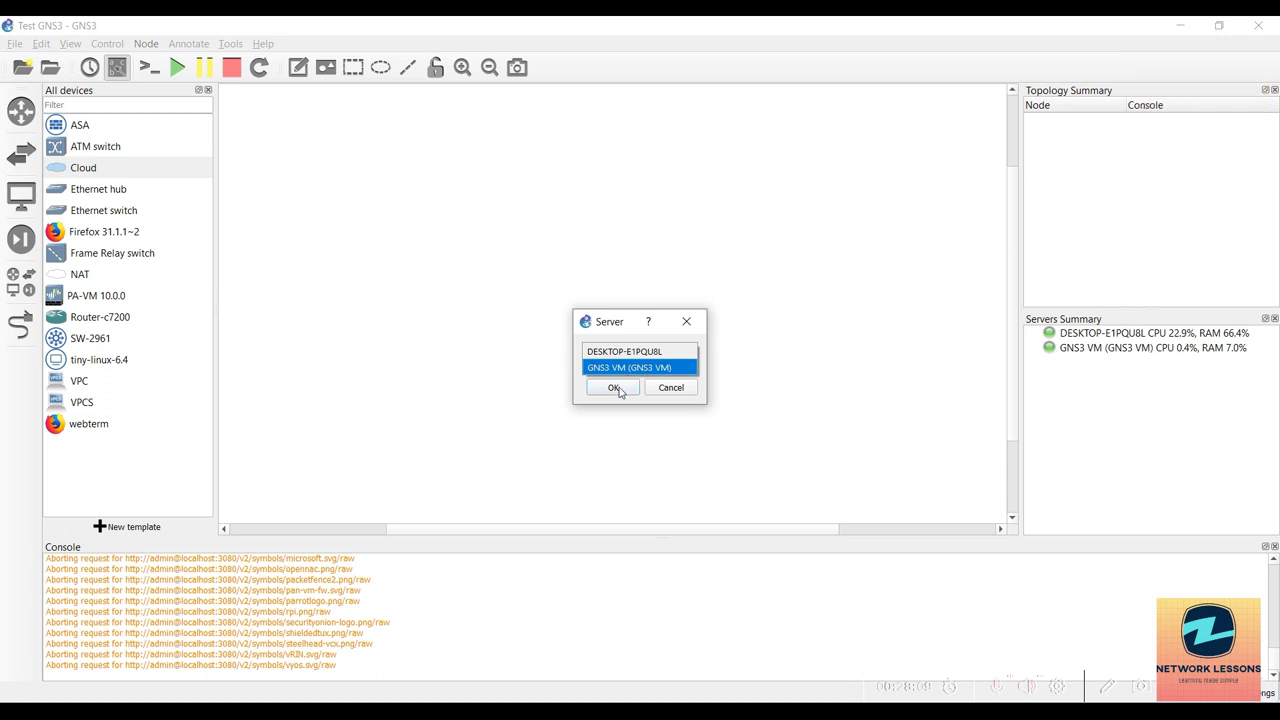
left_click(619, 389)
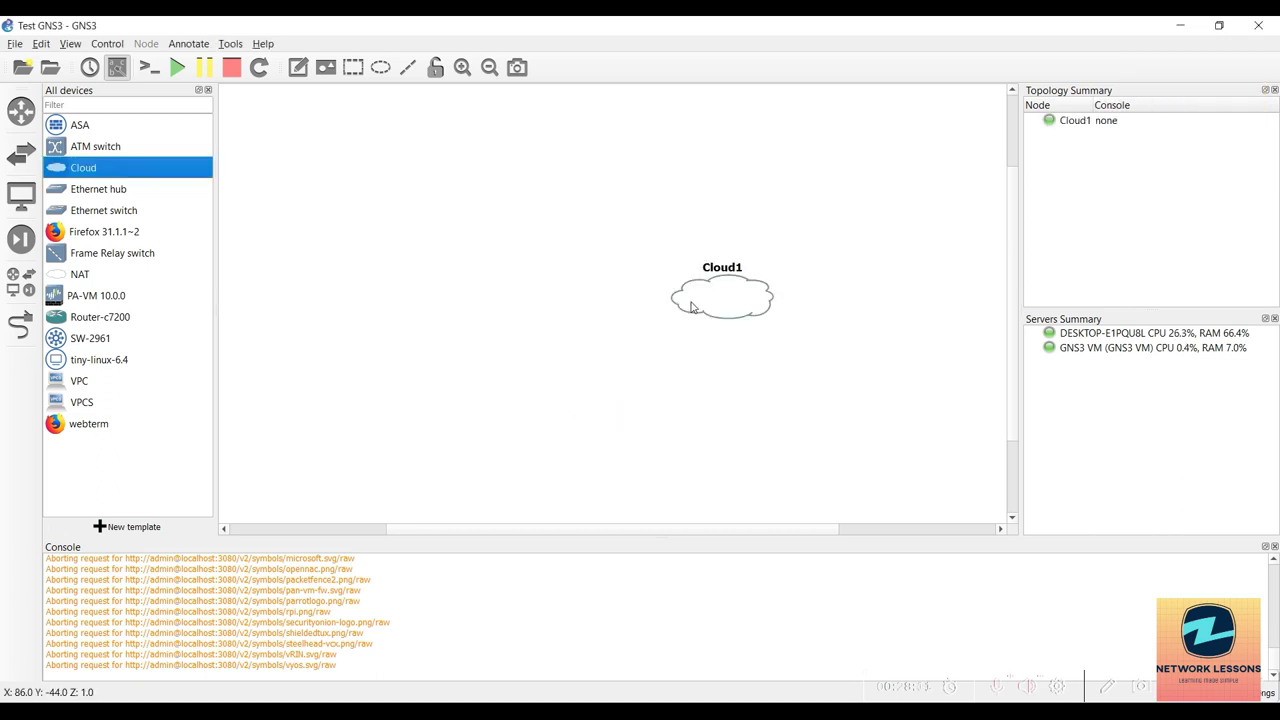
Open Cloud1's configuration and toggle Show special Ethernet interfaces on and off.
right_click(690, 302)
left_click(730, 311)
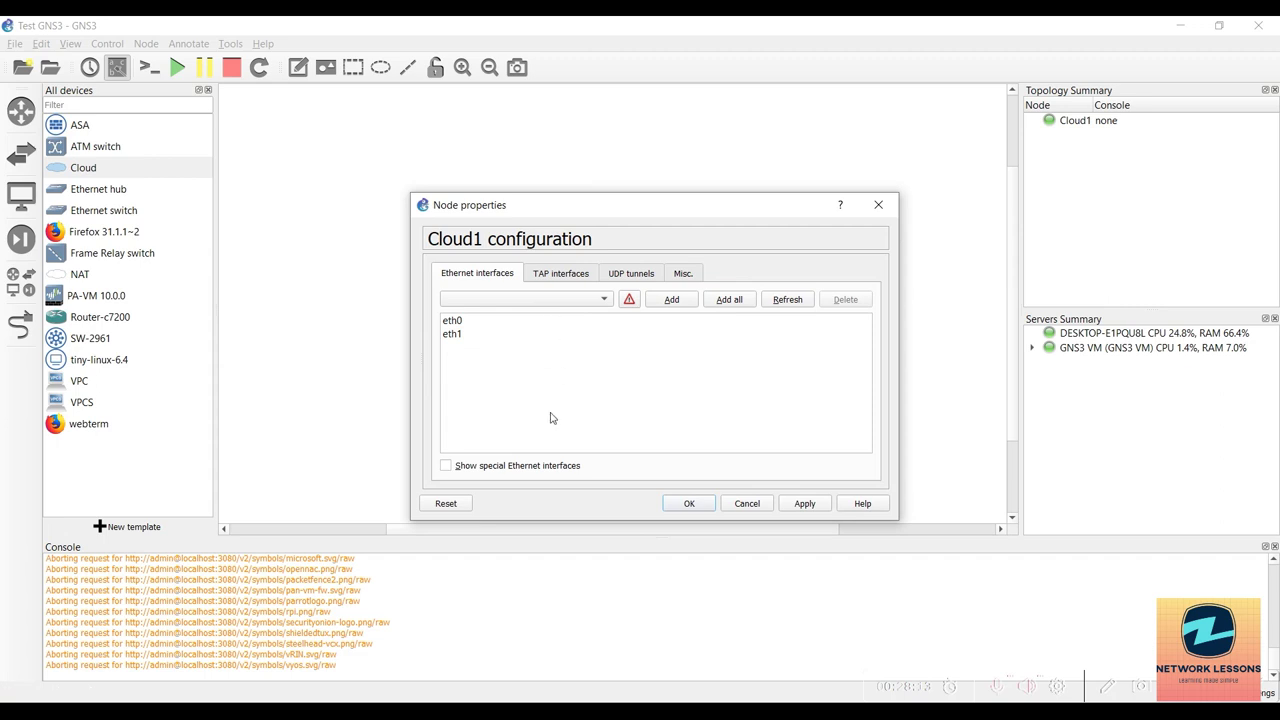
left_click(505, 467)
left_click(499, 472)
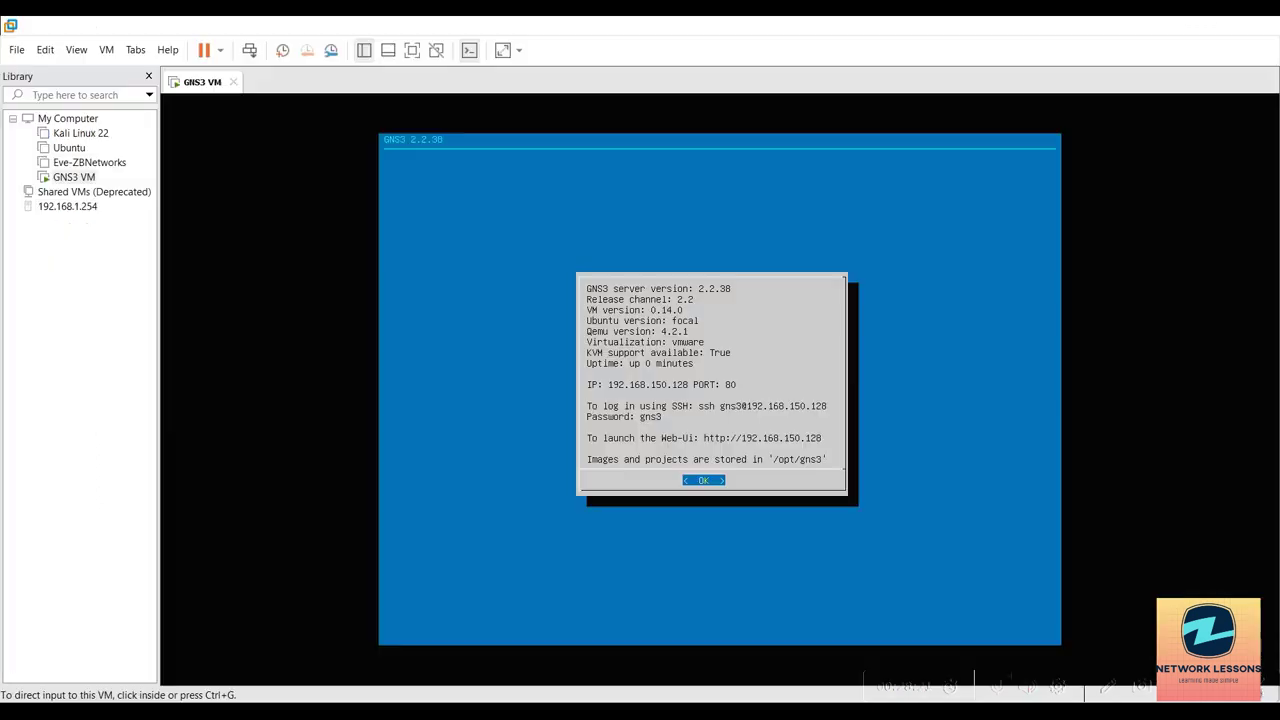
Compare the GNS3 VM's Host-only and NAT network adapters in VMware, then minimize VMware.
left_click(728, 712)
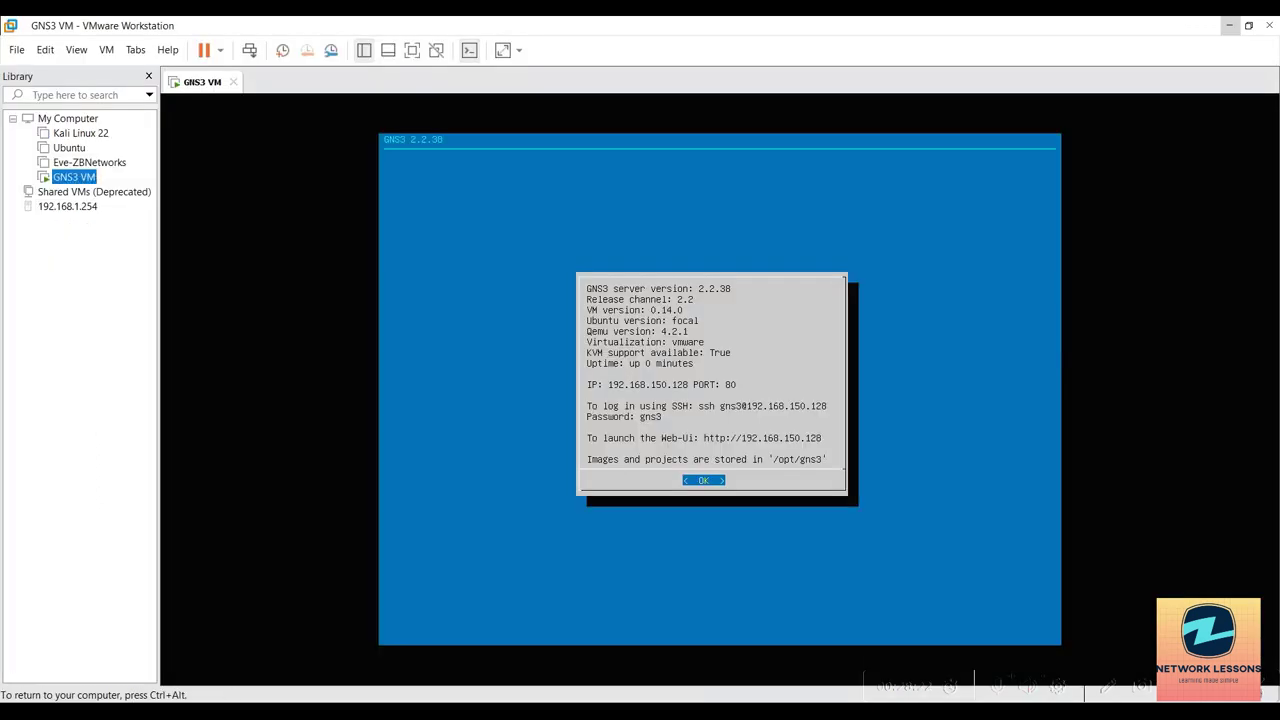
right_click(80, 180)
left_click(127, 468)
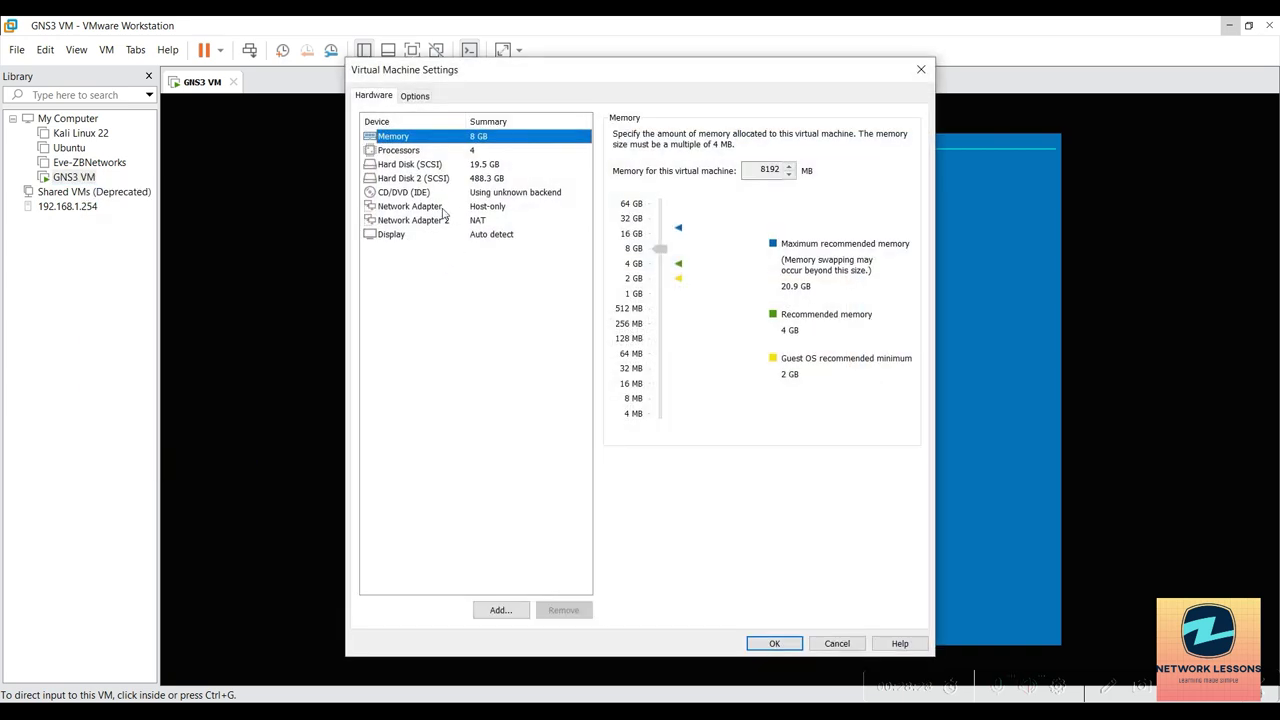
left_click(428, 207)
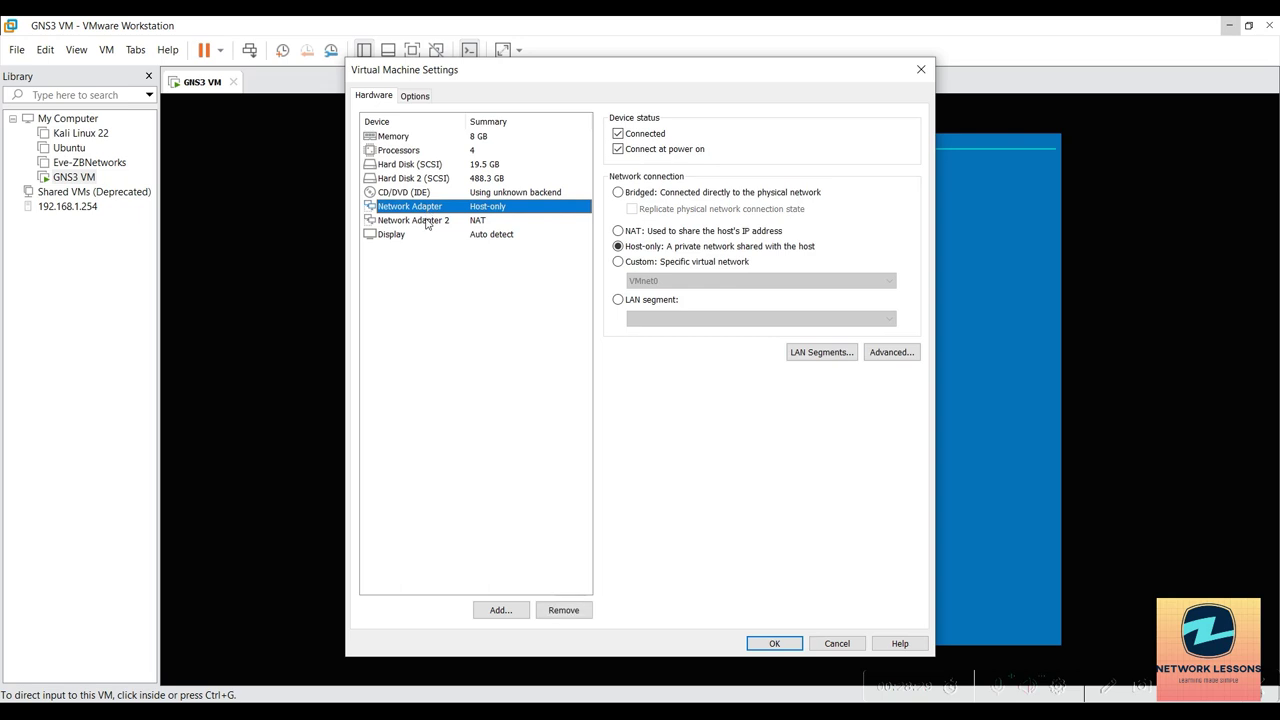
left_click(428, 221)
left_click(430, 211)
left_click(476, 222)
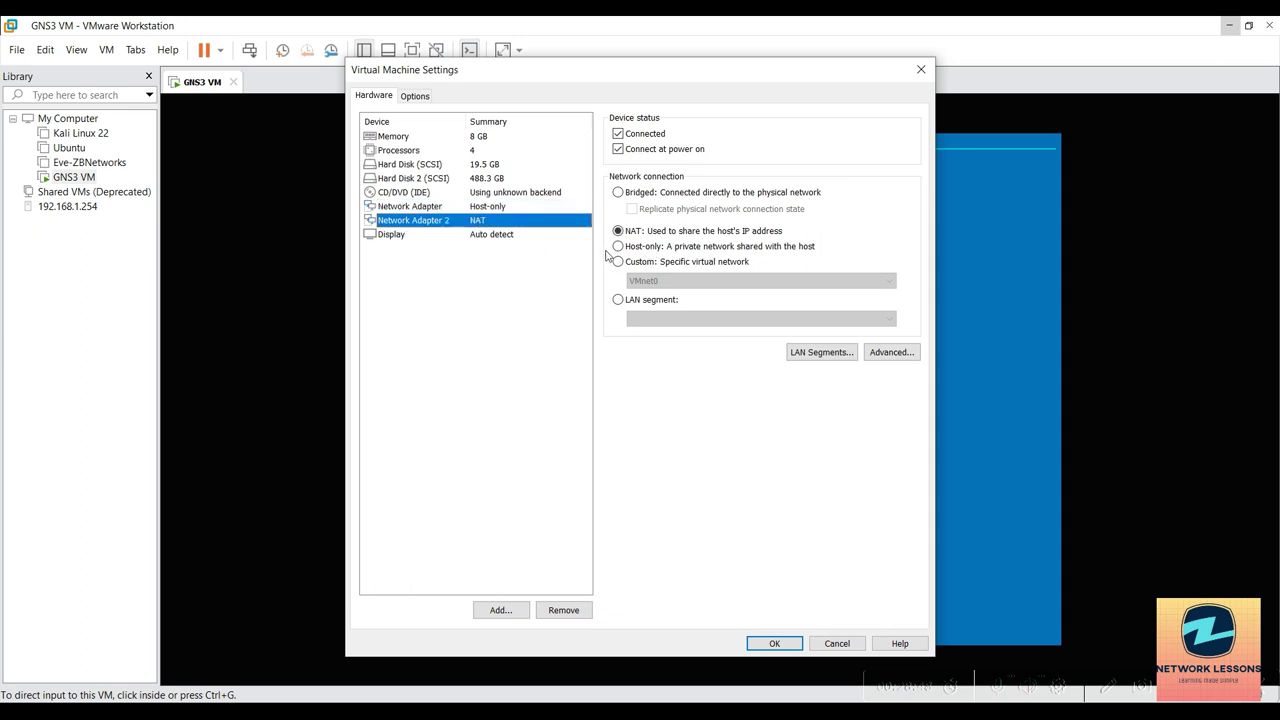
left_click(441, 208)
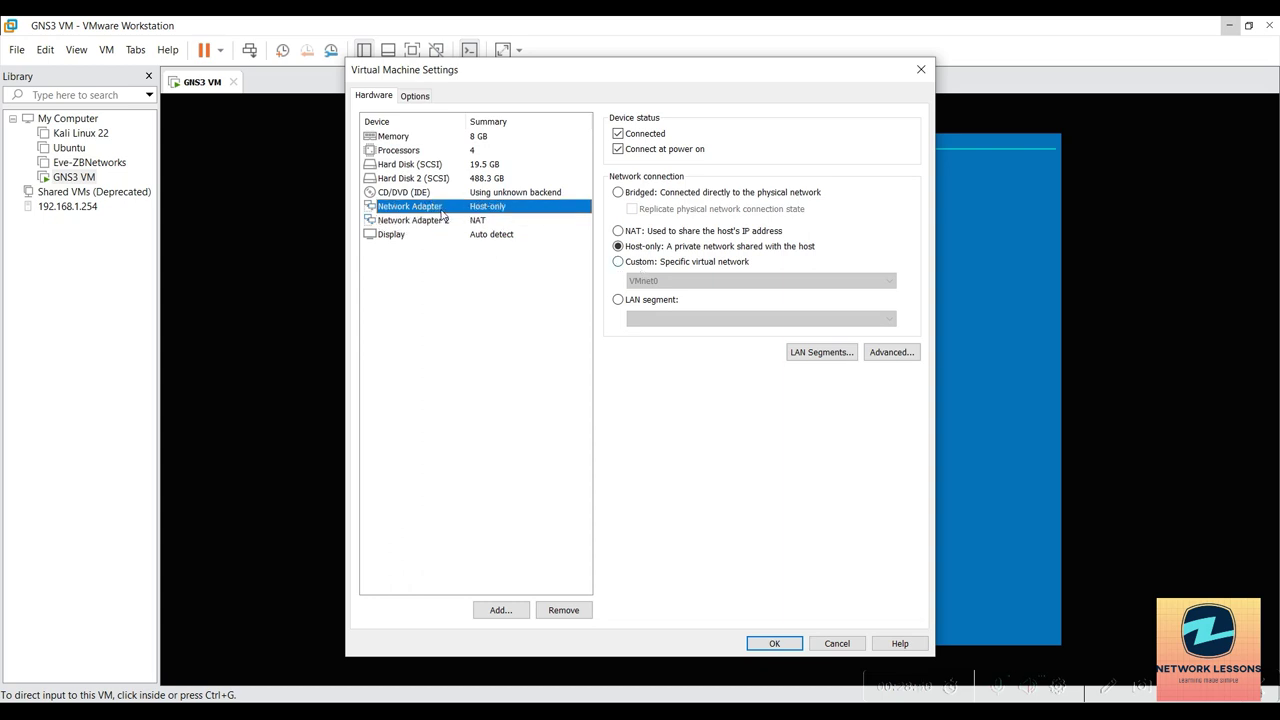
left_click(921, 69)
left_click(1228, 30)
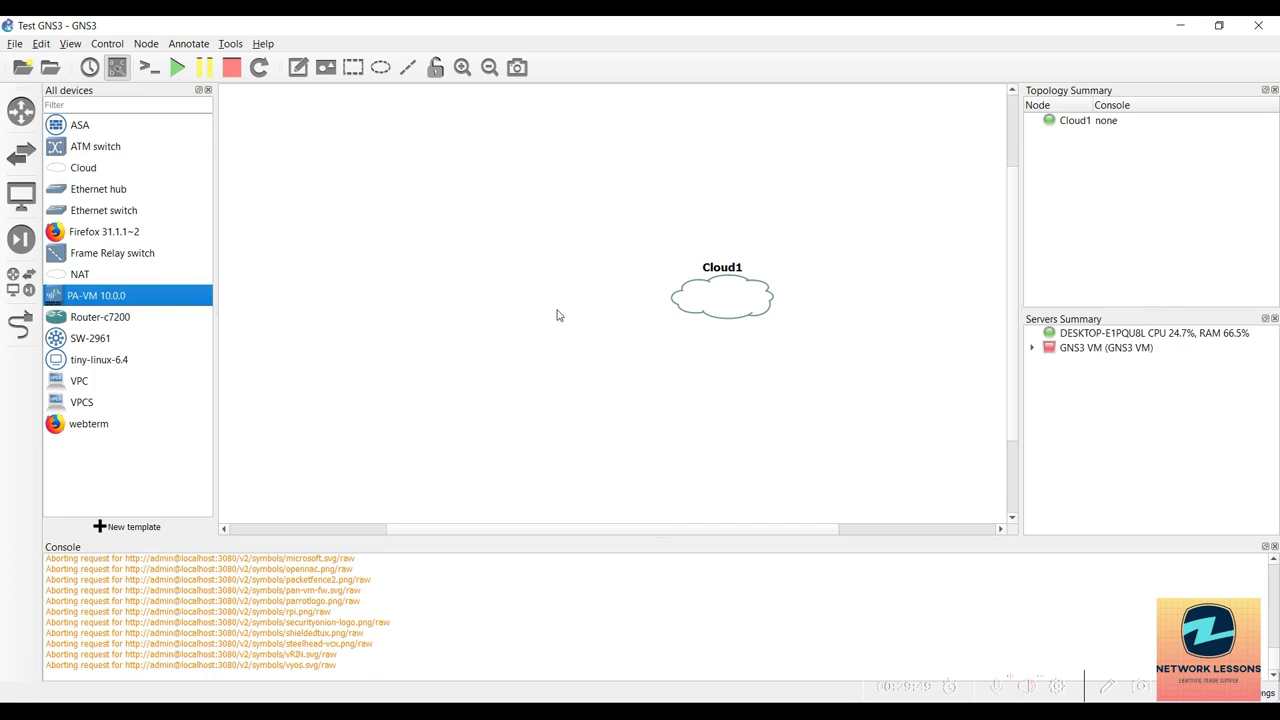
Configure Cloud1 to use the eth1 interface.
left_click(258, 70)
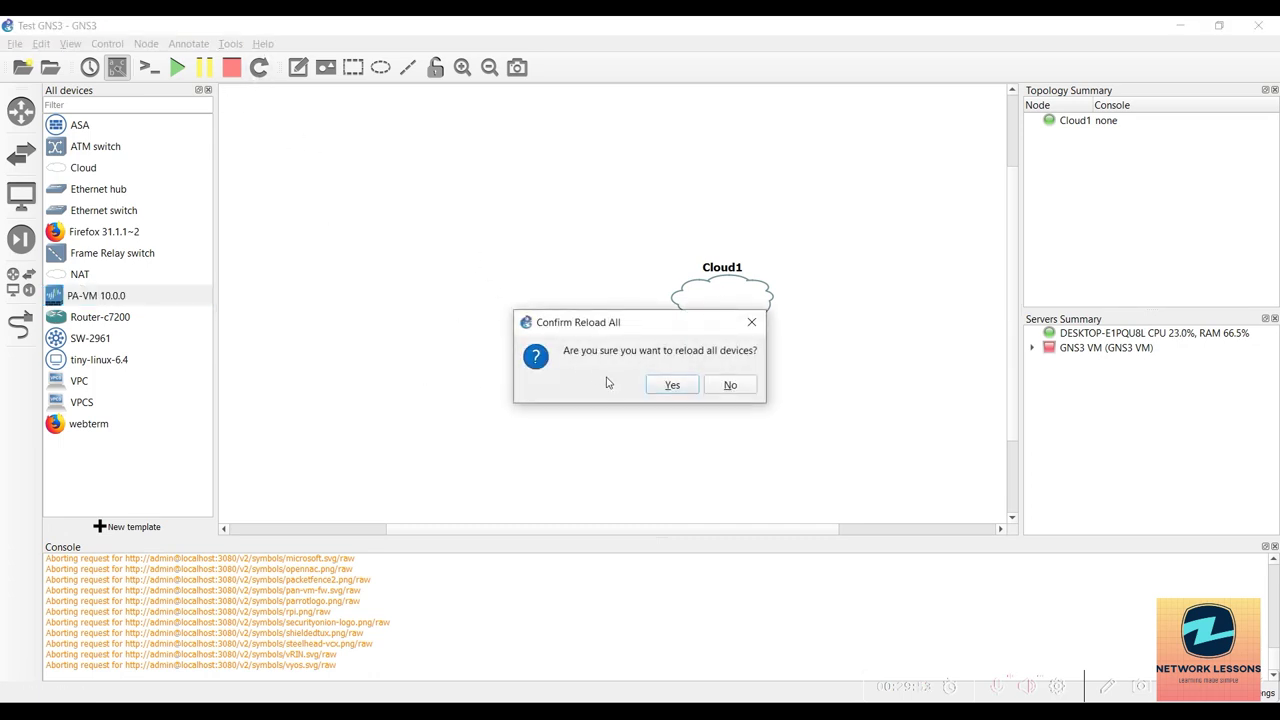
left_click(730, 390)
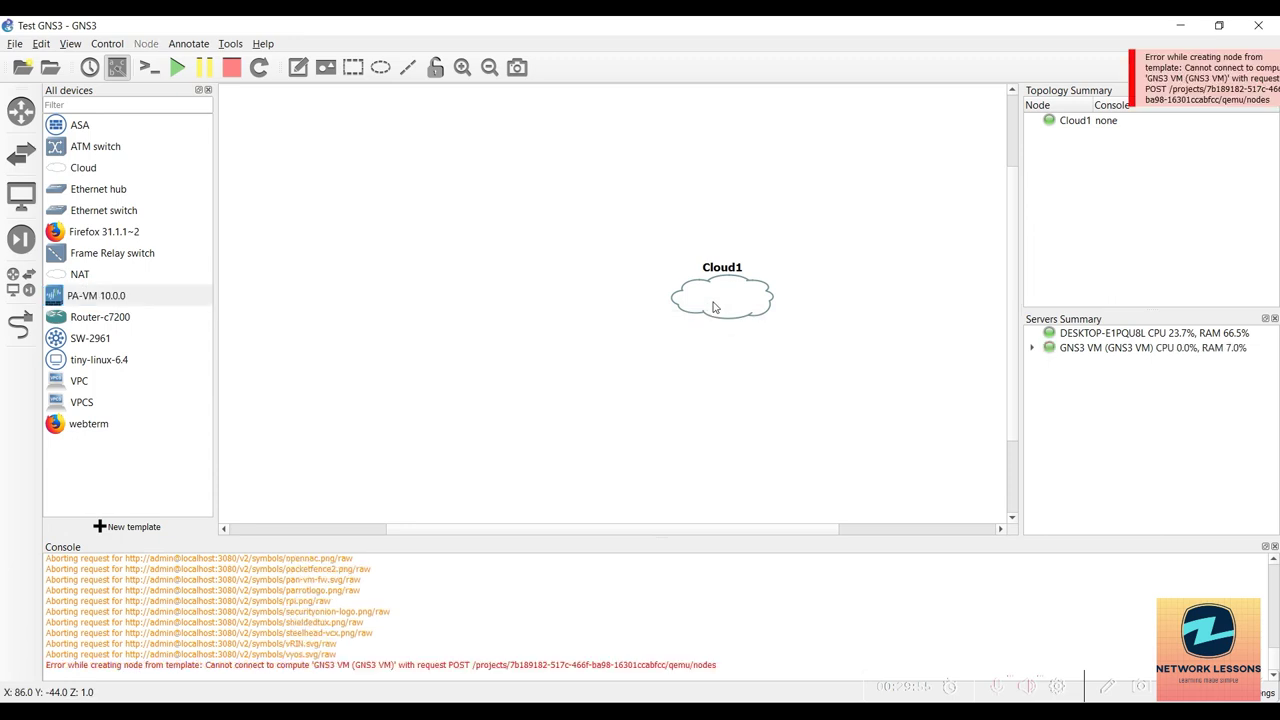
right_click(713, 307)
left_click(590, 377)
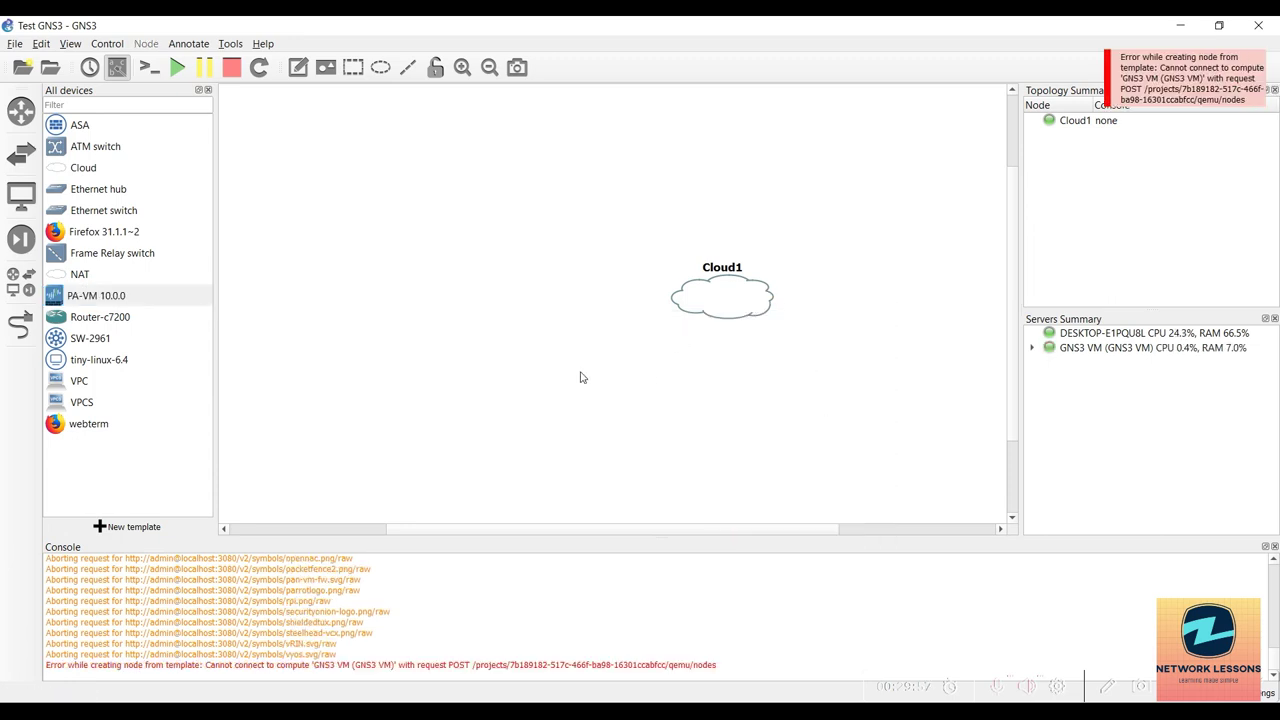
right_click(714, 295)
left_click(737, 300)
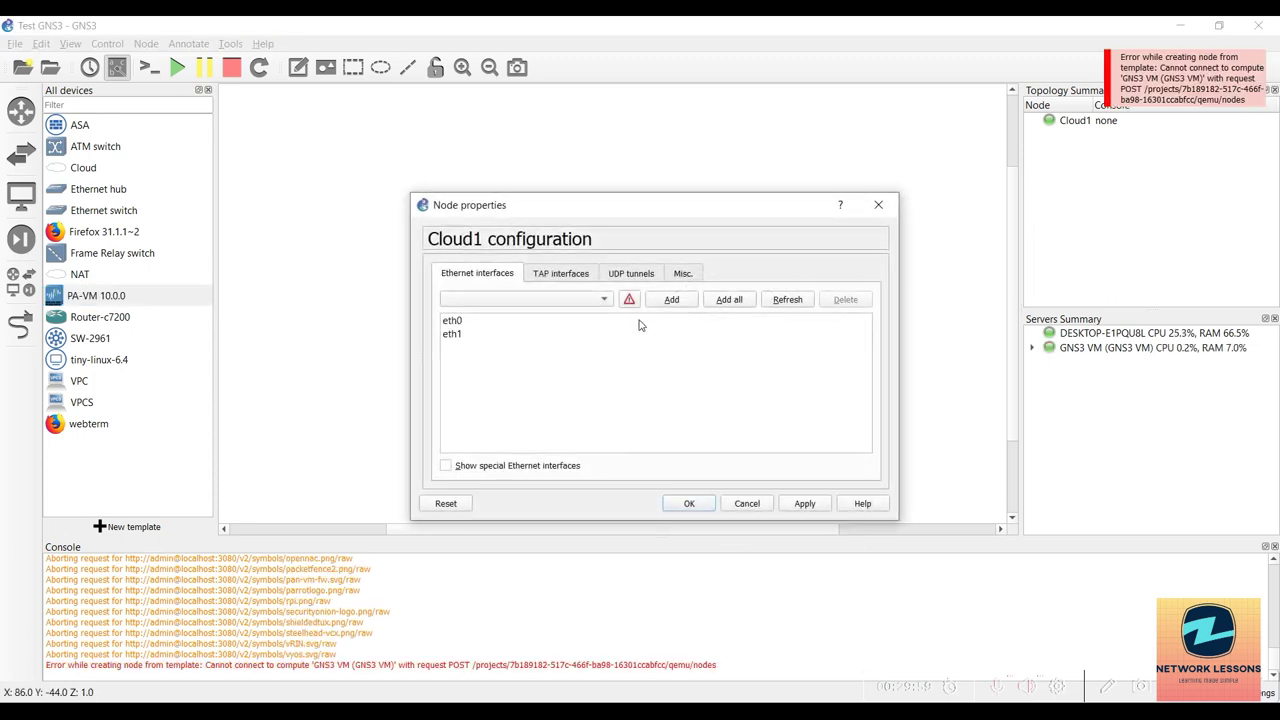
left_click(458, 322)
left_click(458, 334)
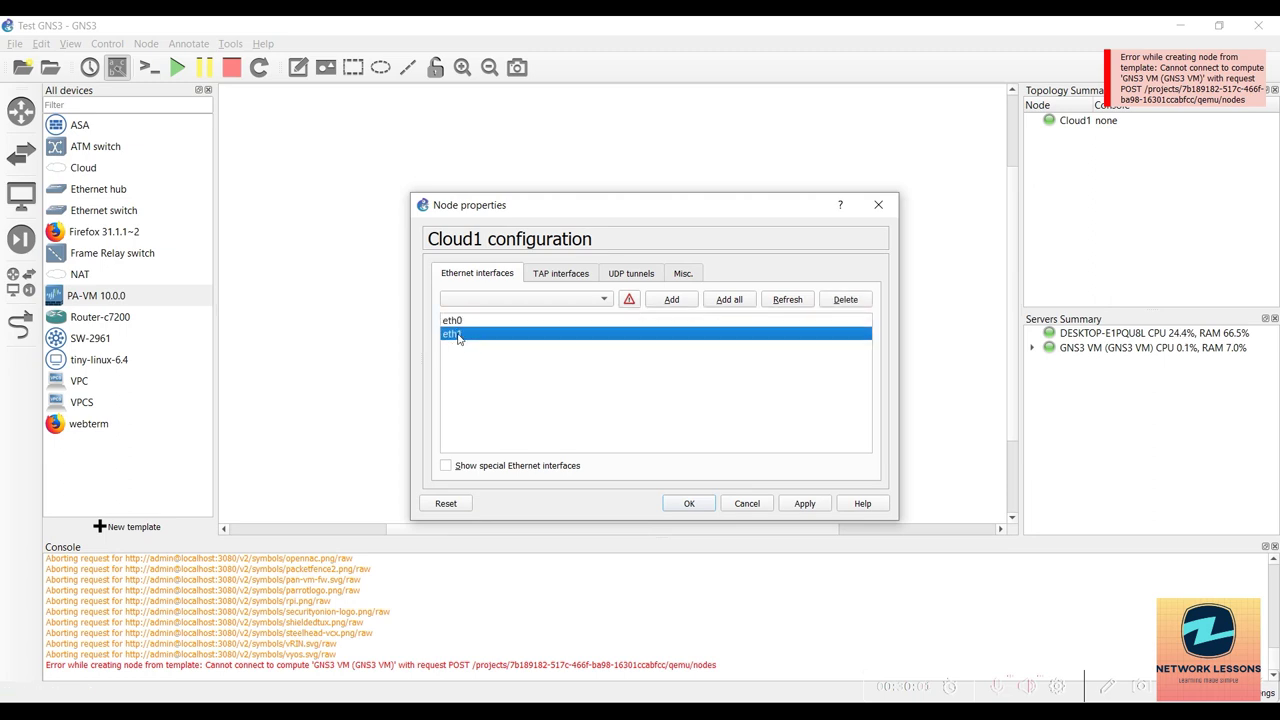
left_click(689, 503)
Add a PA-VM 10.0.0 node and link its management port to Cloud1 eth1.
left_click_drag(118, 296, 393, 283)
left_click(20, 322)
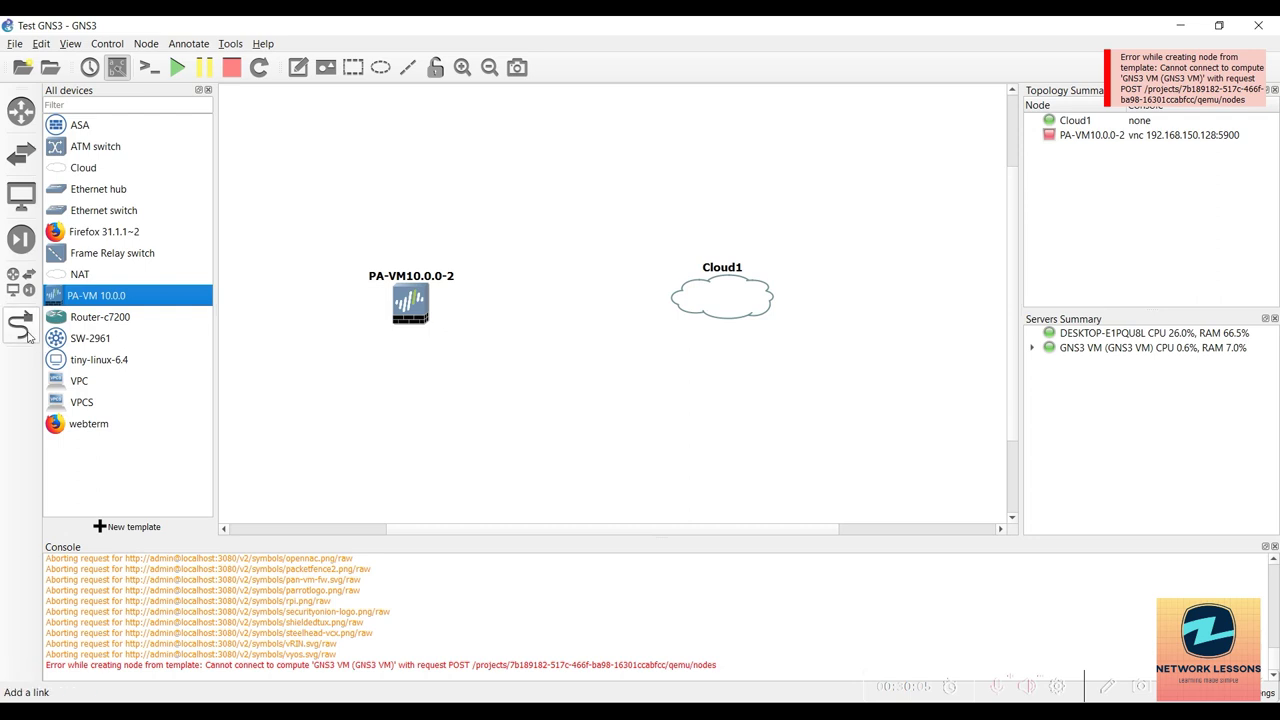
left_click(404, 305)
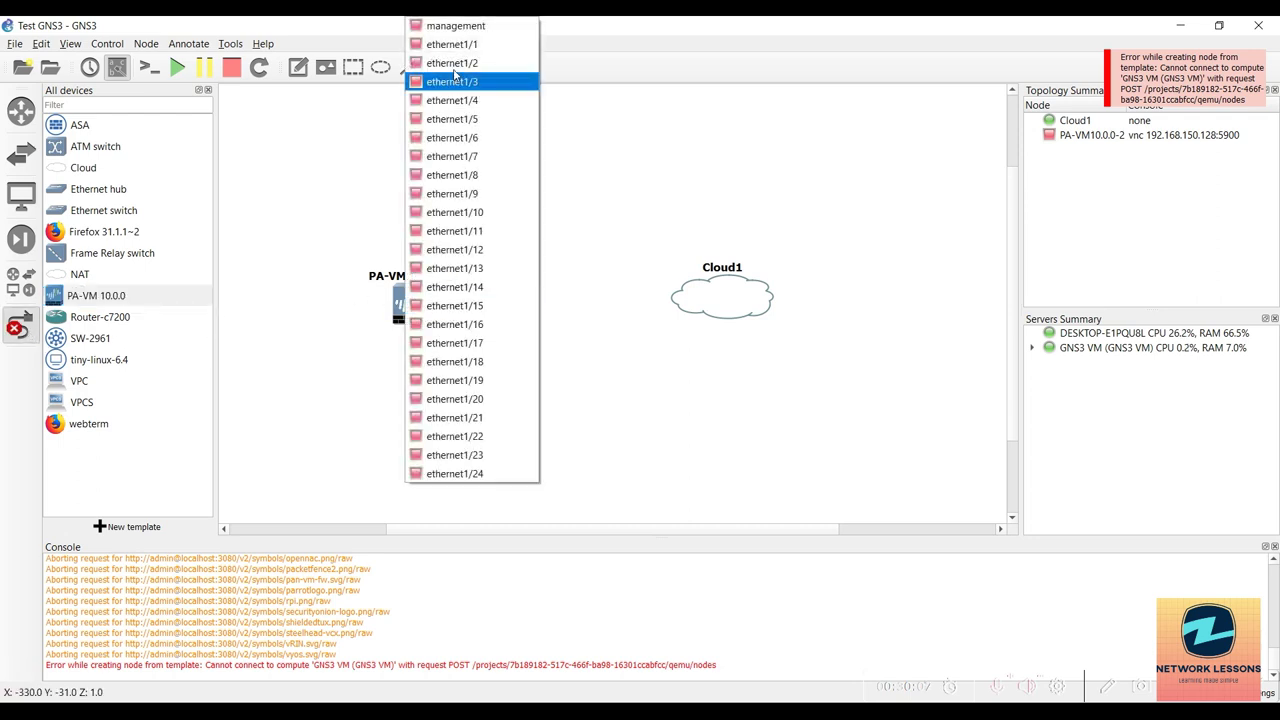
left_click(466, 32)
left_click(731, 298)
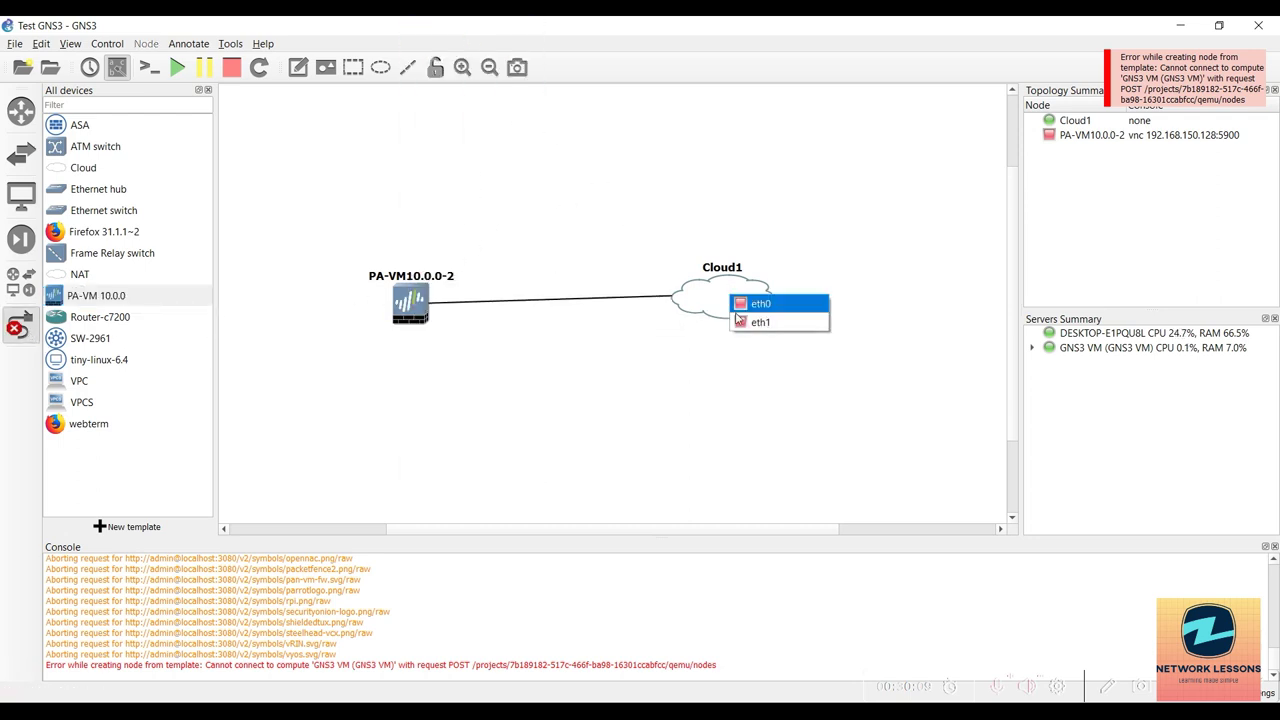
left_click(758, 322)
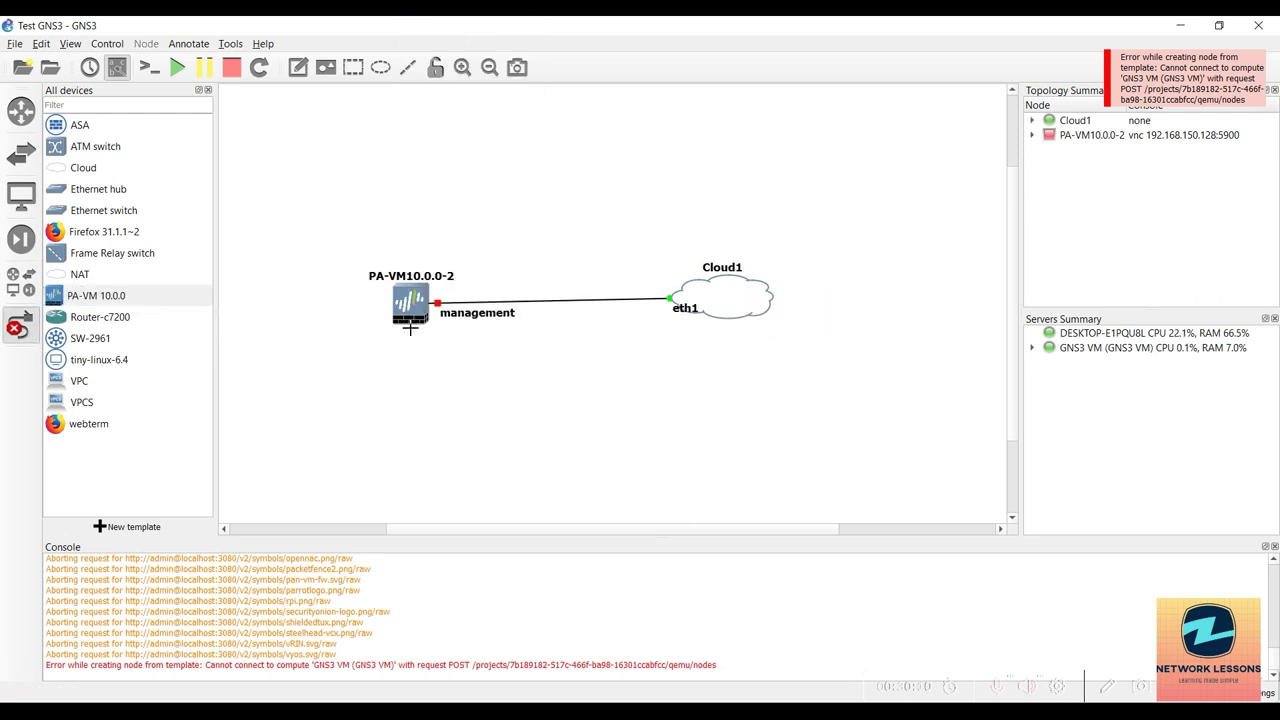
left_click(18, 328)
Move the PA-VM10.0.0-2 node closer to Cloud1, start it, and open its console.
left_click_drag(403, 317, 452, 311)
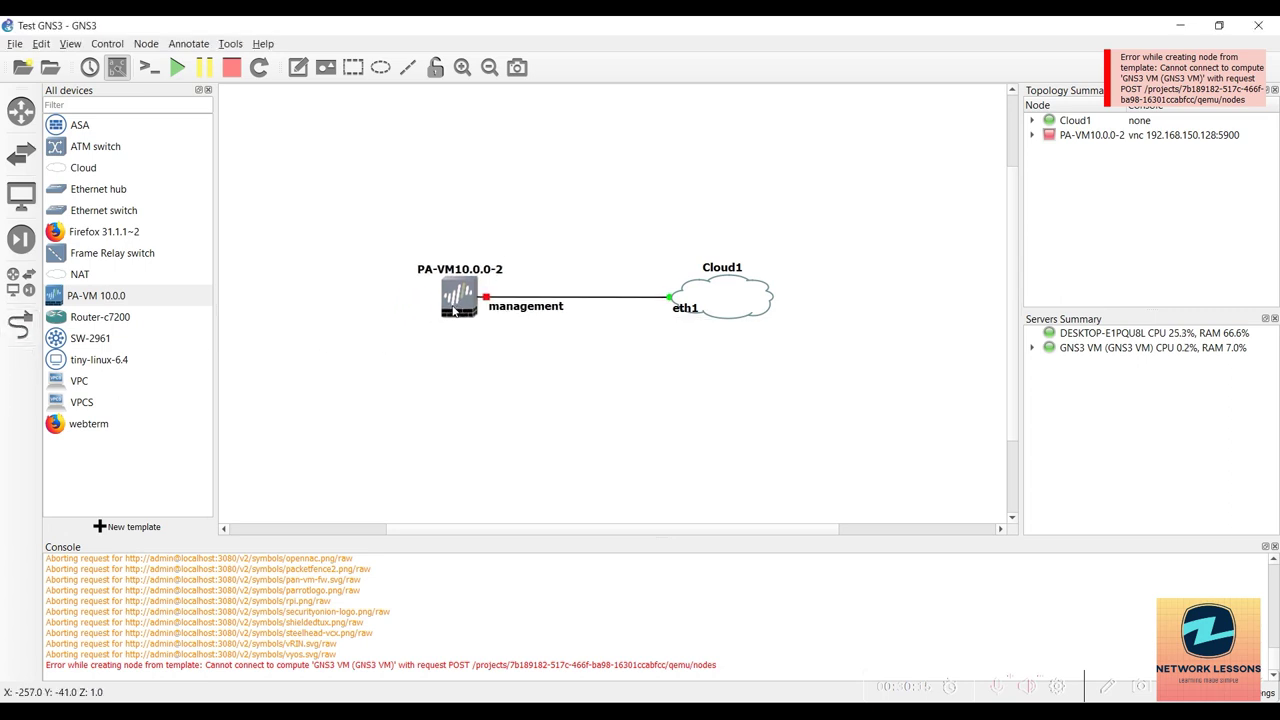
right_click(455, 312)
left_click(483, 357)
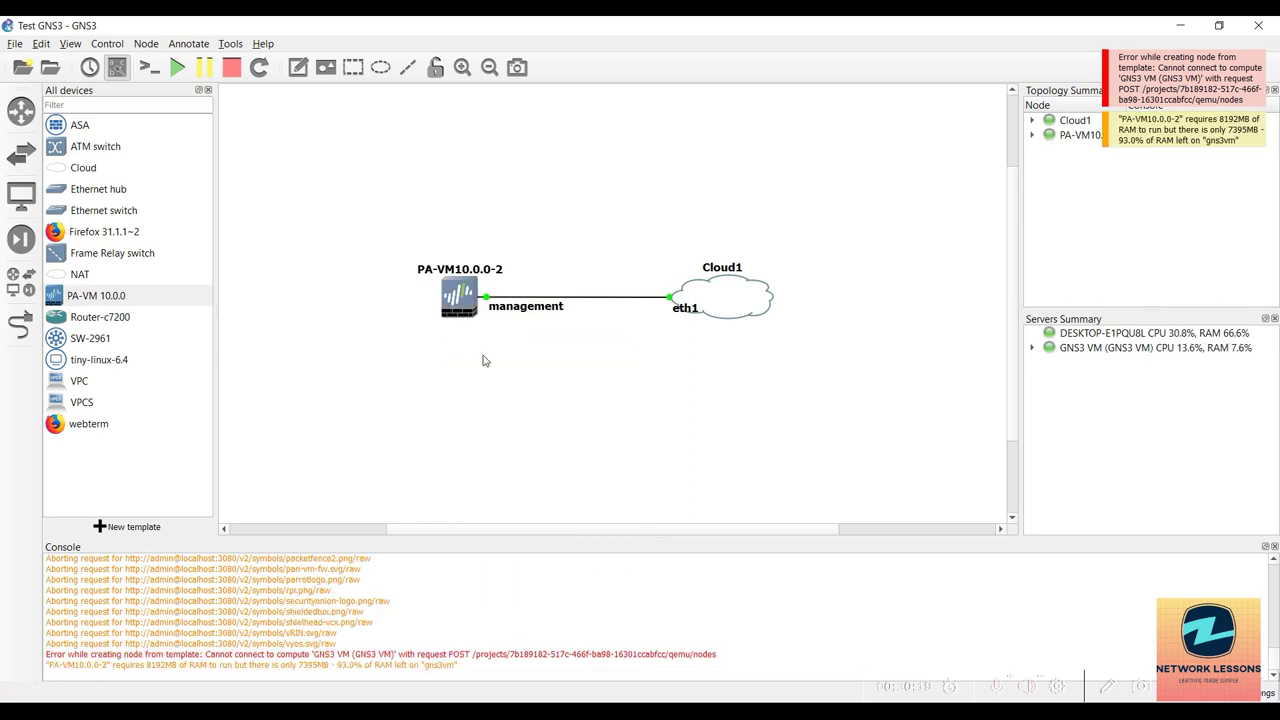
double_click(461, 298)
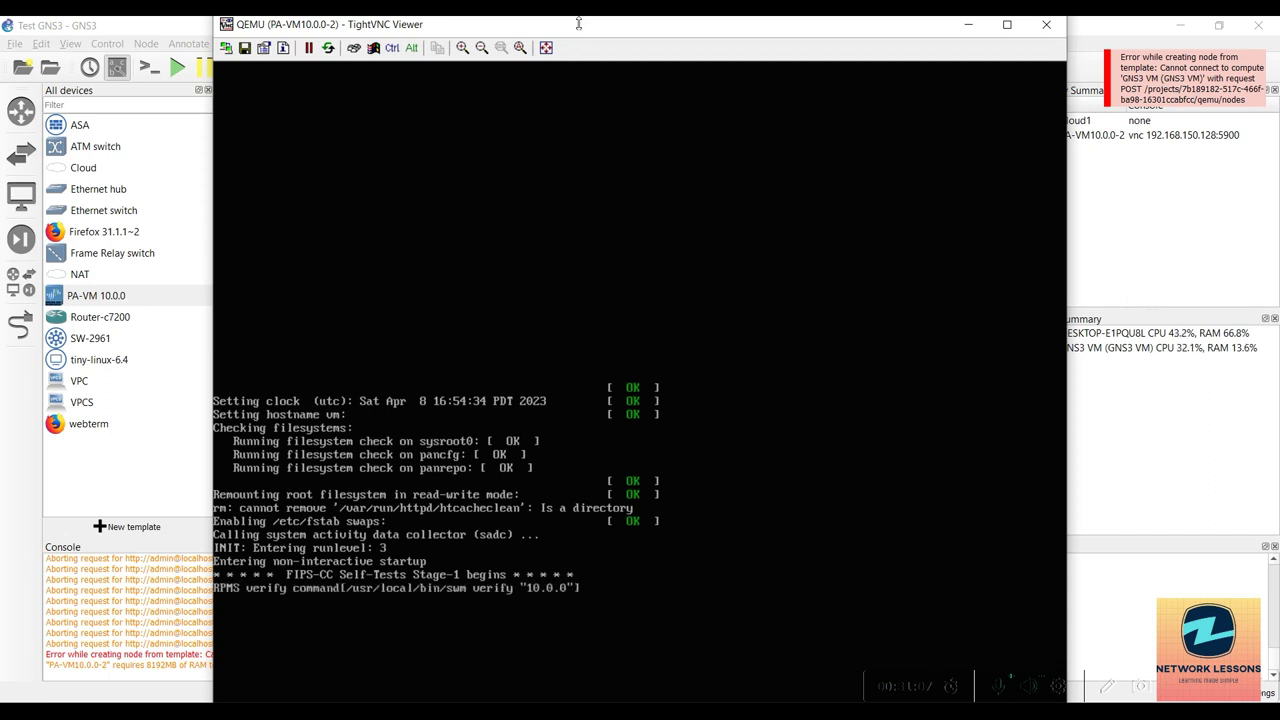
Resize the TightVNC console and enter admin at the firewall's login prompt.
left_click_drag(581, 18, 600, 53)
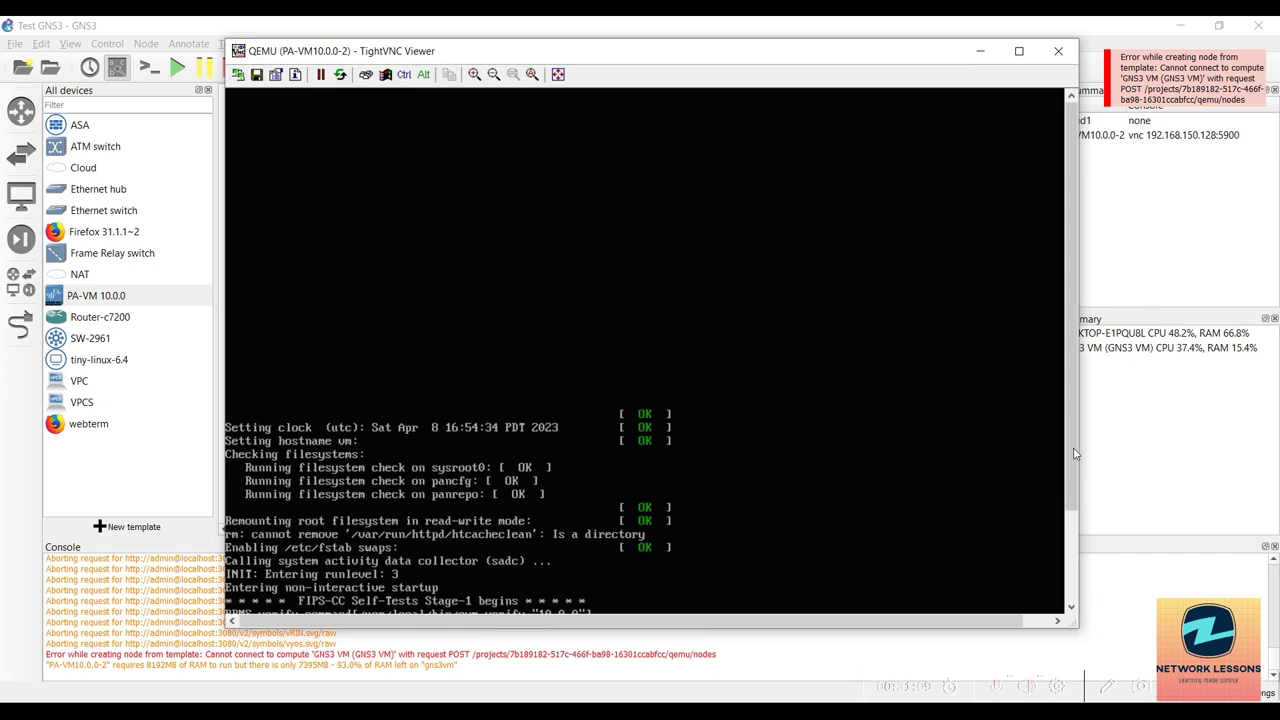
mouse_move(1071, 430)
left_mouse_down()
mouse_move(1071, 516)
mouse_move(1071, 426)
left_mouse_up()
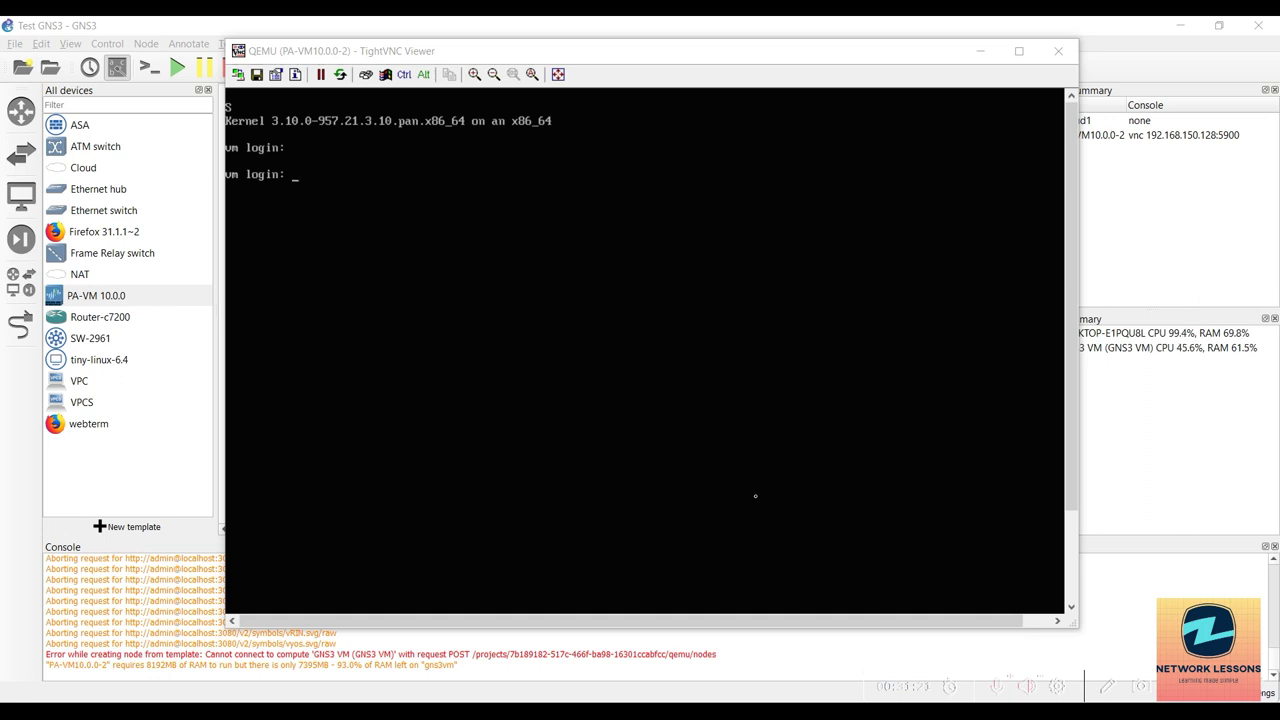
left_click(609, 302)
type("admin")
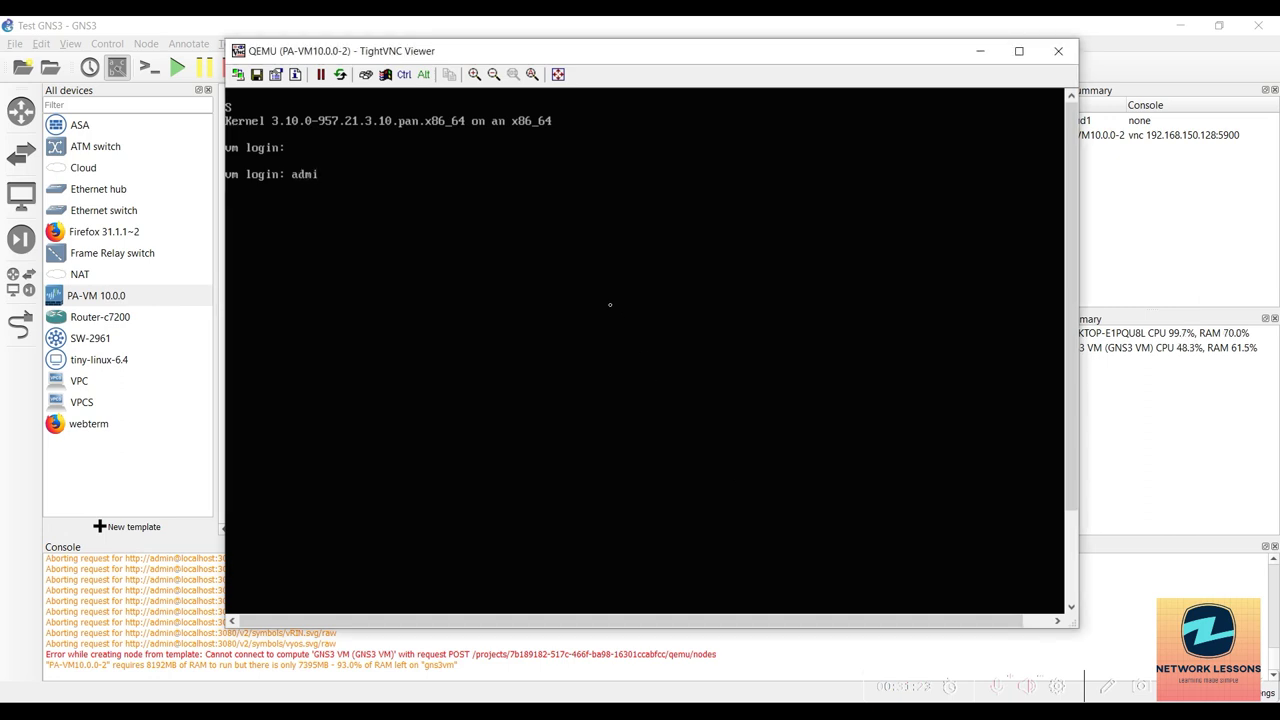
key("Return")
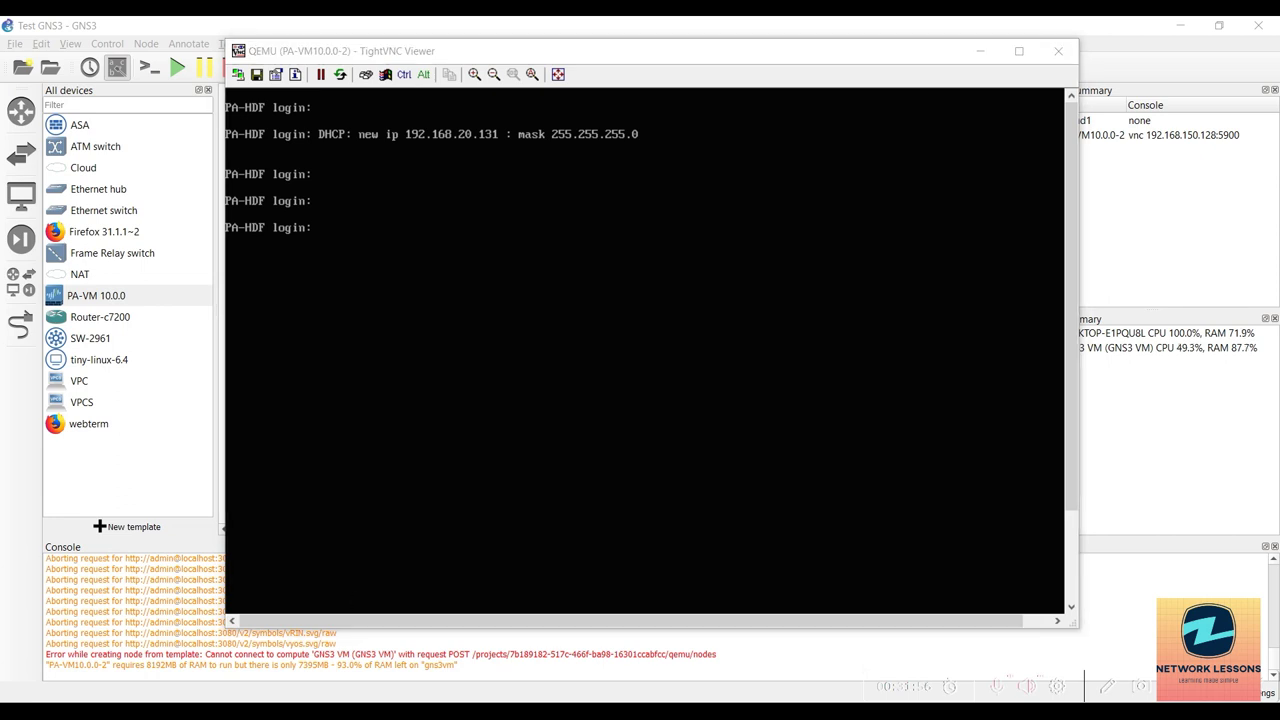
In Chrome, load the firewall address 192.168.20.131.
key("alt+Tab")
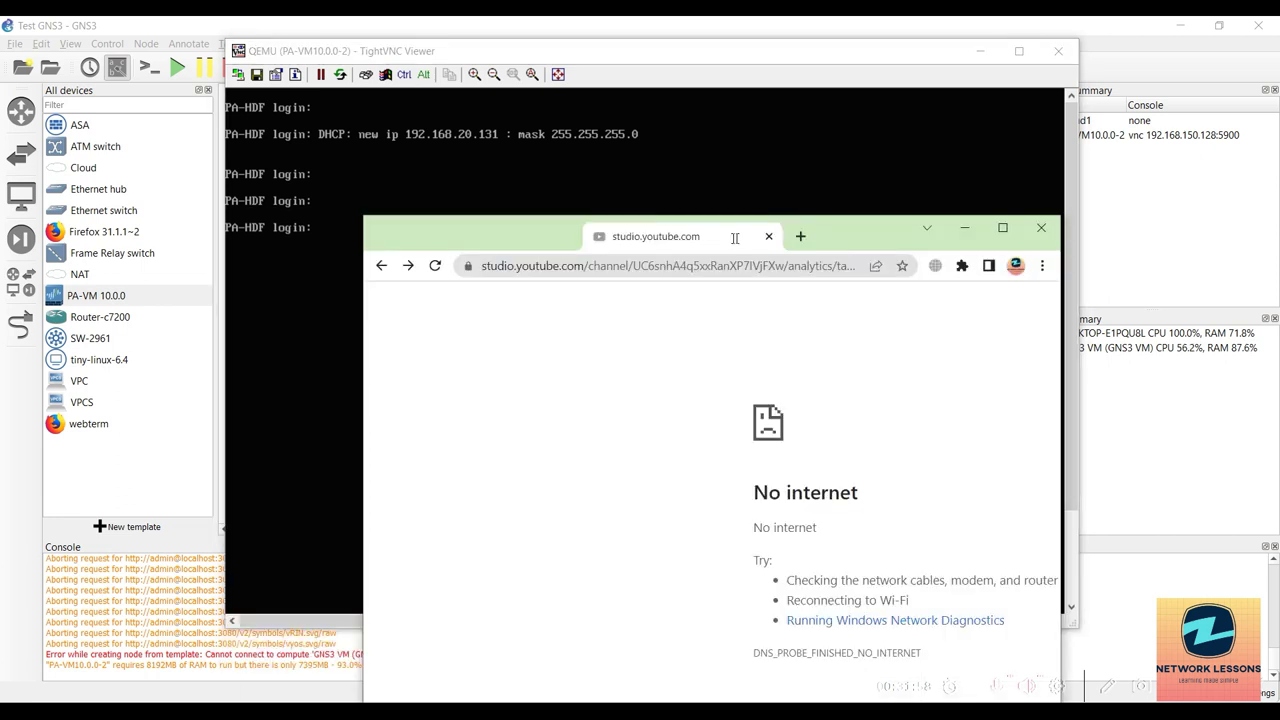
left_click(716, 198)
type("19")
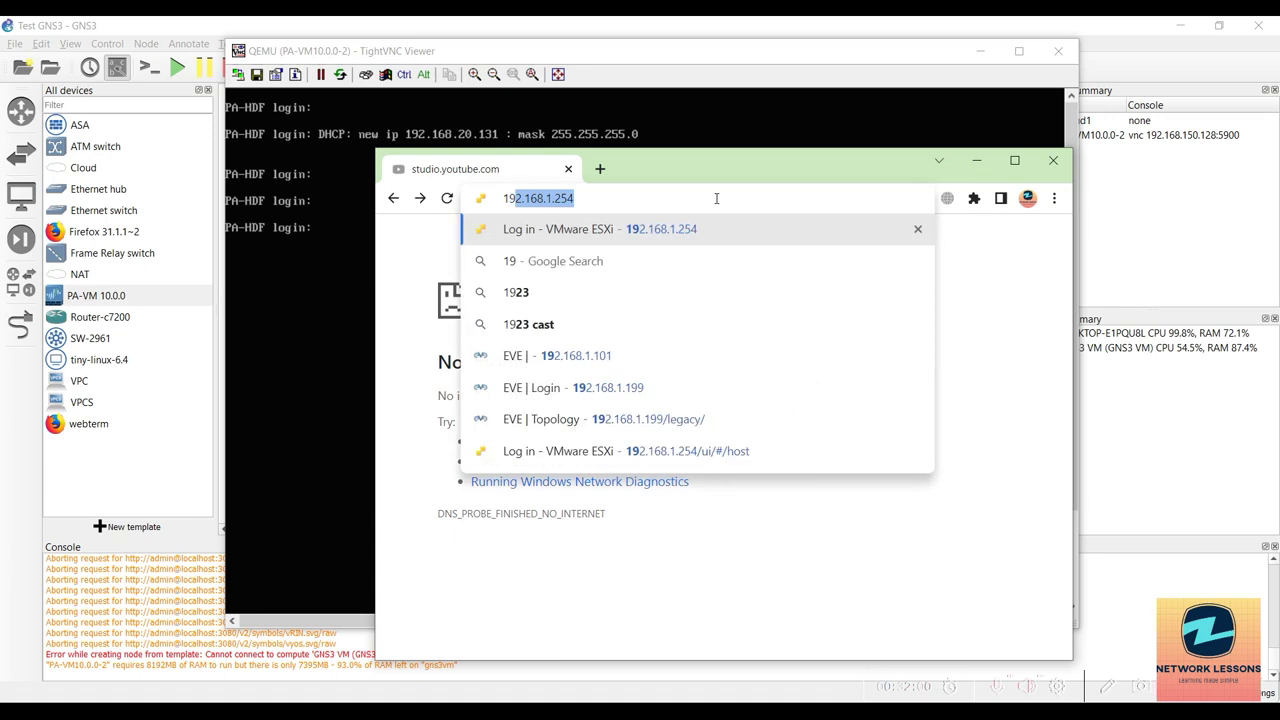
type("2.168.20.131")
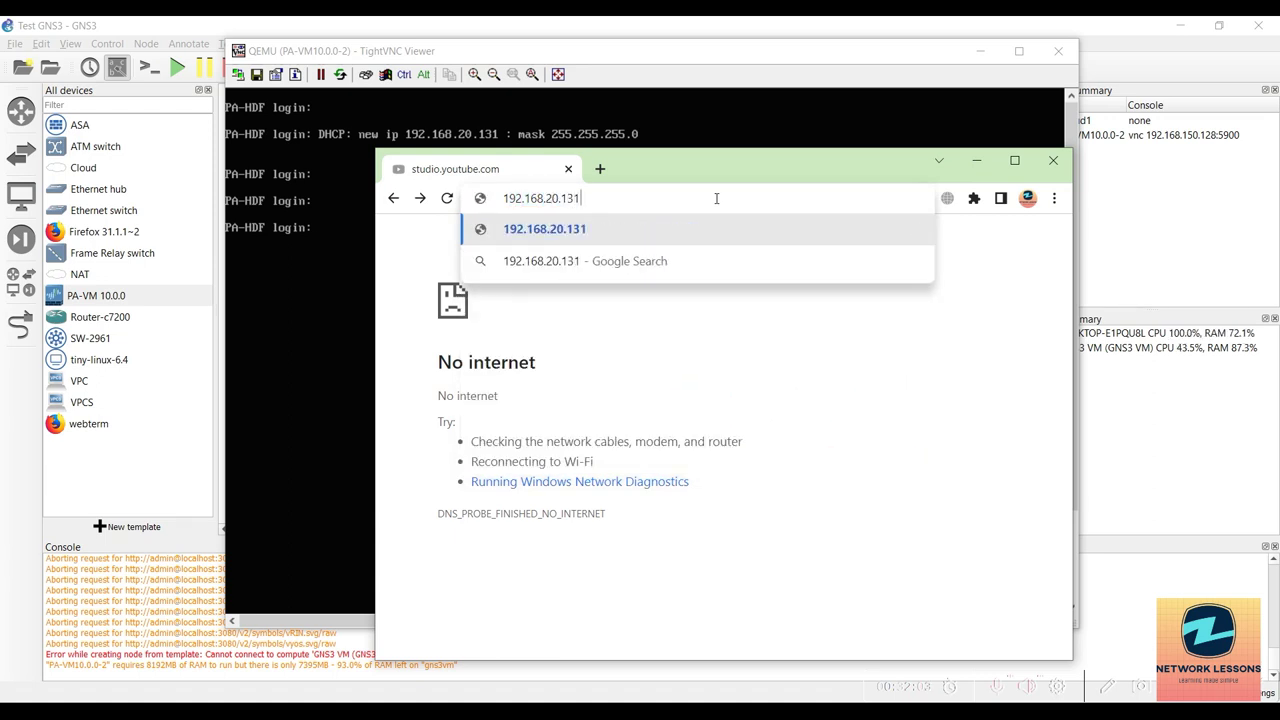
key("Return")
left_click(716, 198)
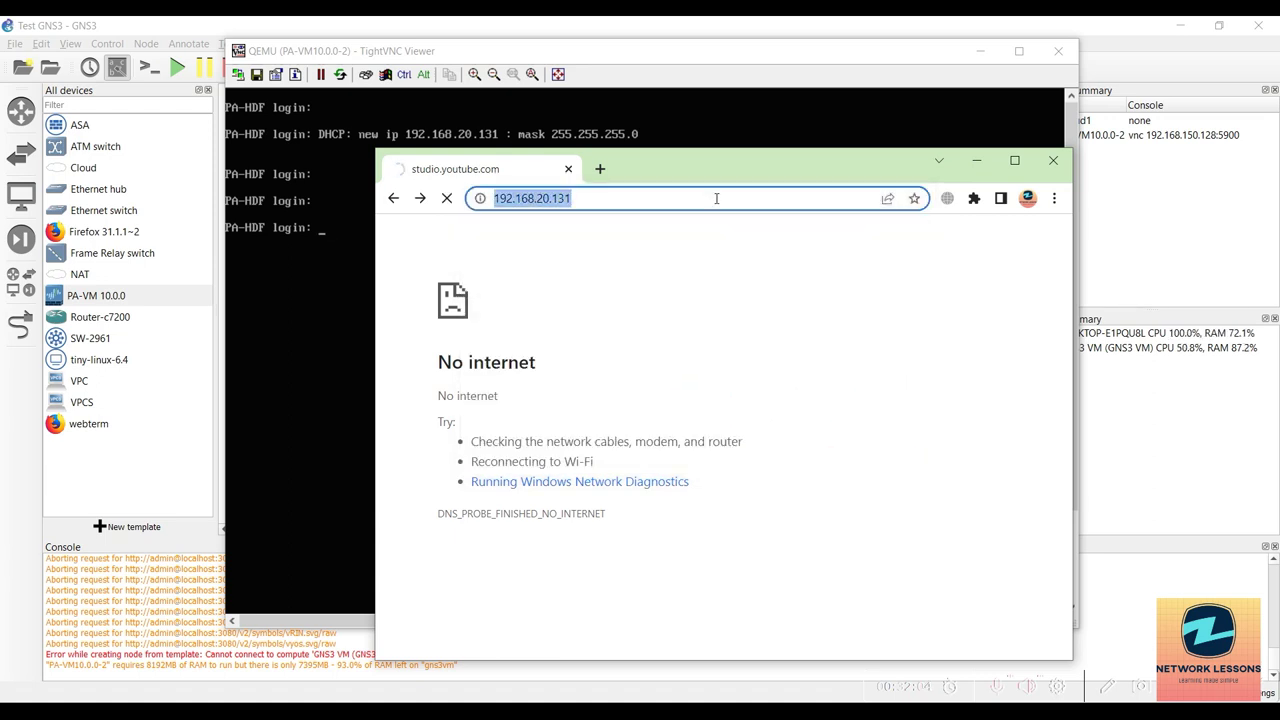
key("Home")
type("ht")
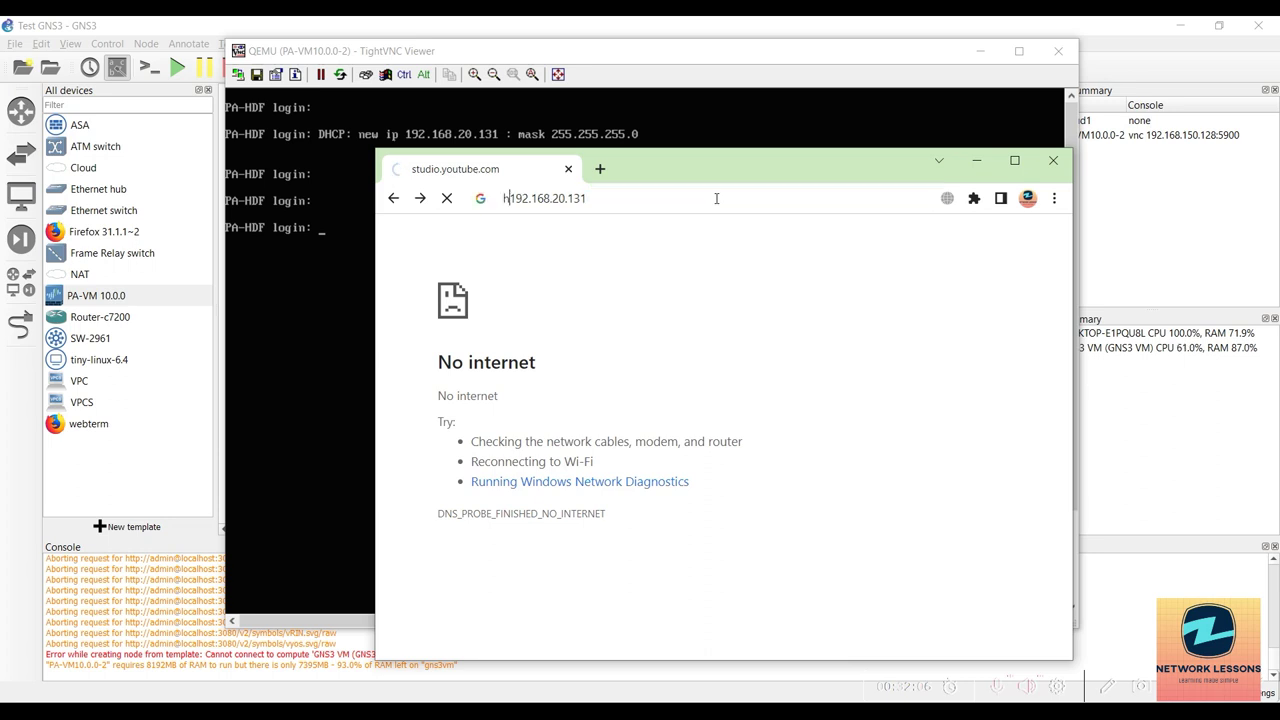
type("tp")
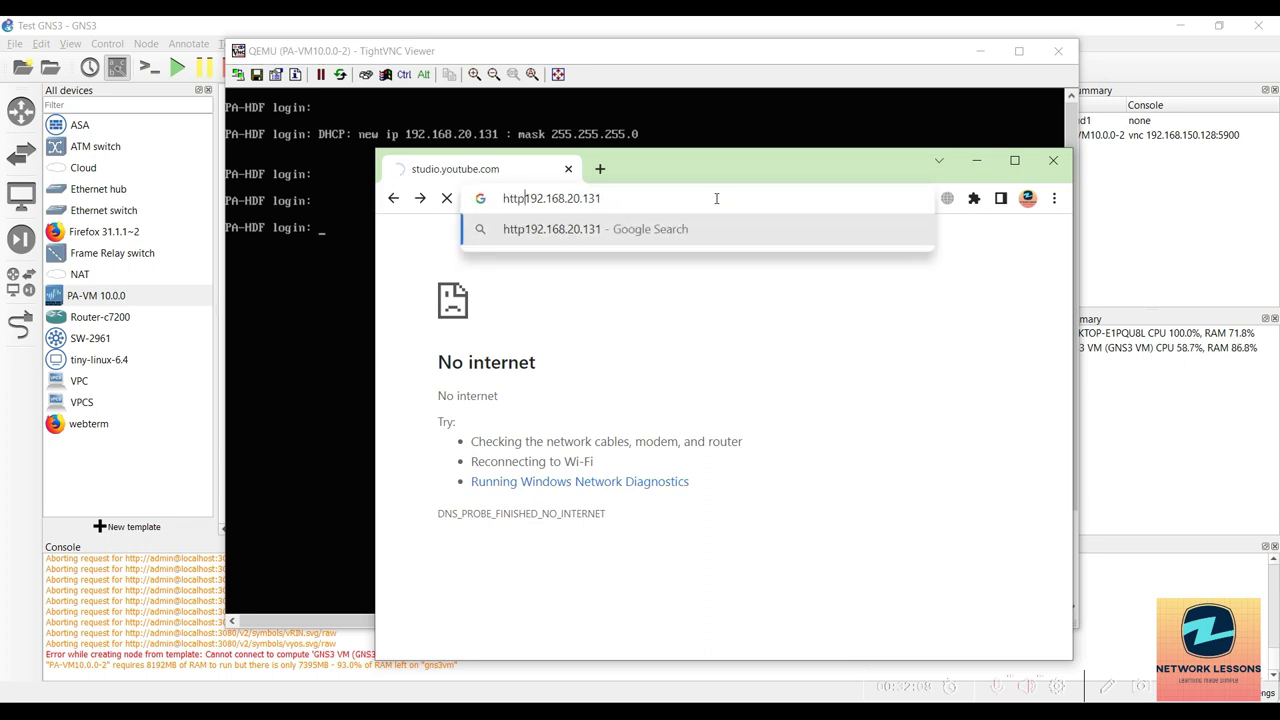
type("s://")
key("Return")
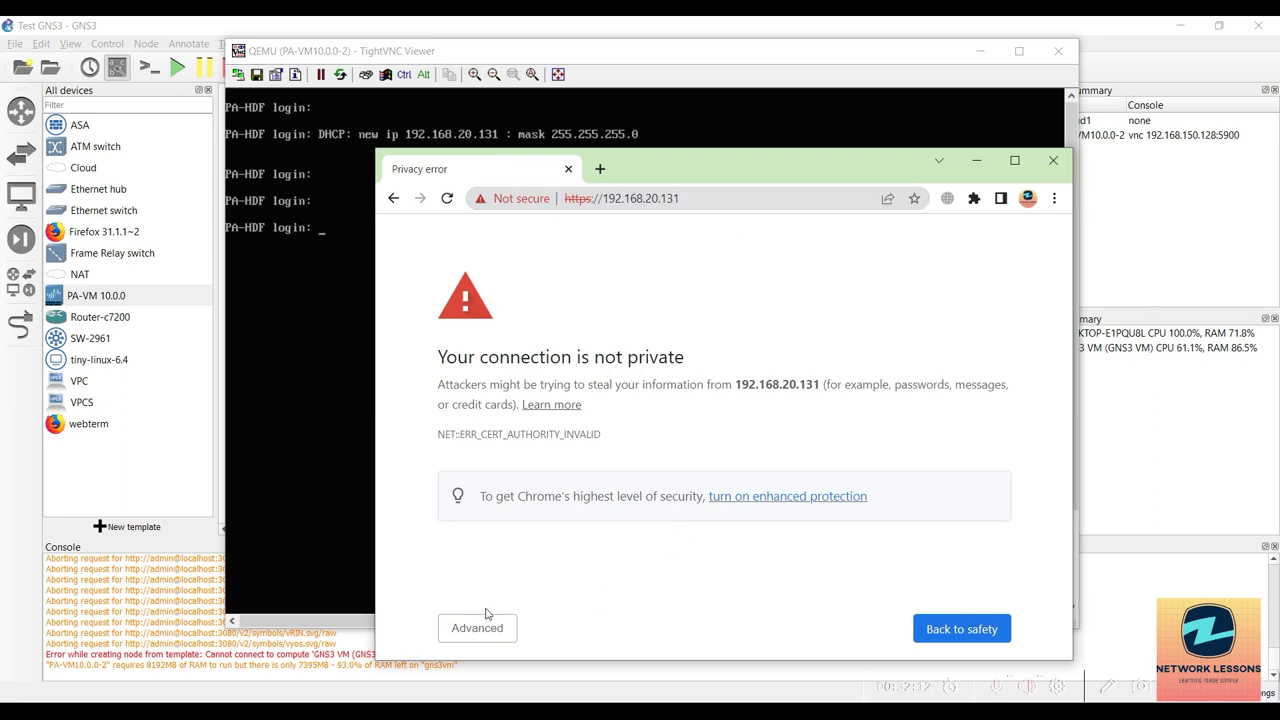
left_click(481, 626)
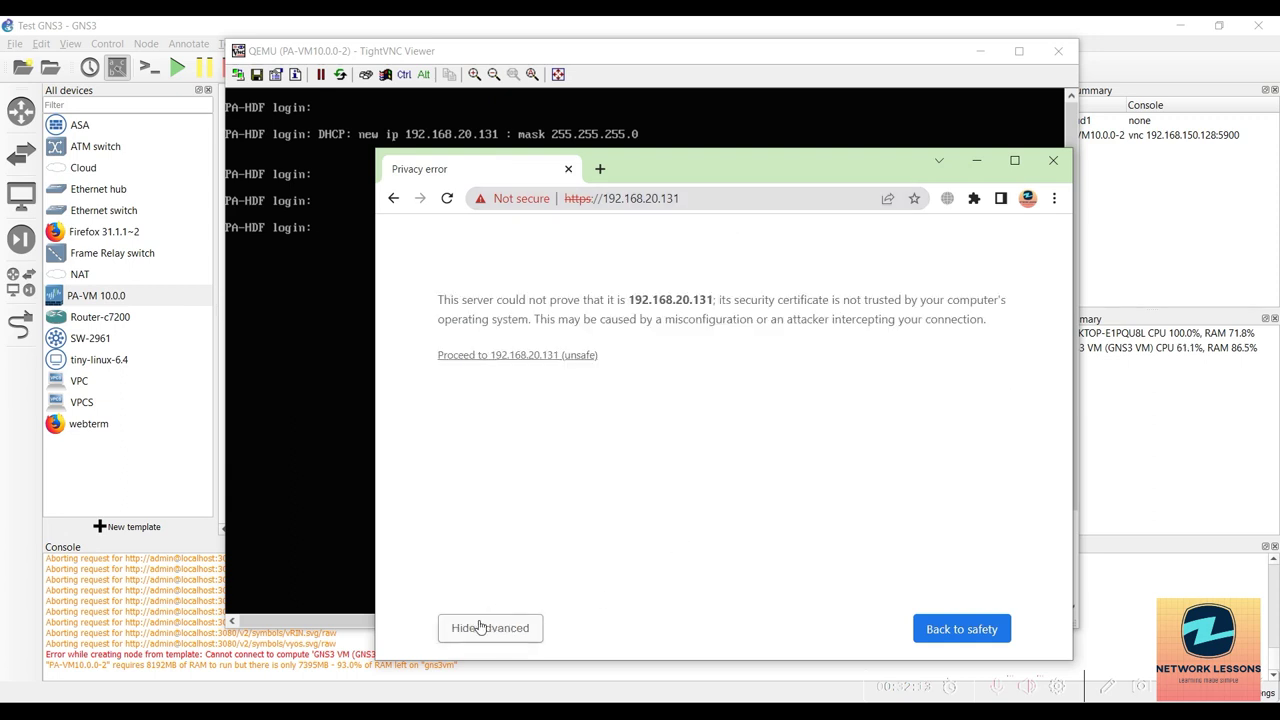
left_click(543, 358)
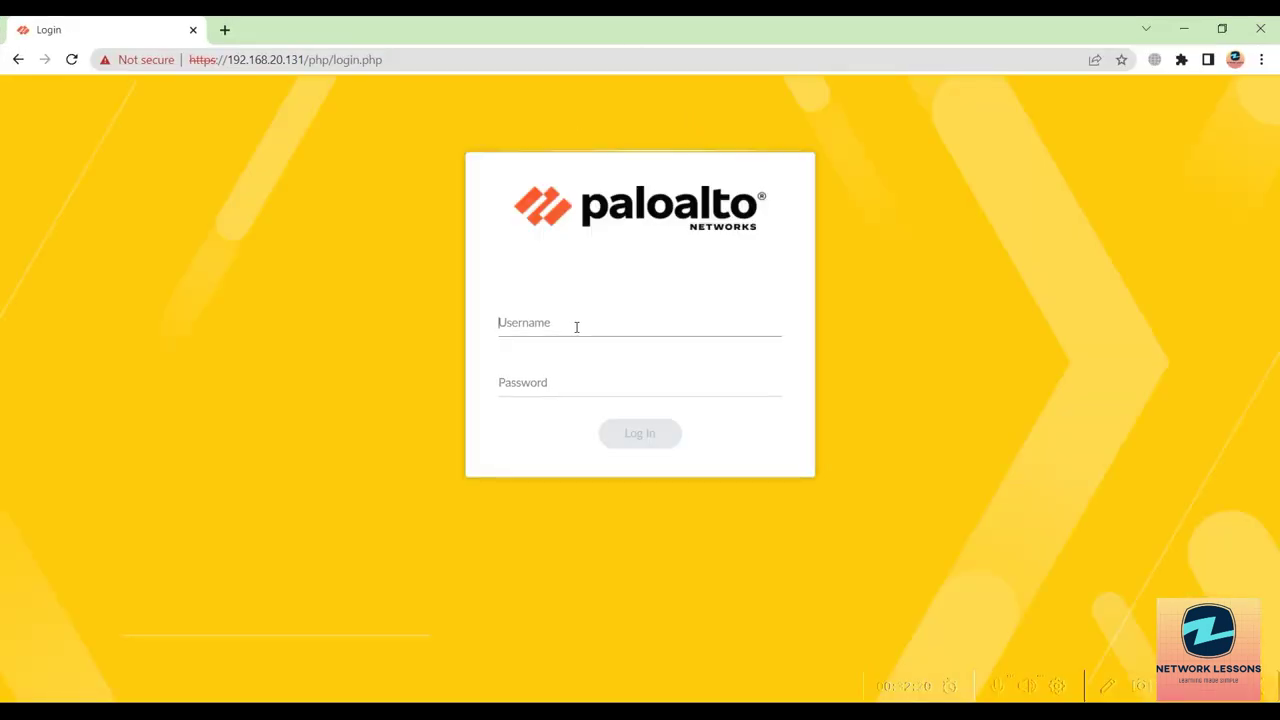
Sign in to PAN-OS as admin with the default password.
type("admin")
key("Tab")
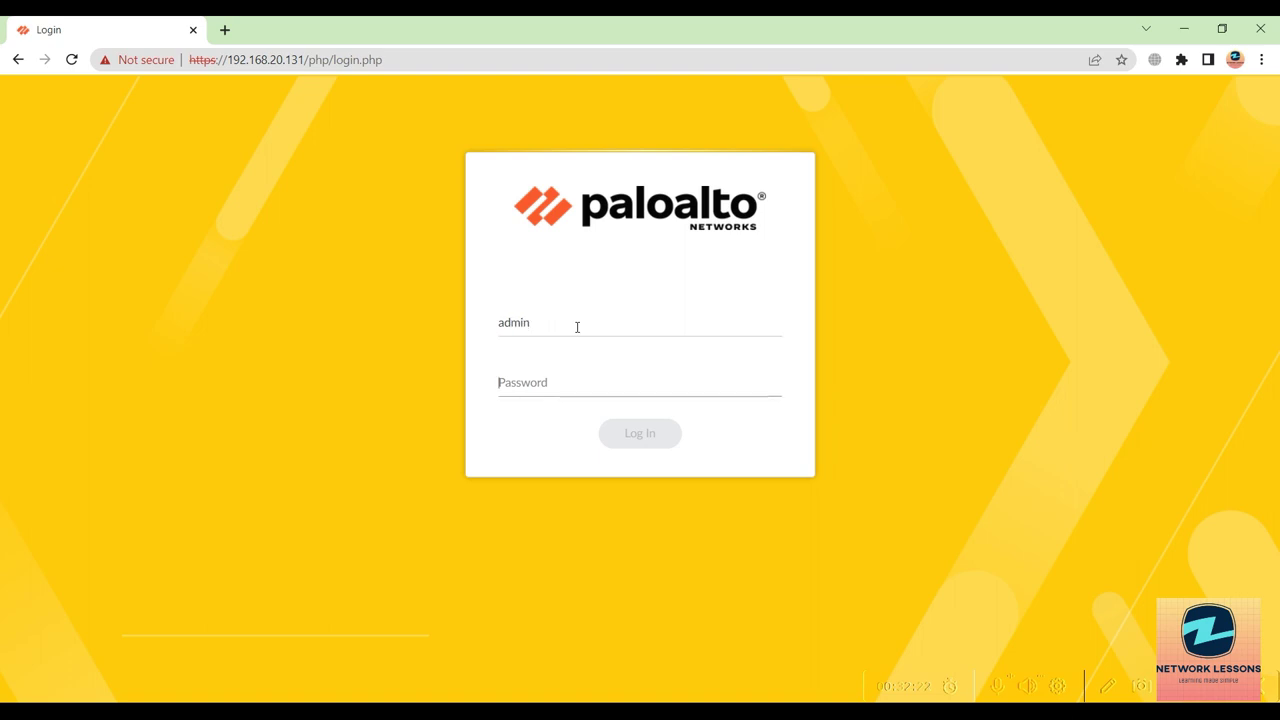
type("a•••••")
key("Return")
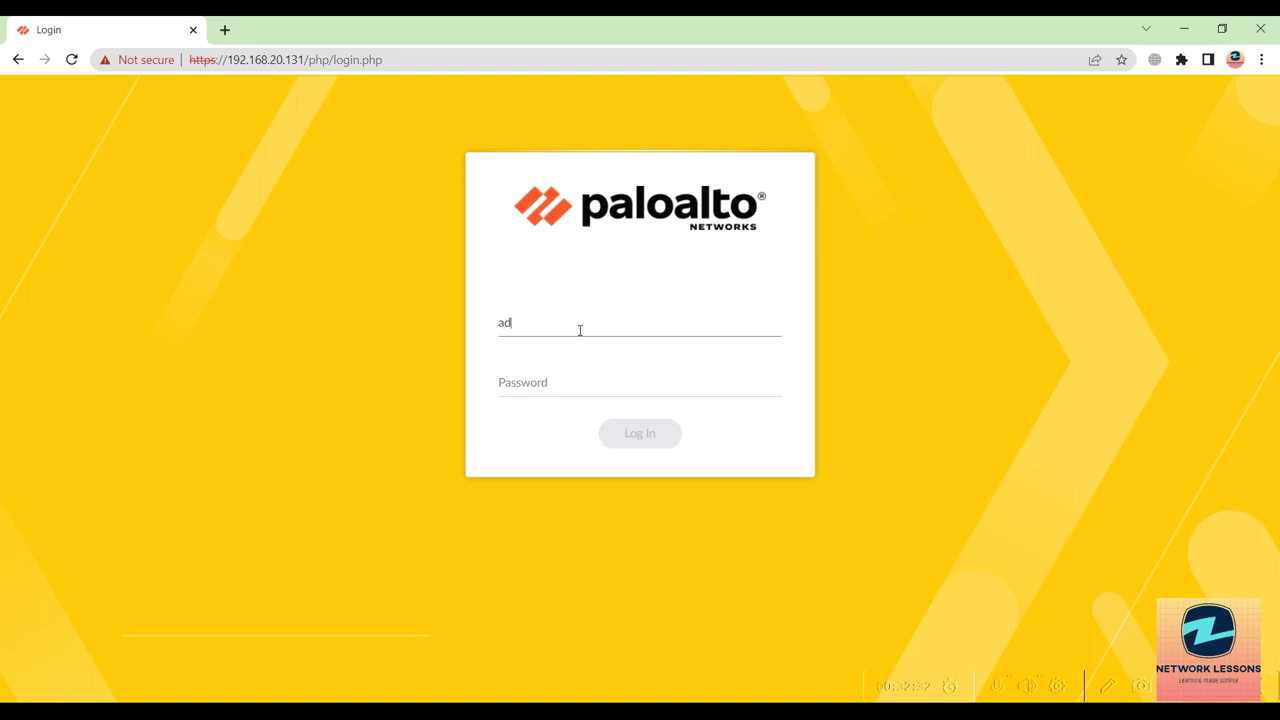
key("Tab")
type("admin")
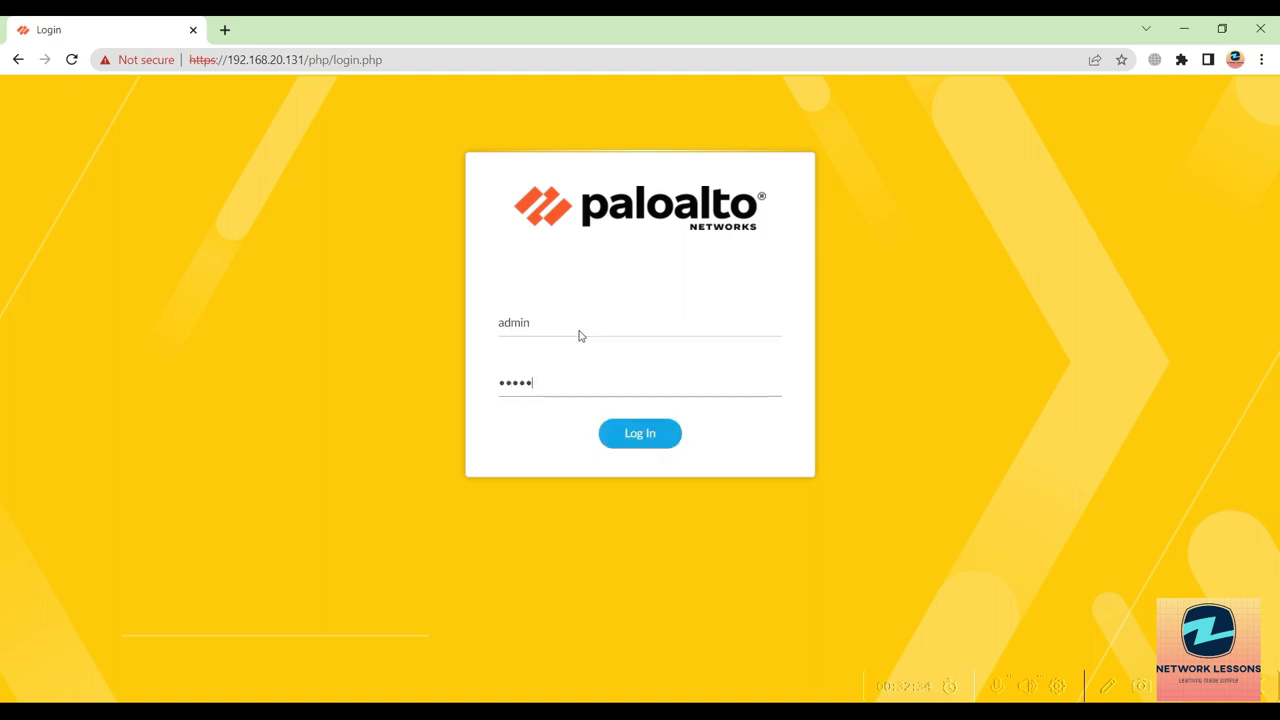
key("Return")
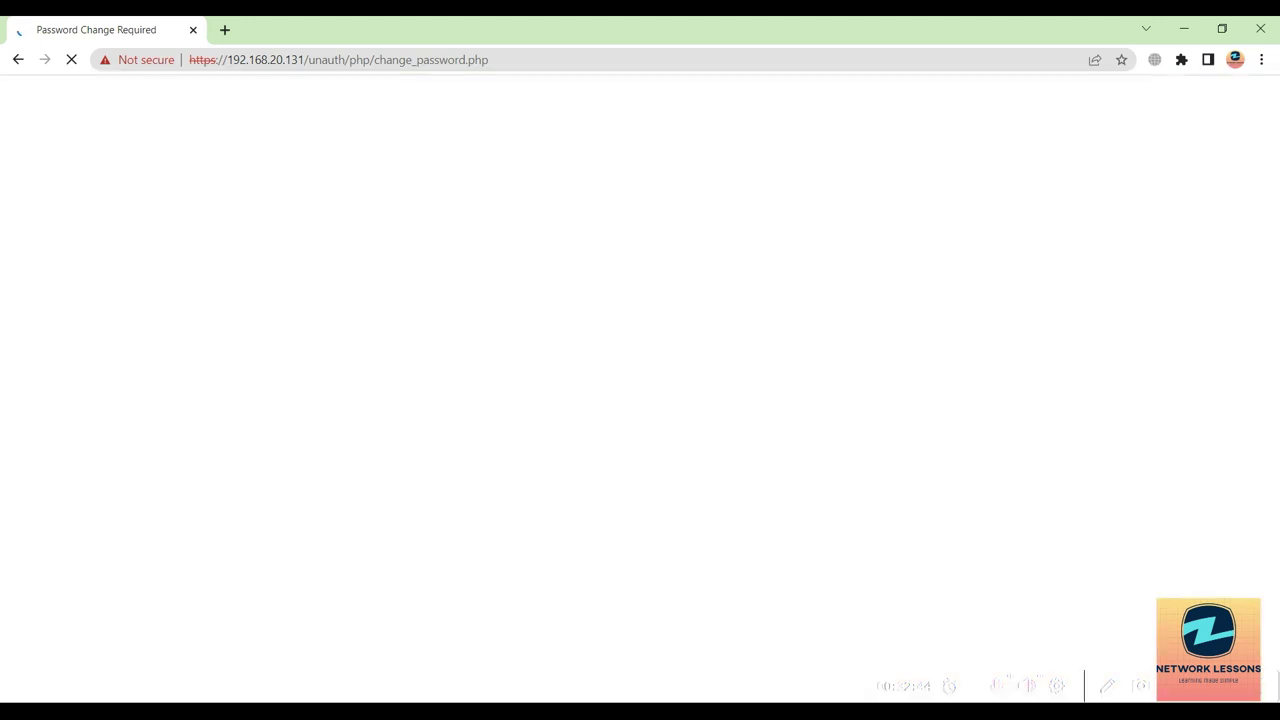
Refresh the firewall's TightVNC console prompt, then minimize the console.
key("alt+Tab")
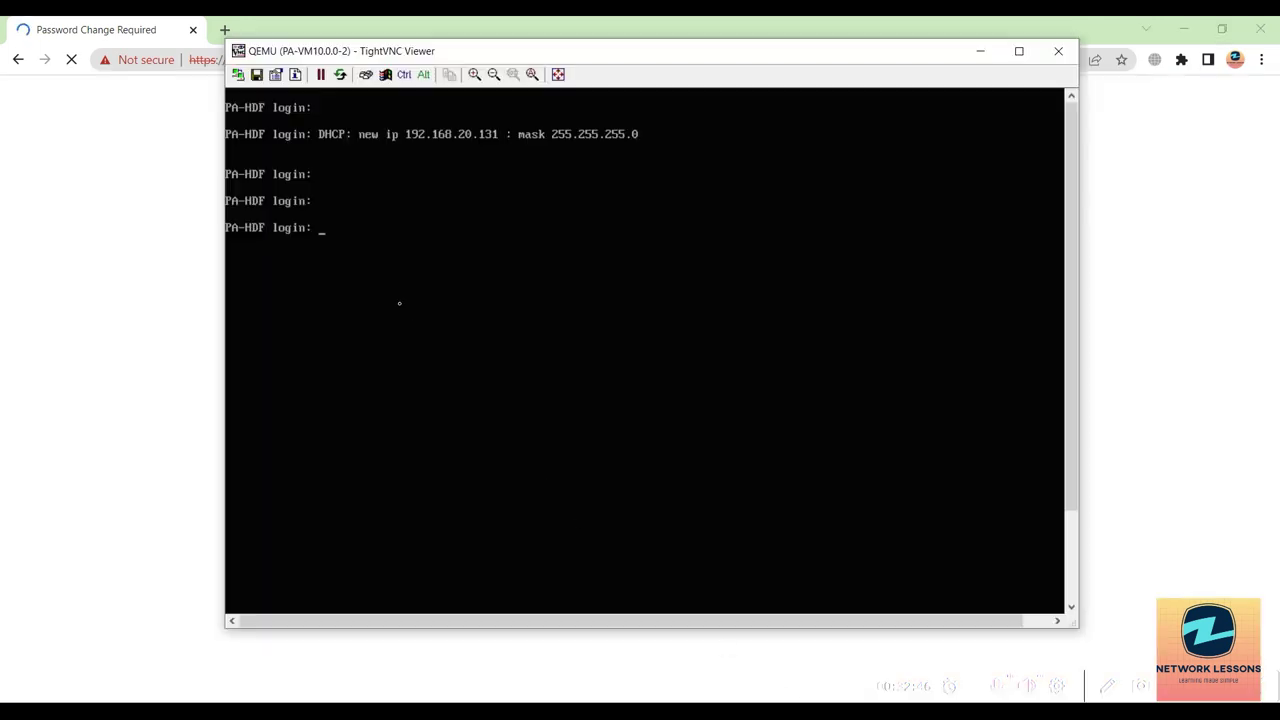
key("Return")
key("Return")
key("Return")
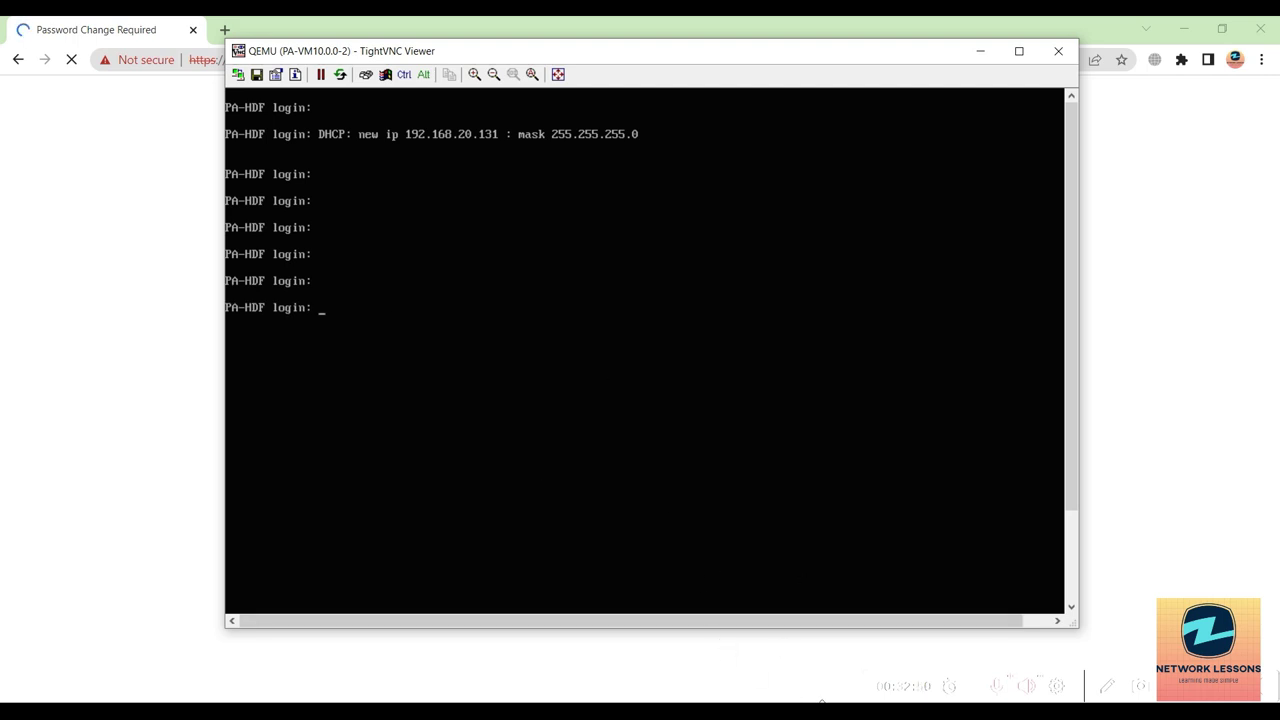
left_click(797, 651)
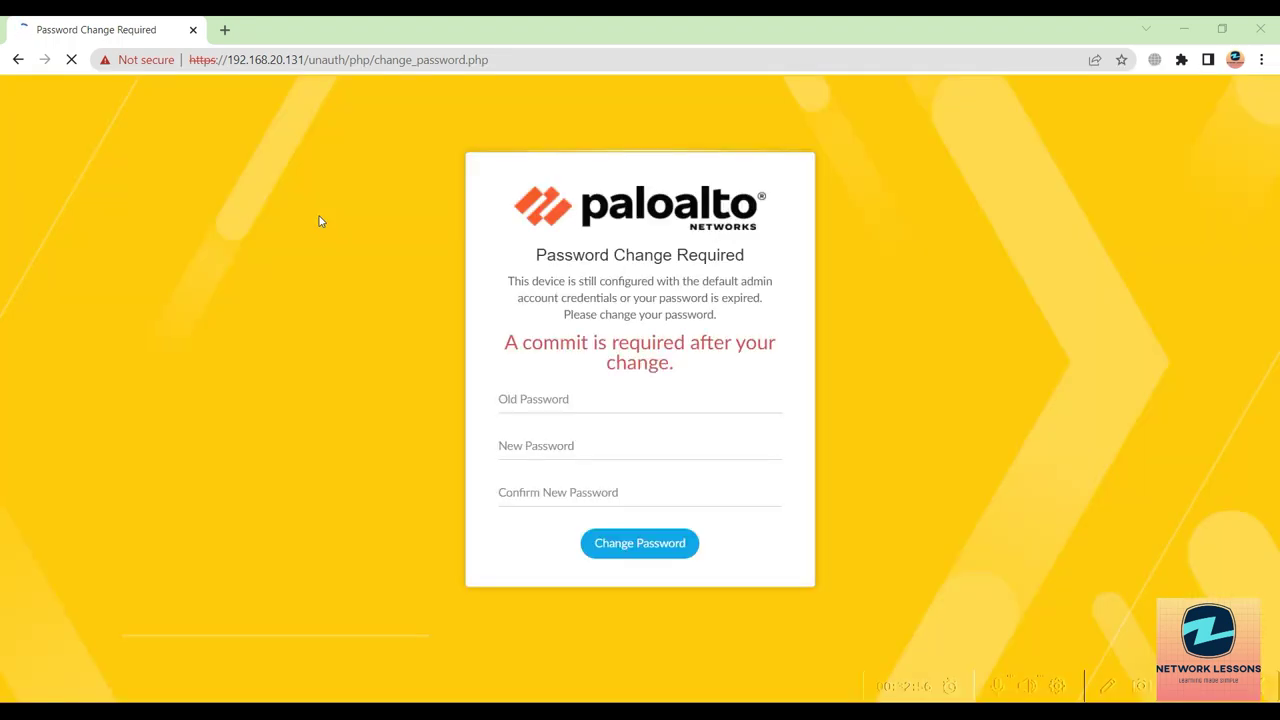
Submit the old password and a new confirmed admin password in the change form.
left_click(530, 397)
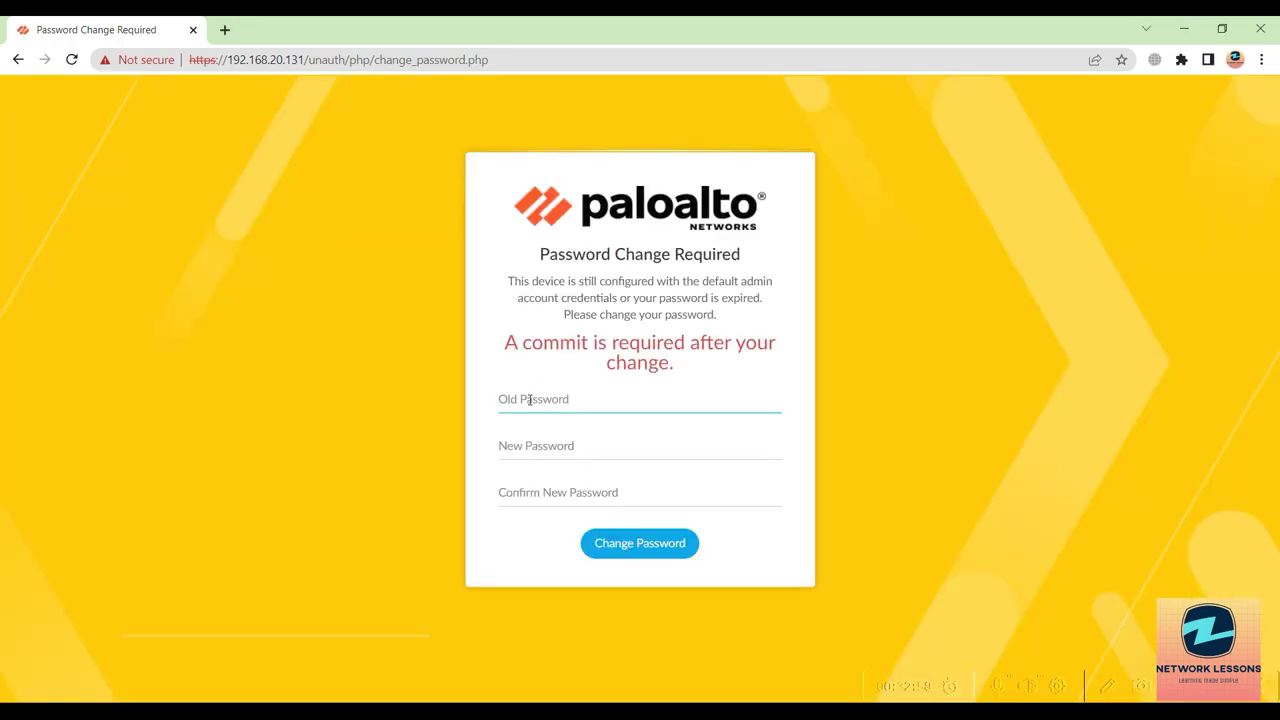
type("admin")
key("Tab")
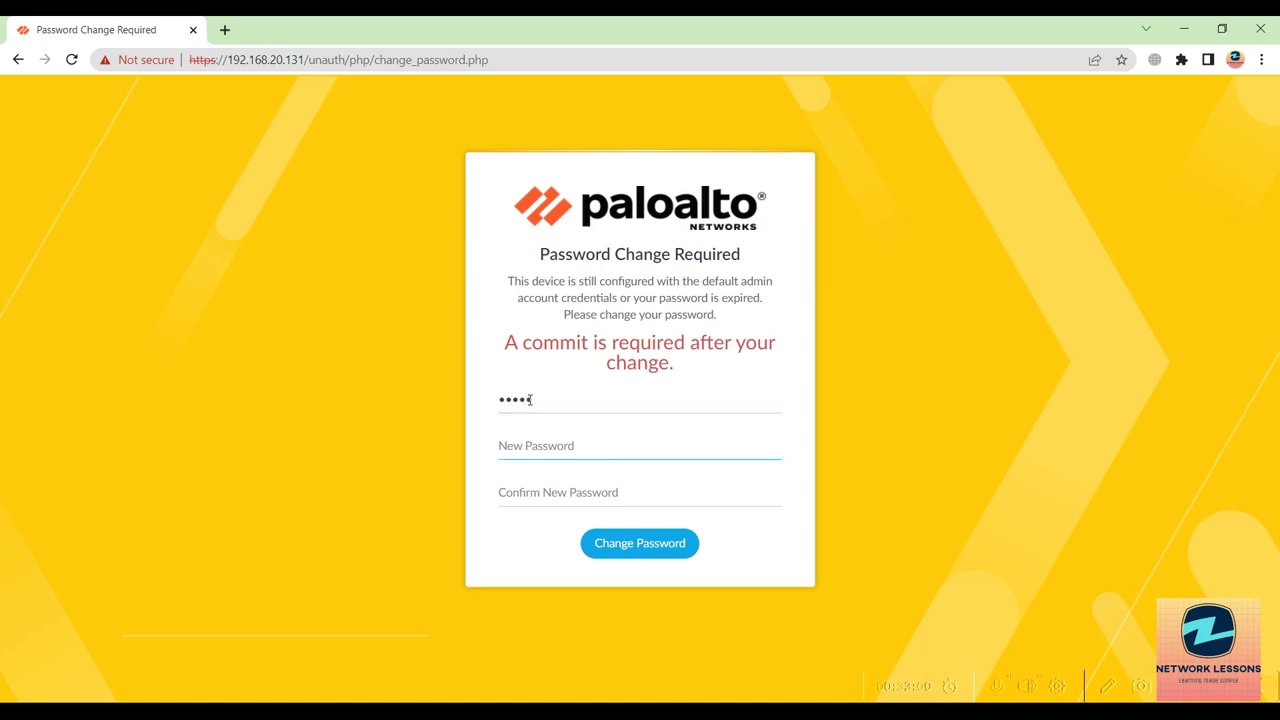
type("•••••••••••")
key("BackSpace")
key("BackSpace")
key("BackSpace")
key("BackSpace")
key("BackSpace")
key("BackSpace")
key("BackSpace")
key("BackSpace")
key("BackSpace")
key("BackSpace")
type("••••••••••")
key("Tab")
type("••••••••")
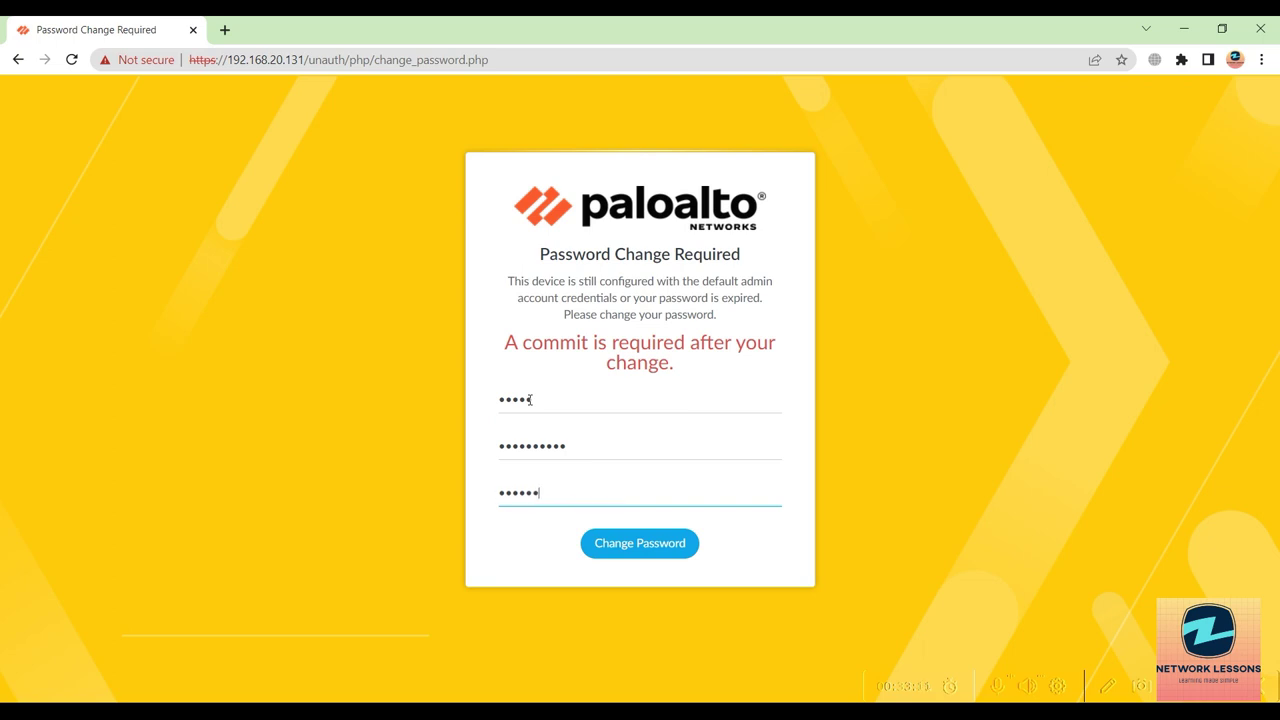
type("••")
left_click(650, 549)
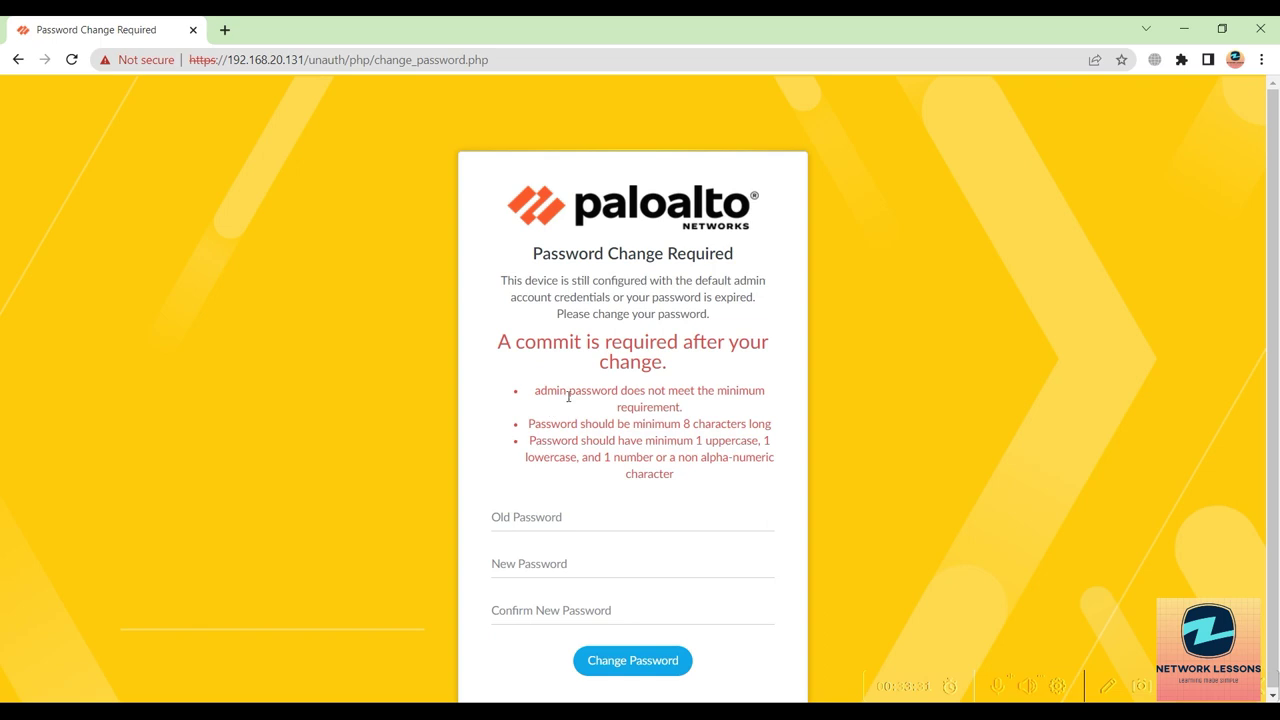
Review the password requirement notes, including the uppercase and lowercase rule.
left_click_drag(534, 398, 688, 436)
left_click(688, 436)
left_click_drag(579, 424, 730, 443)
left_click(697, 430)
Re-enter the old password and a compliant new password with confirmation, and submit.
left_click(603, 460)
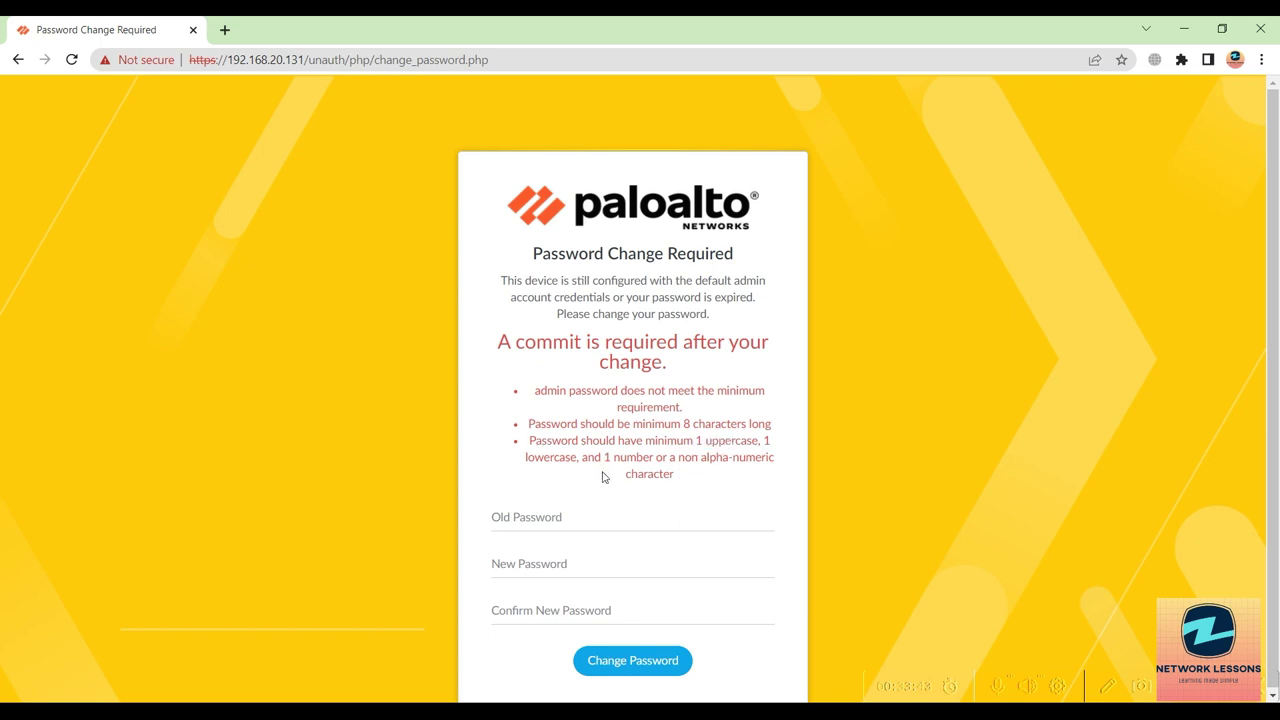
left_click(553, 521)
type("admin")
key("Tab")
type("••••••")
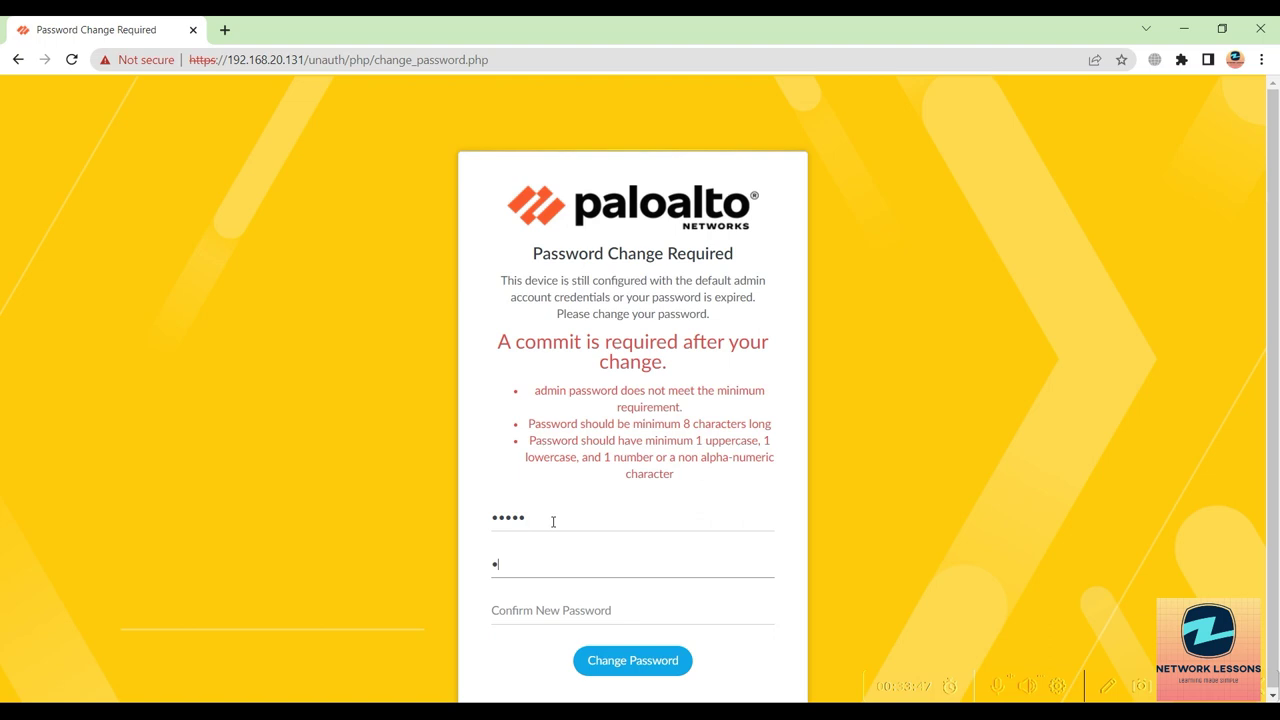
type("••••")
key("Tab")
type("••••••••")
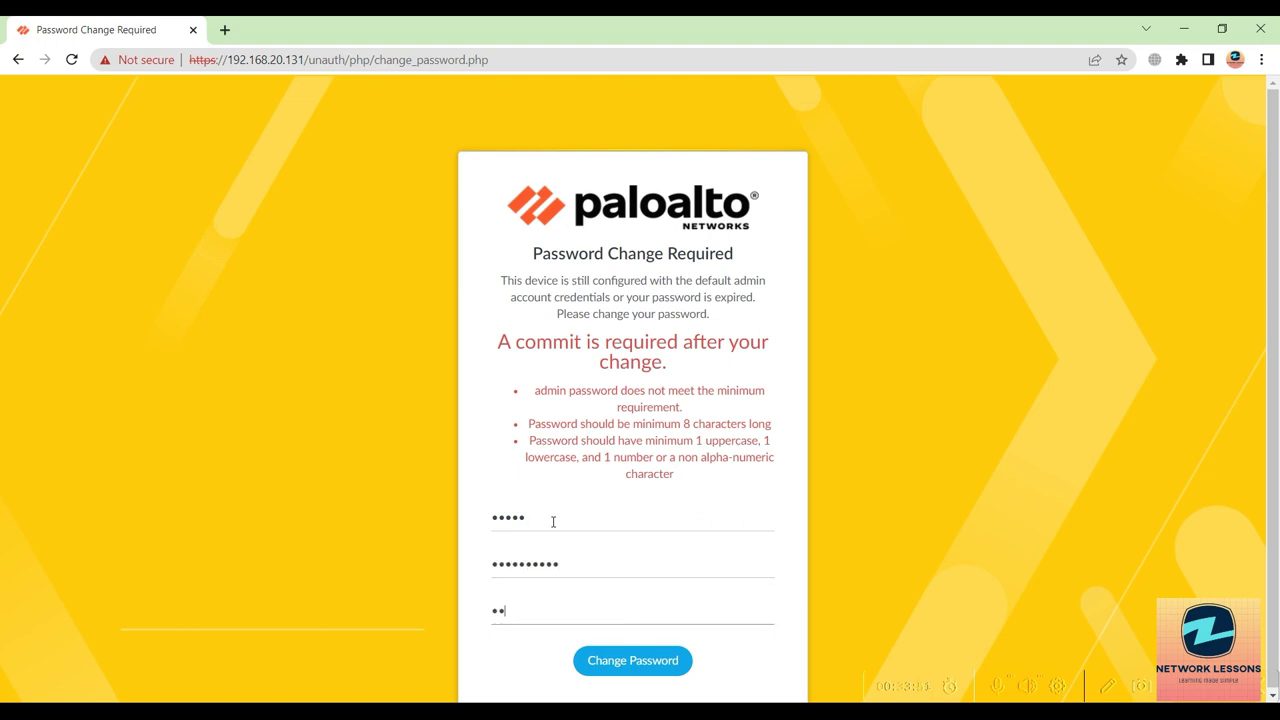
type("••")
key("Return")
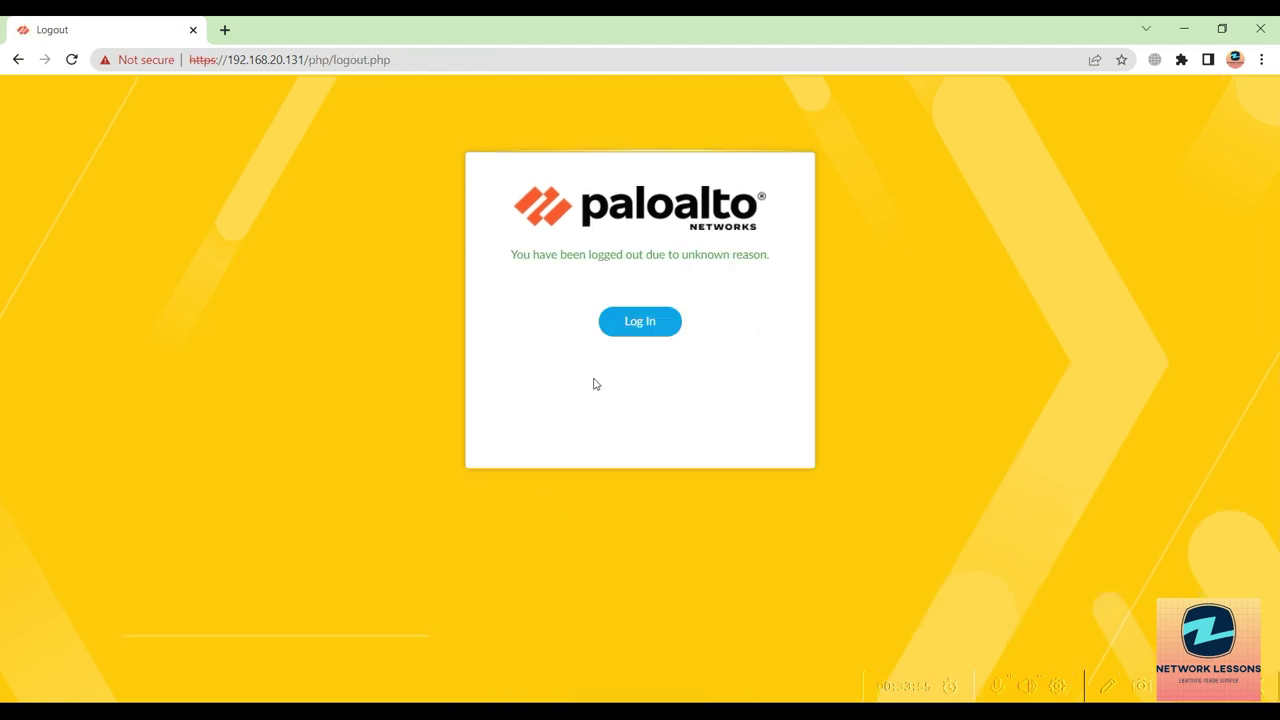
Log back in to PAN-OS as admin using the newly set password.
left_click(629, 334)
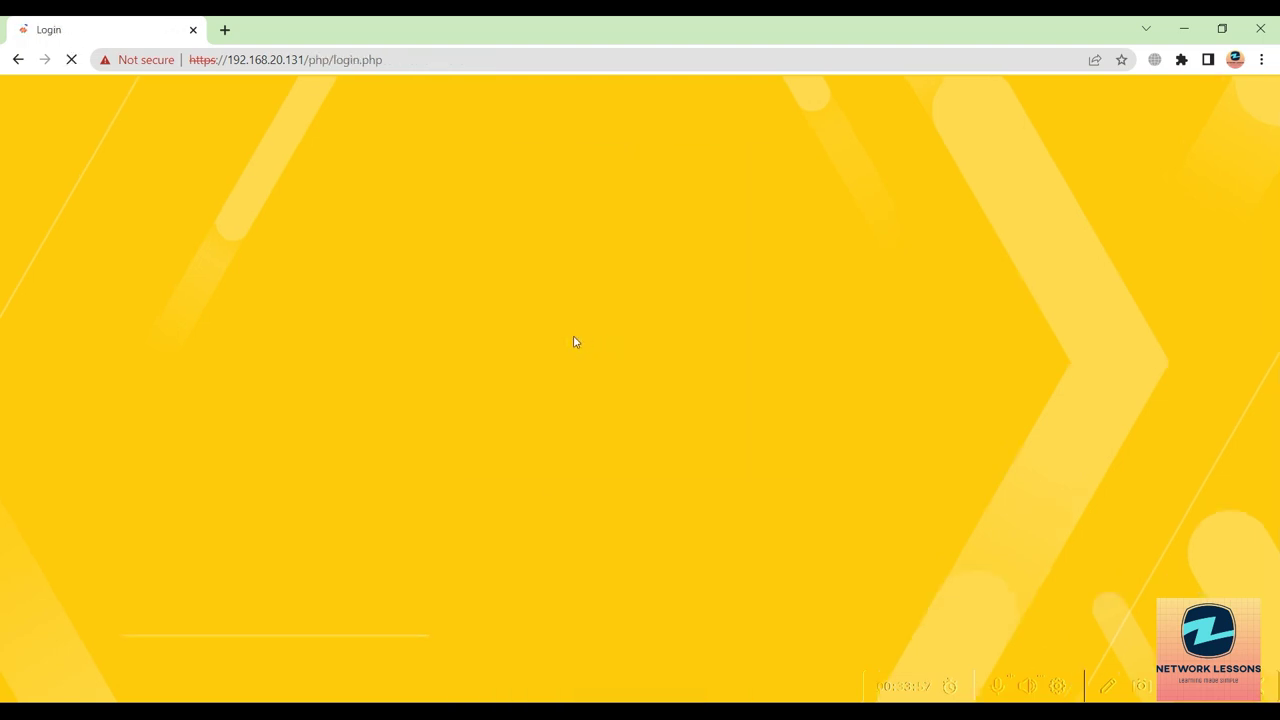
type("admin")
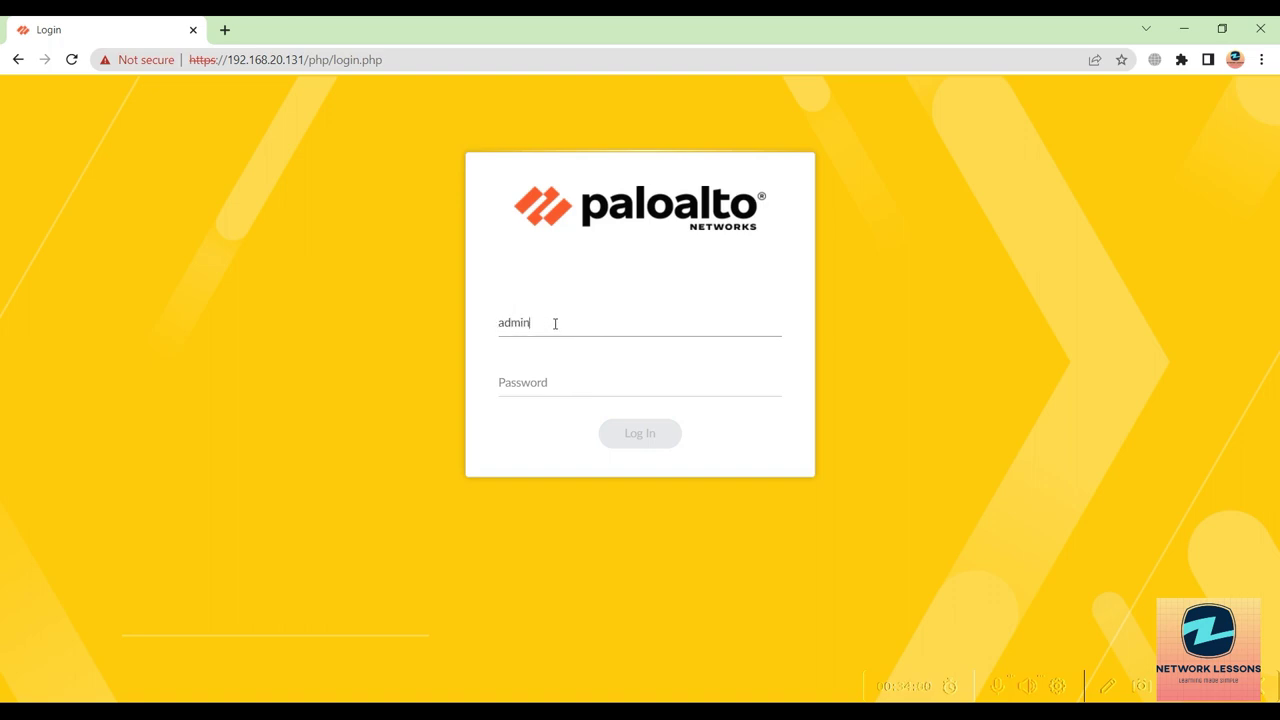
key("Tab")
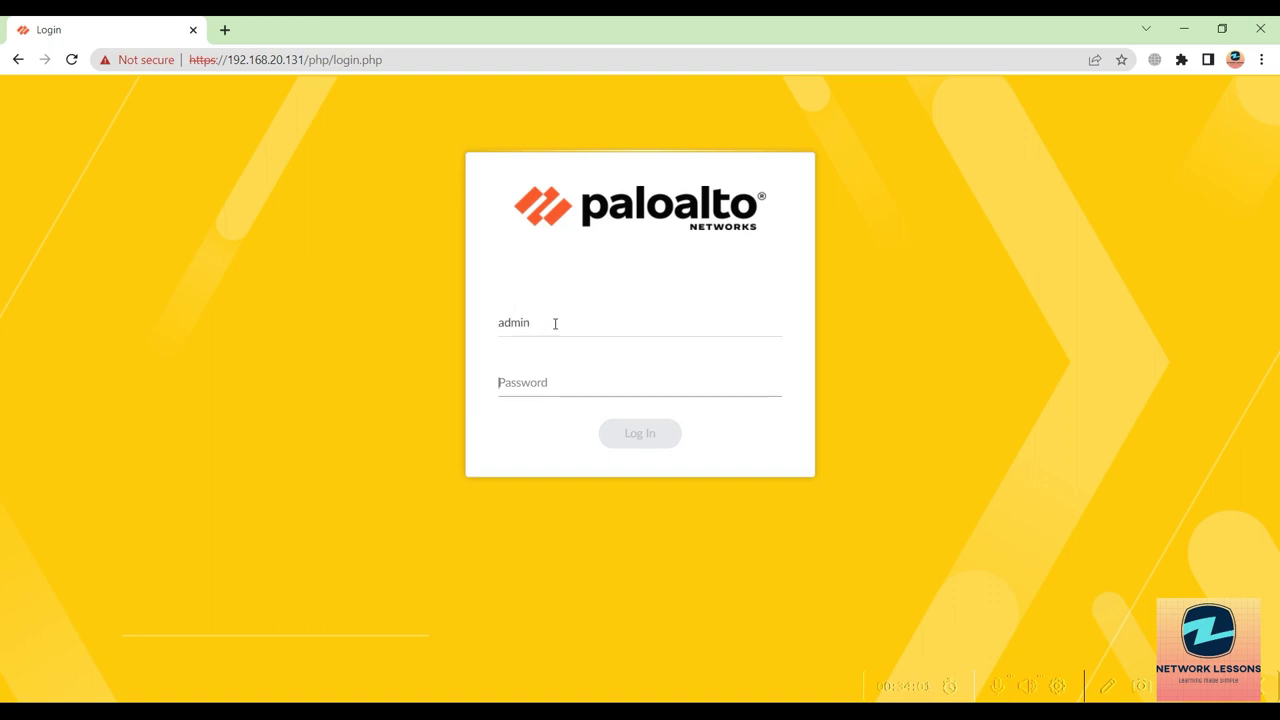
type("******")
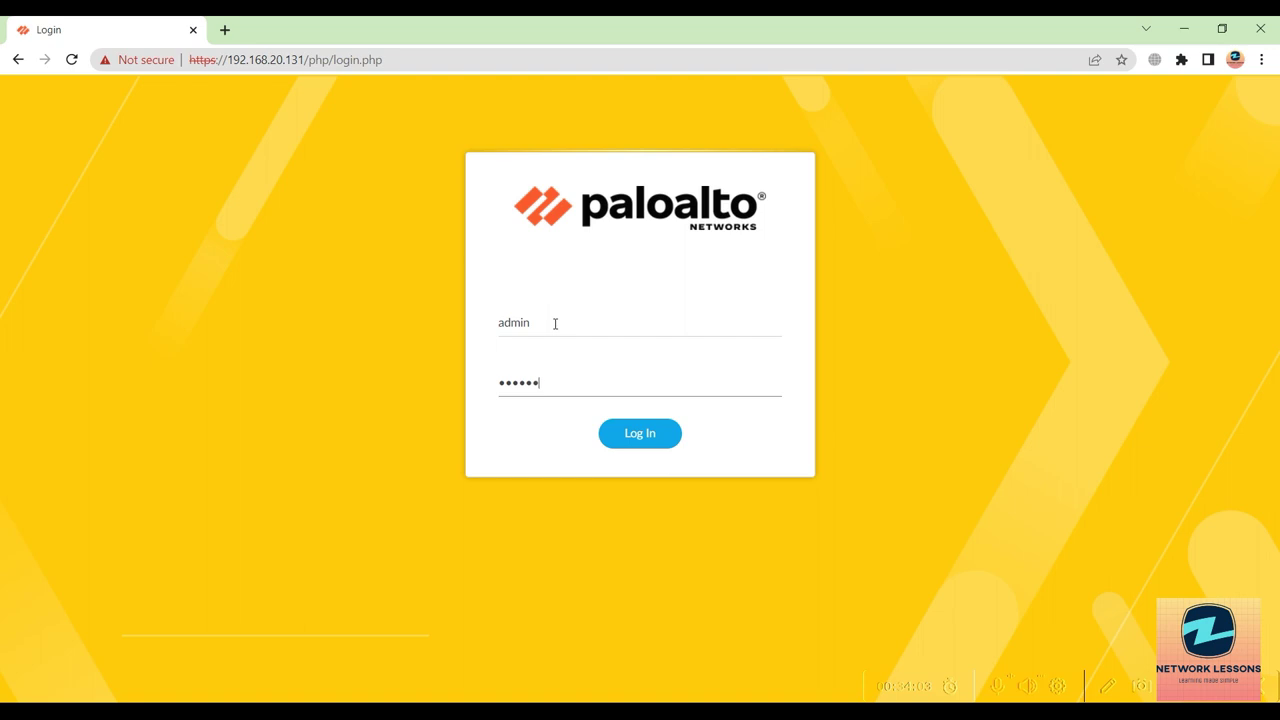
type("****")
key("Return")
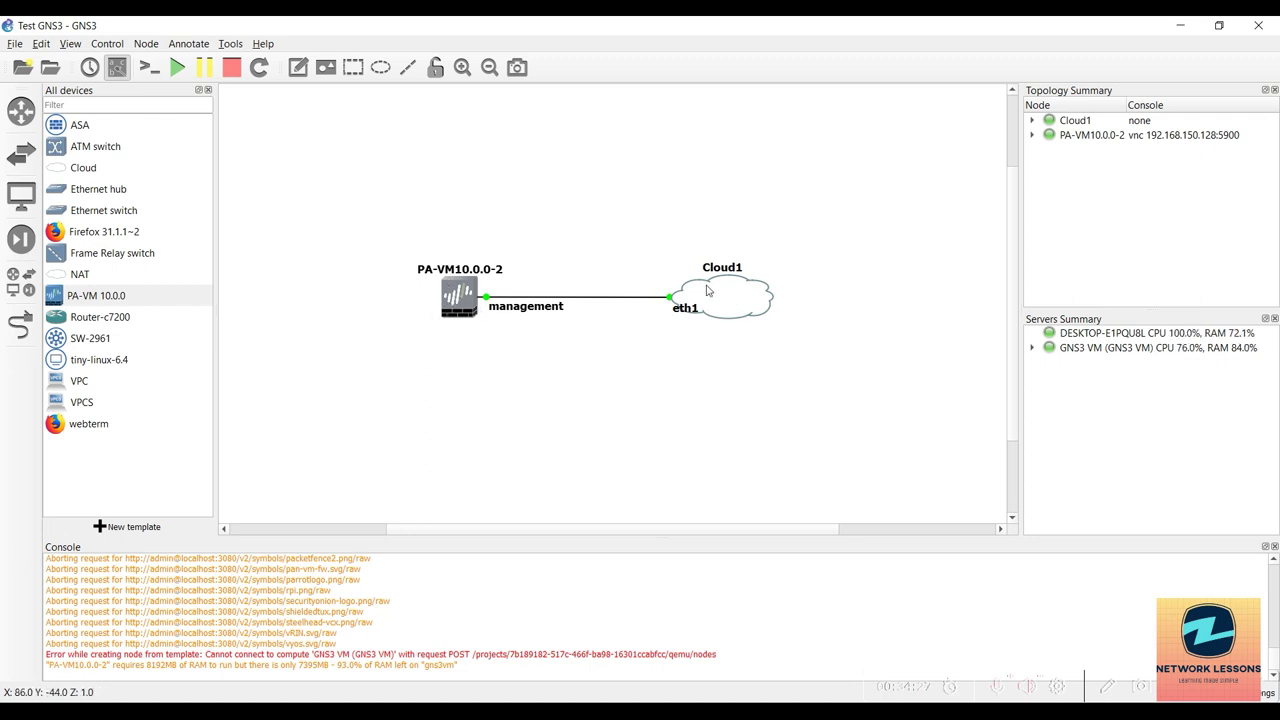
Check Cloud1's eth1 link and the GNS3 VM server status, then minimize GNS3.
mouse_move(709, 305)
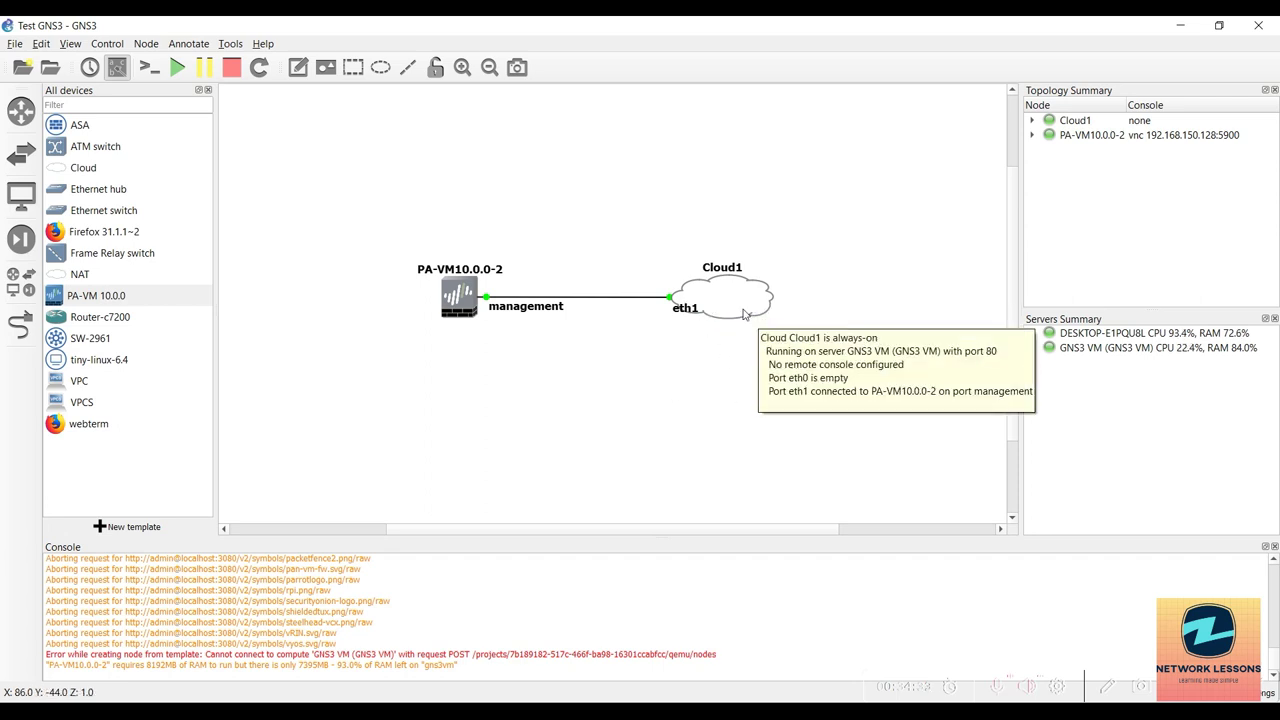
left_click(1057, 347)
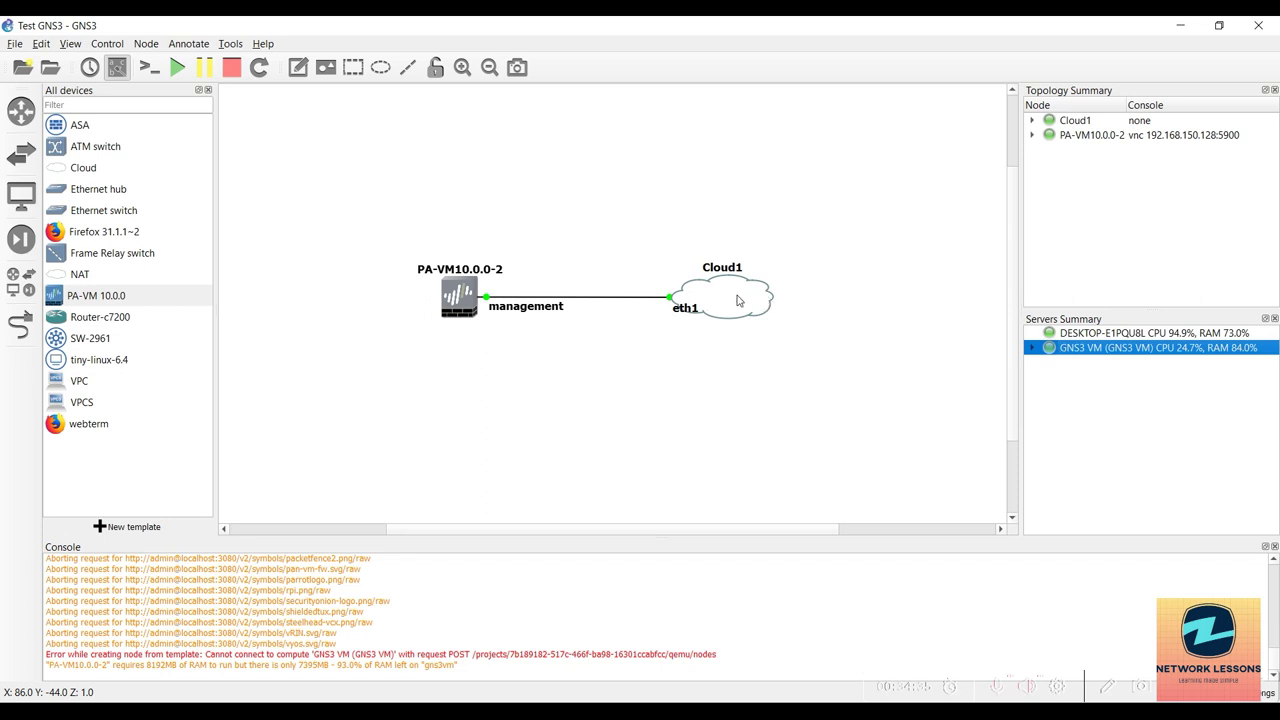
left_click(1194, 34)
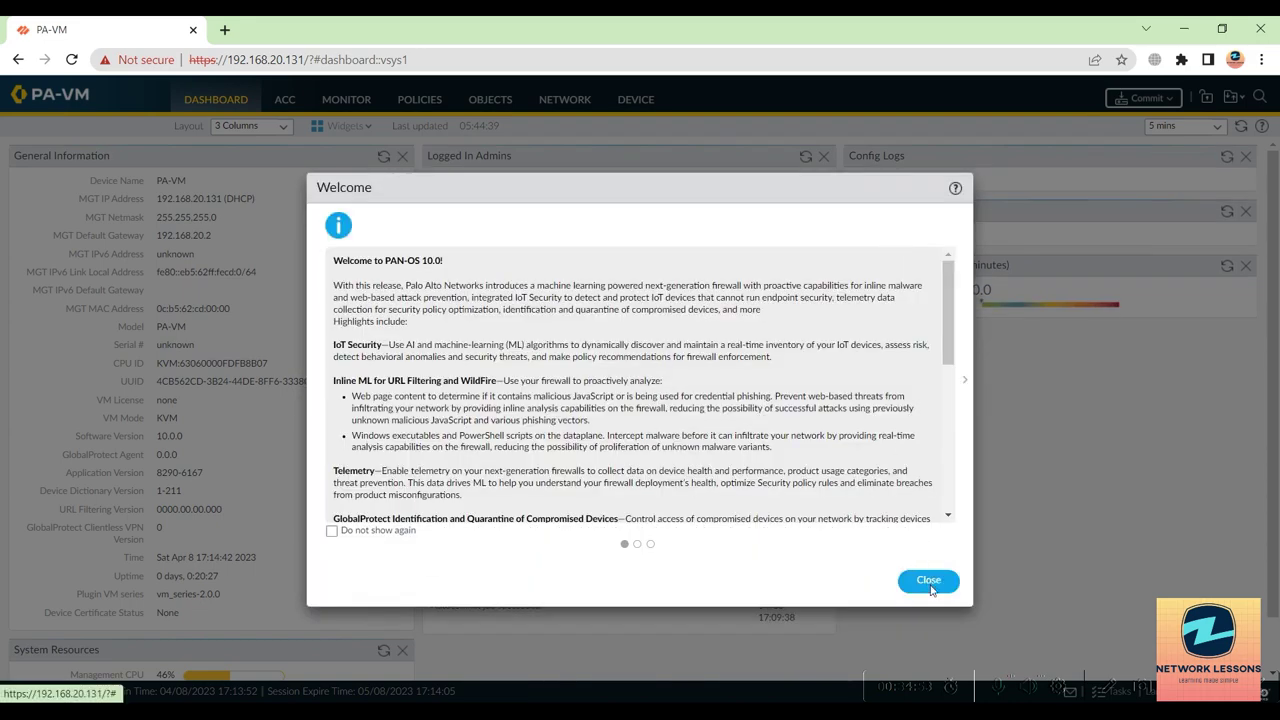
Close the PAN-OS 10.0 welcome, postpone telemetry, and review software version 10.0.0.
left_click(930, 587)
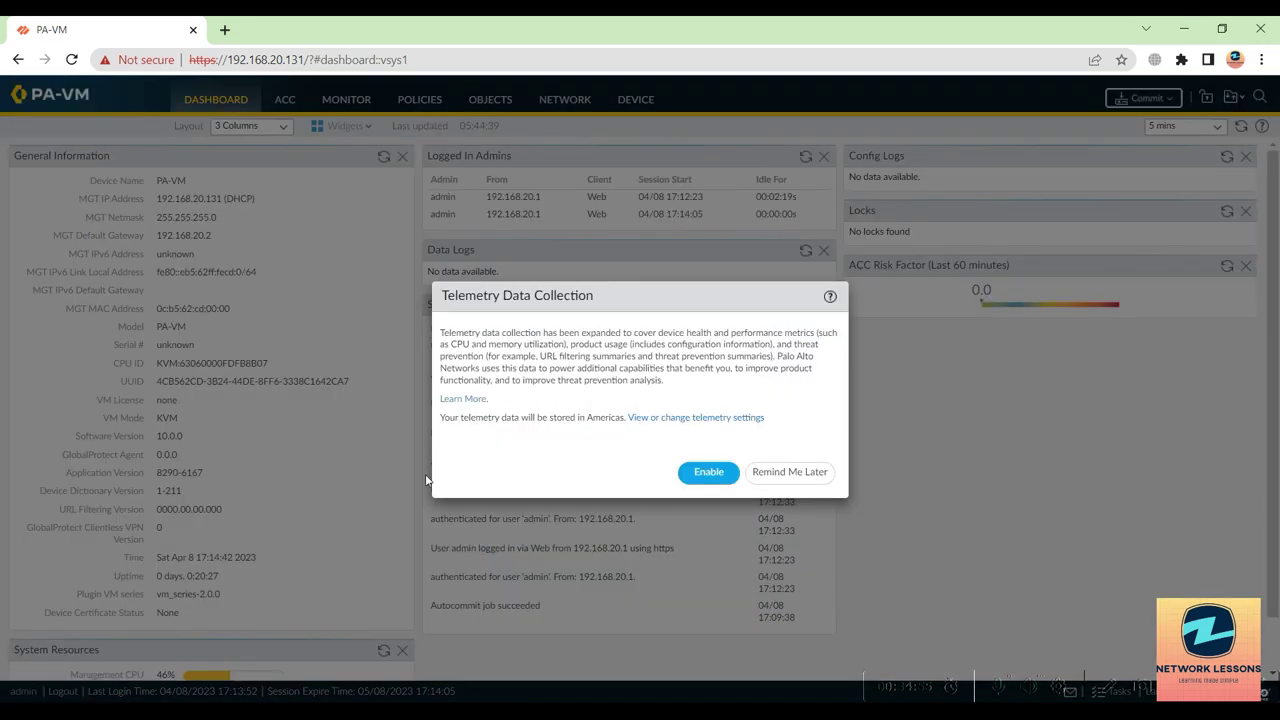
left_click(781, 472)
left_click_drag(156, 437, 198, 454)
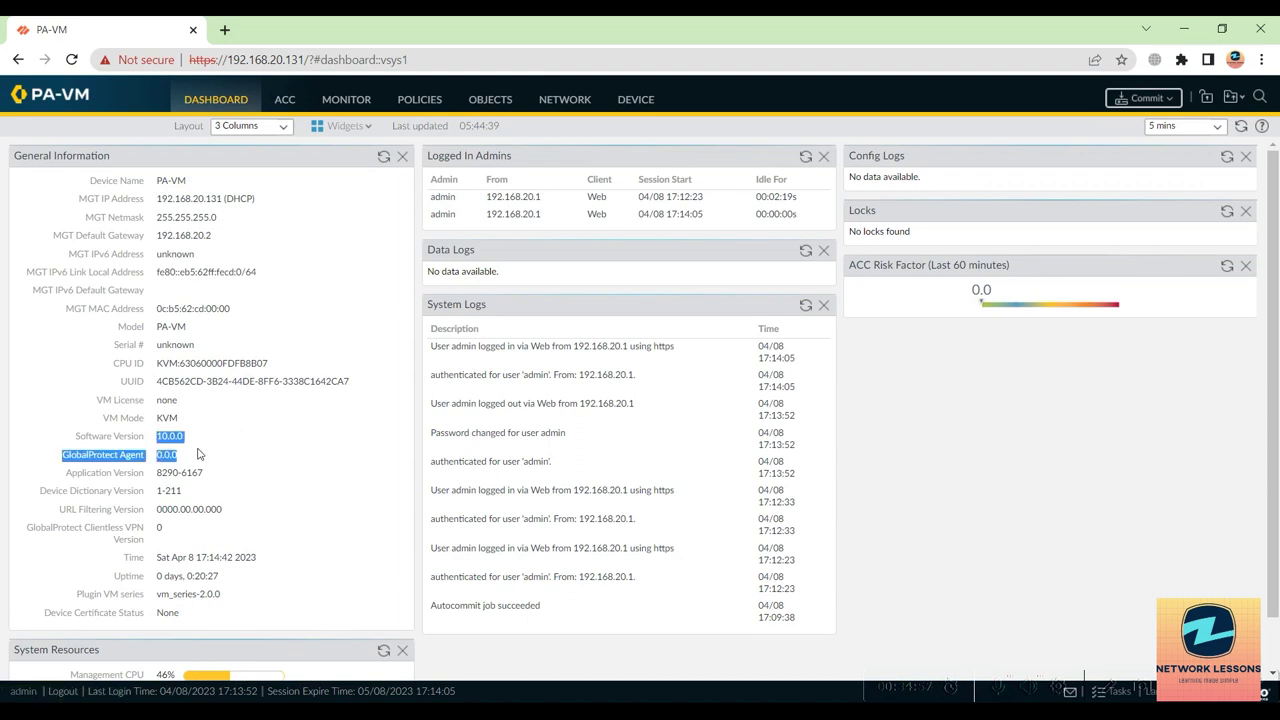
left_click(207, 452)
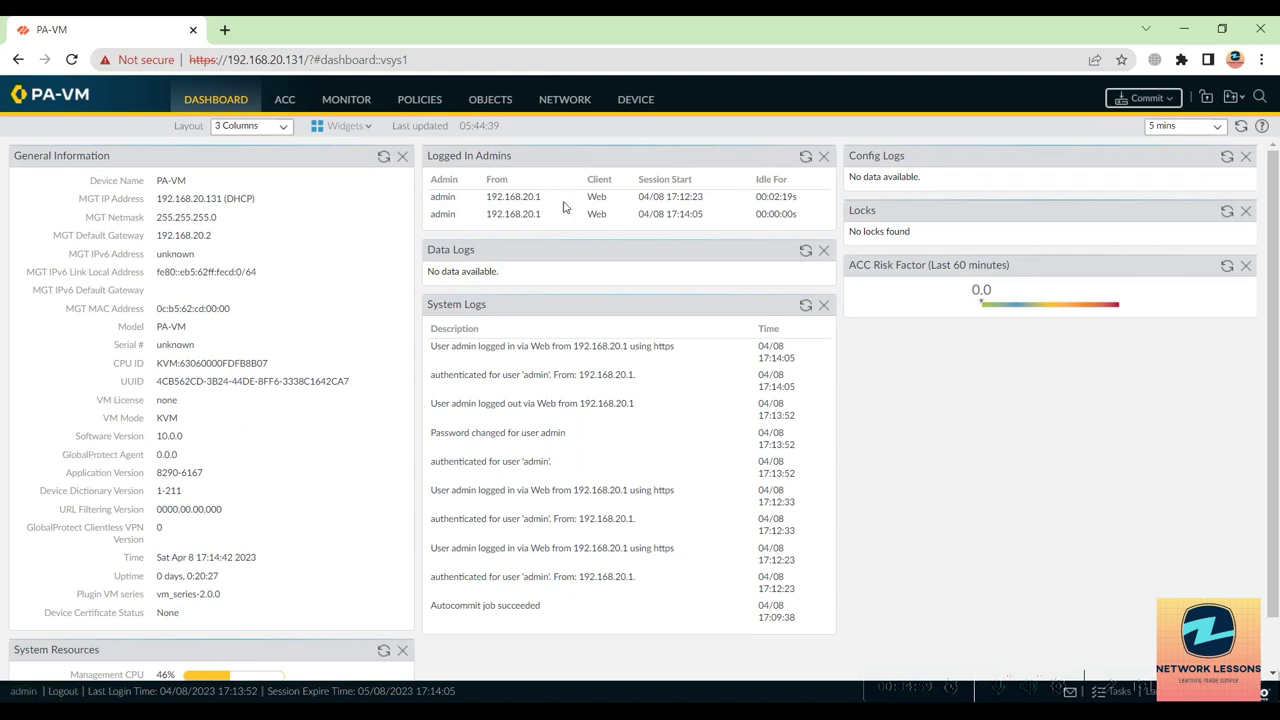